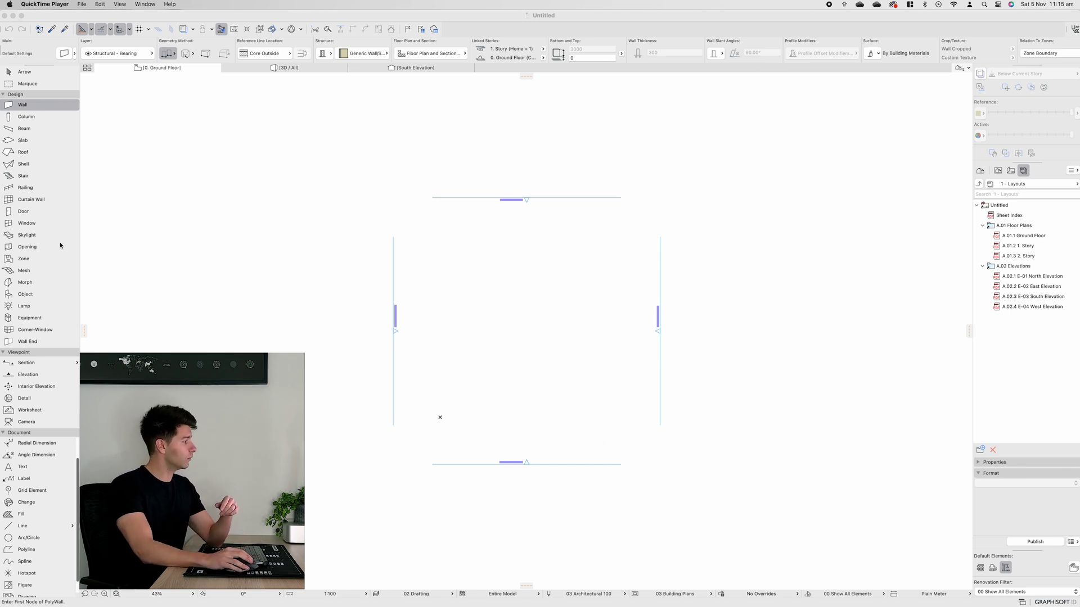
Narrow the toolbox and leave the Navigator on the Project Map after viewing the Layout Book and Publisher Sets
click(80, 238)
mouse_move(80, 237)
mouse_down()
mouse_move(17, 246)
mouse_move(63, 241)
mouse_up()
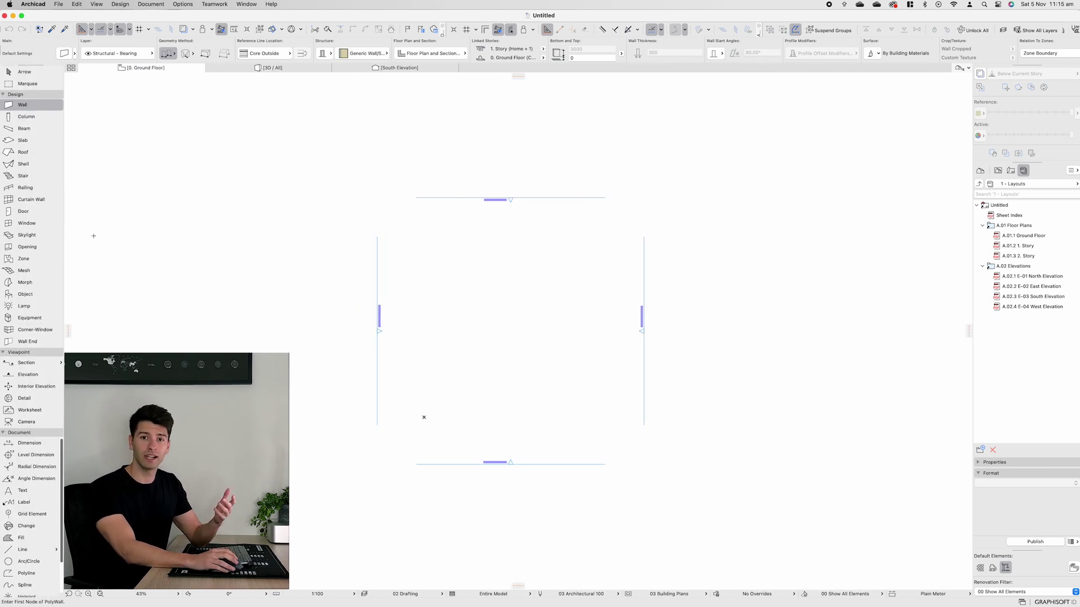
click(980, 170)
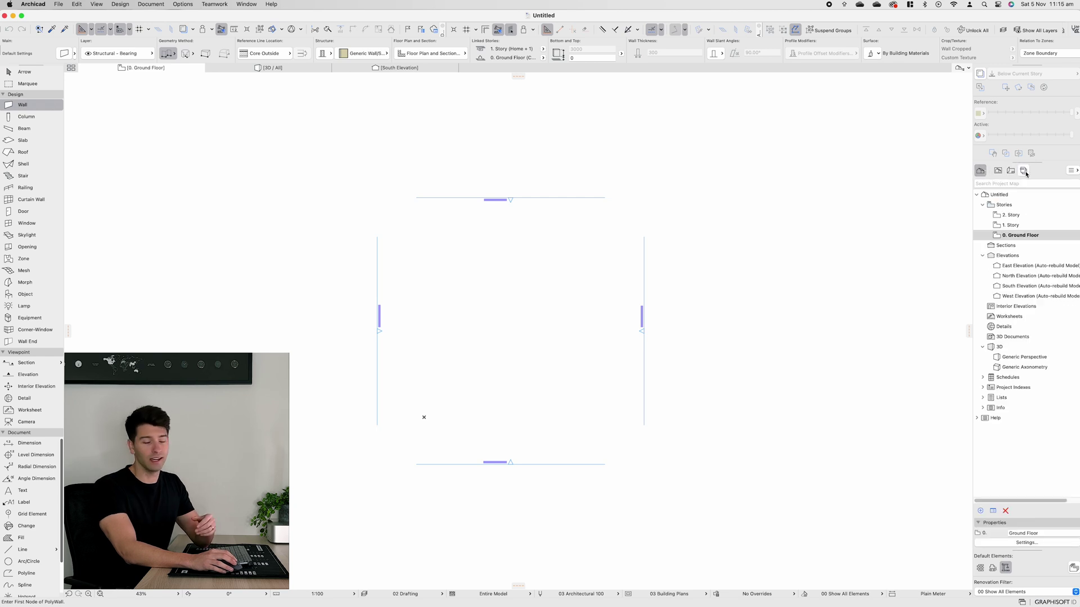
click(1008, 171)
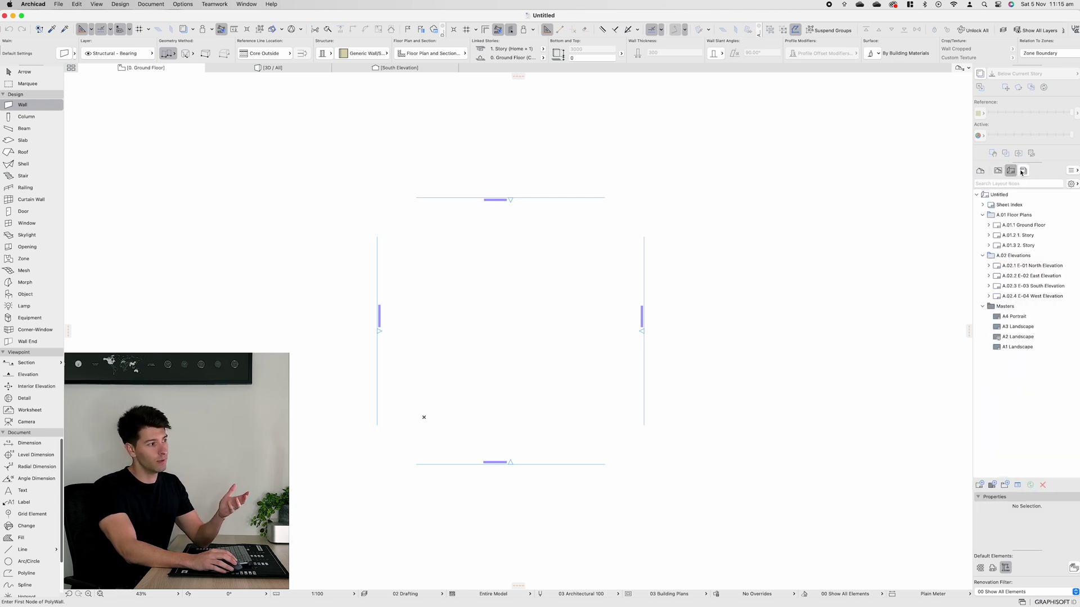
click(1023, 171)
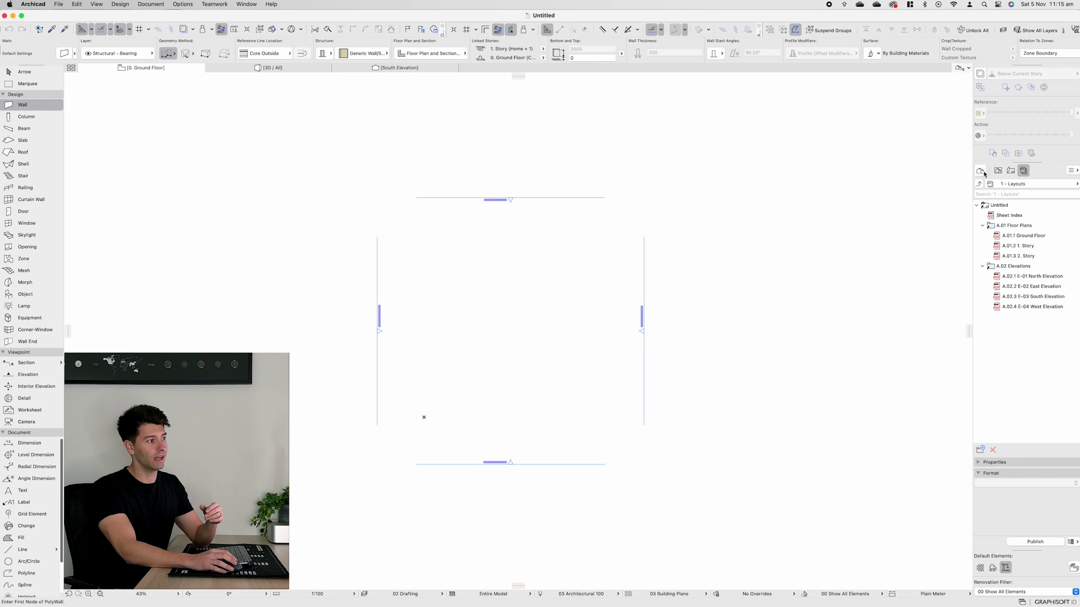
click(984, 173)
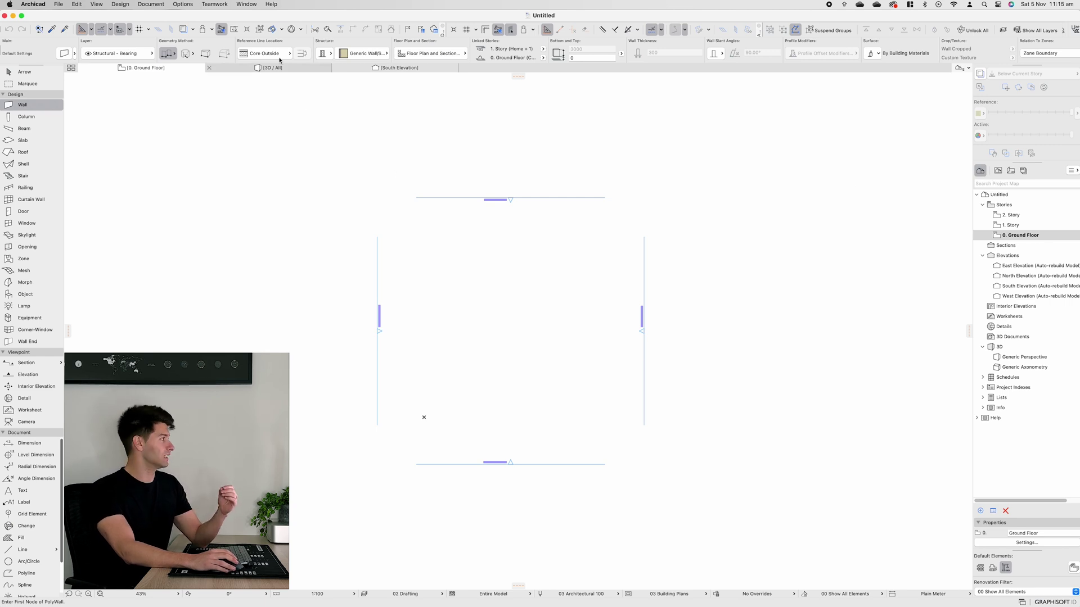
click(213, 4)
mouse_move(246, 4)
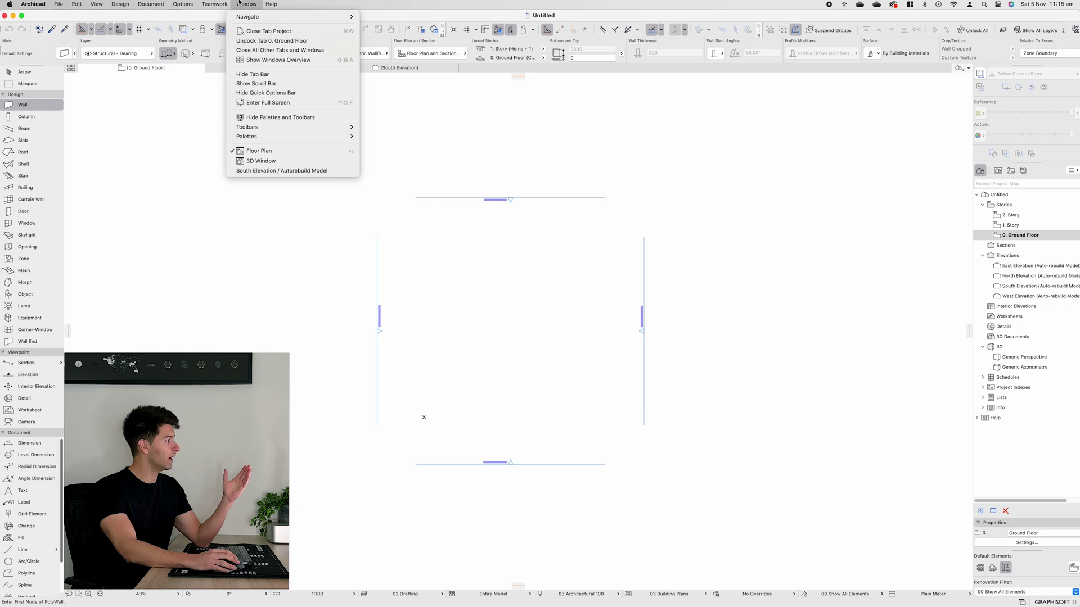
mouse_move(278, 130)
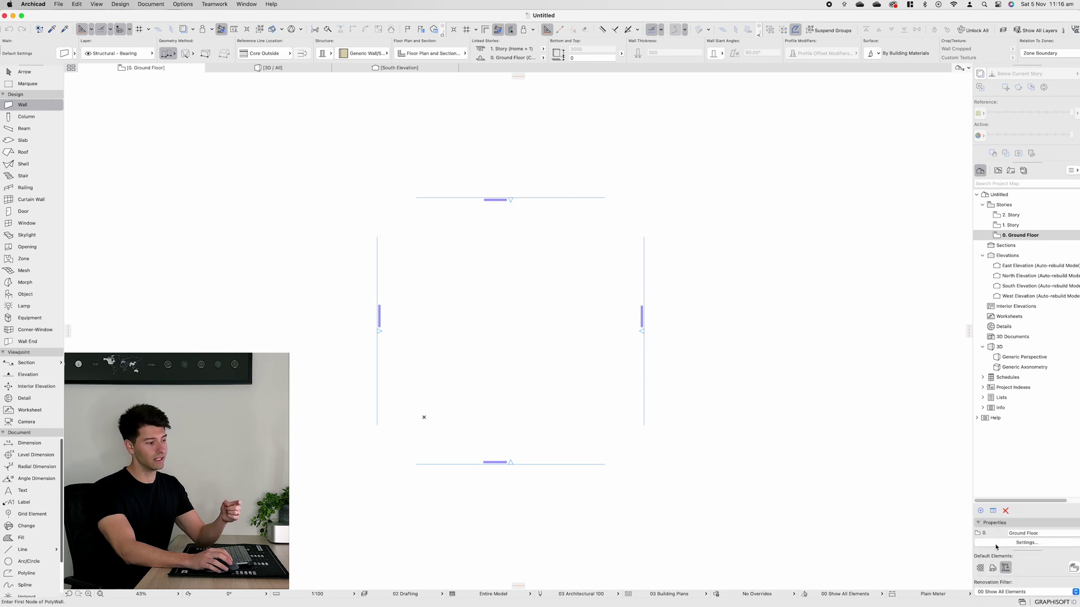
key(Escape)
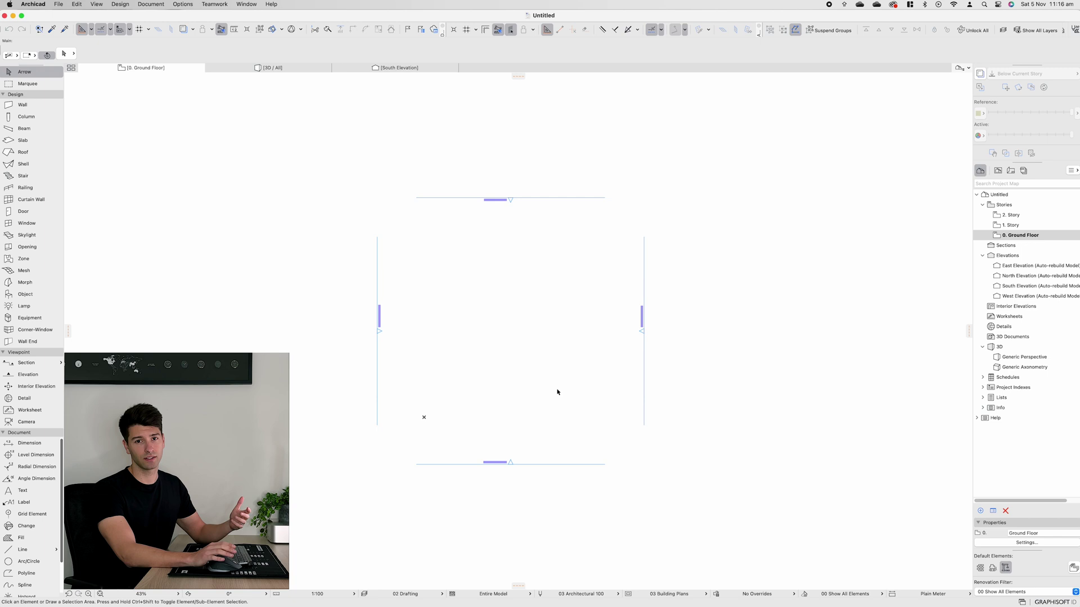
Draw the west wall of the building on the Ground Floor with the Wall tool, running straight north between the elevation markers
click(32, 106)
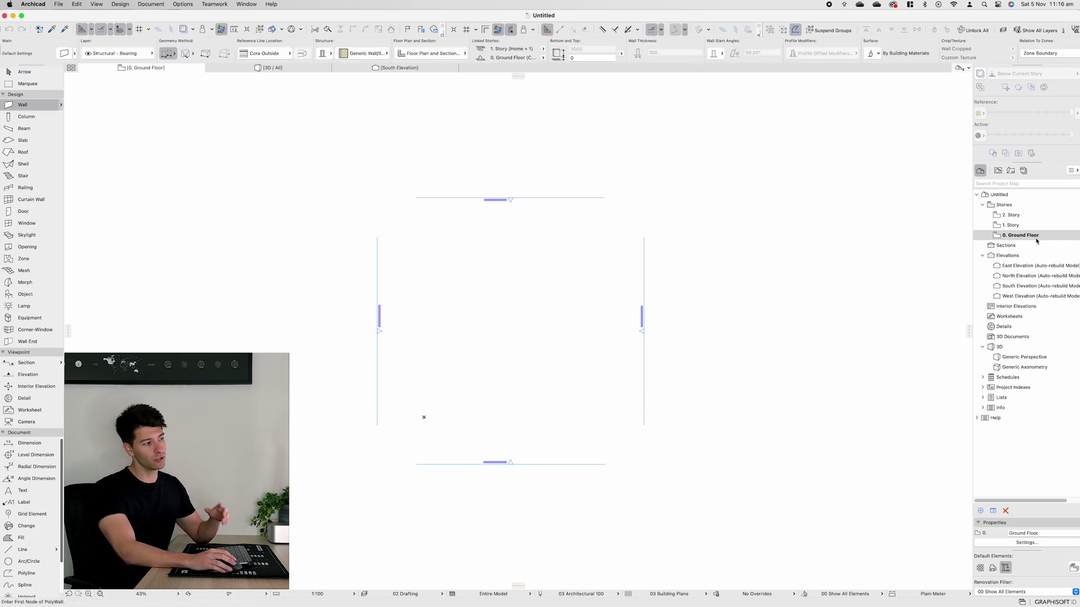
scroll(447, 448, up, 5)
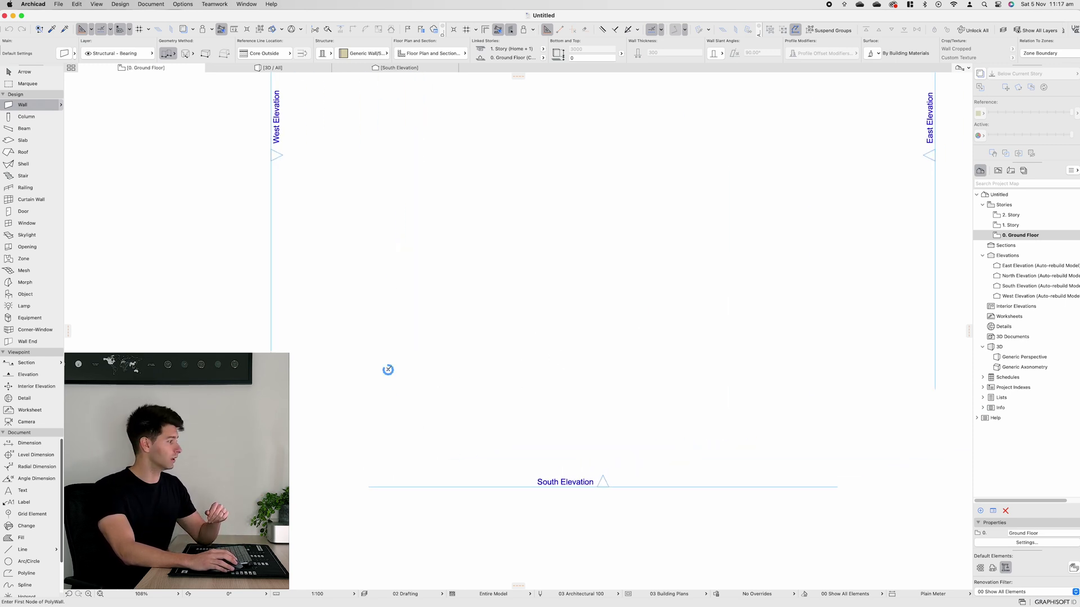
middle_drag(388, 369, 512, 378)
click(511, 377)
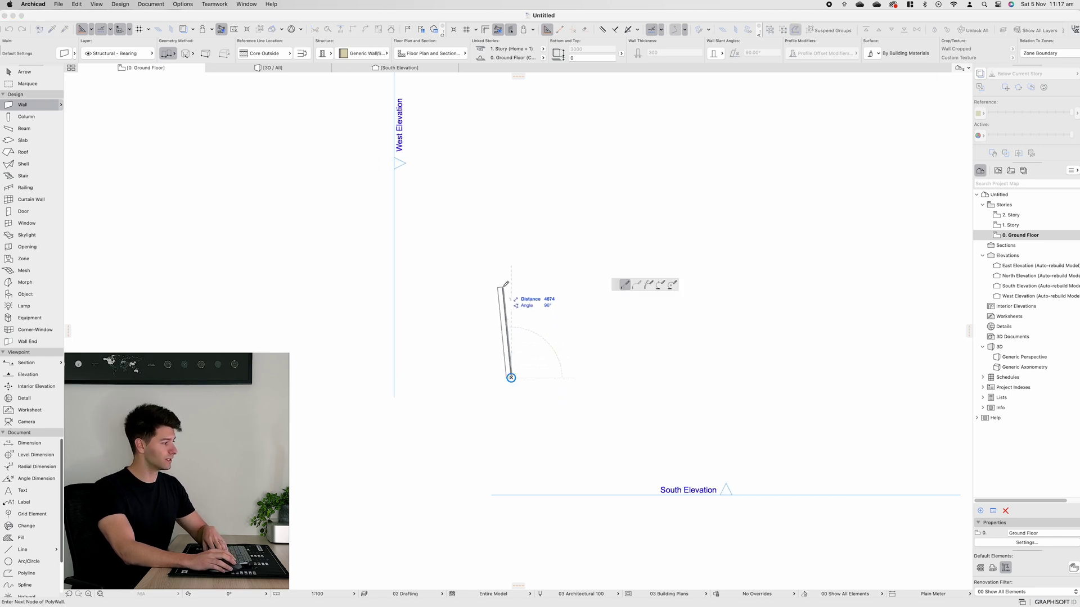
scroll(540, 274, down, 1)
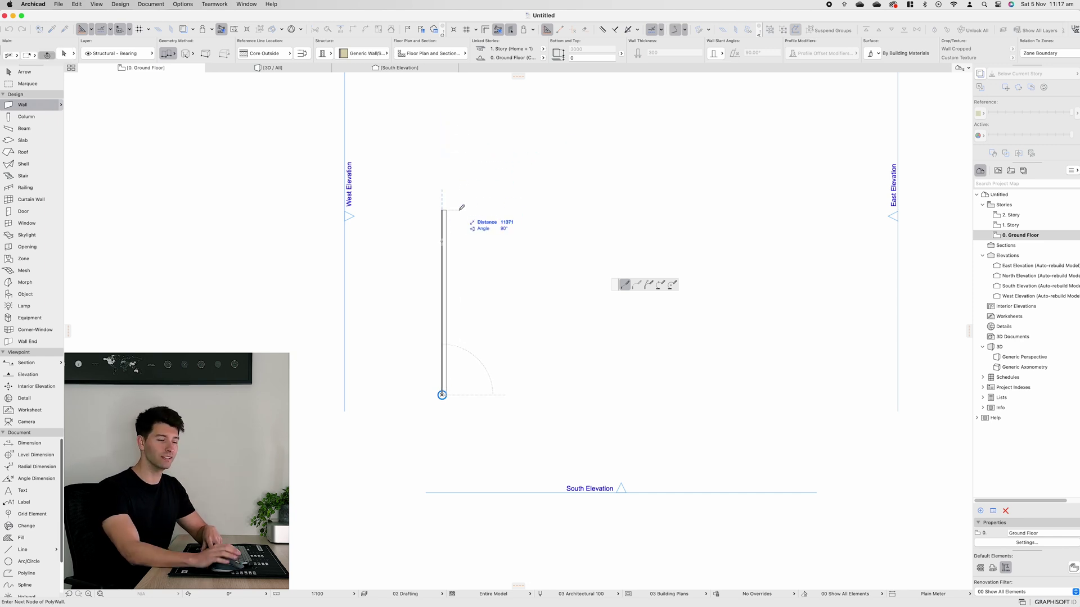
click(442, 172)
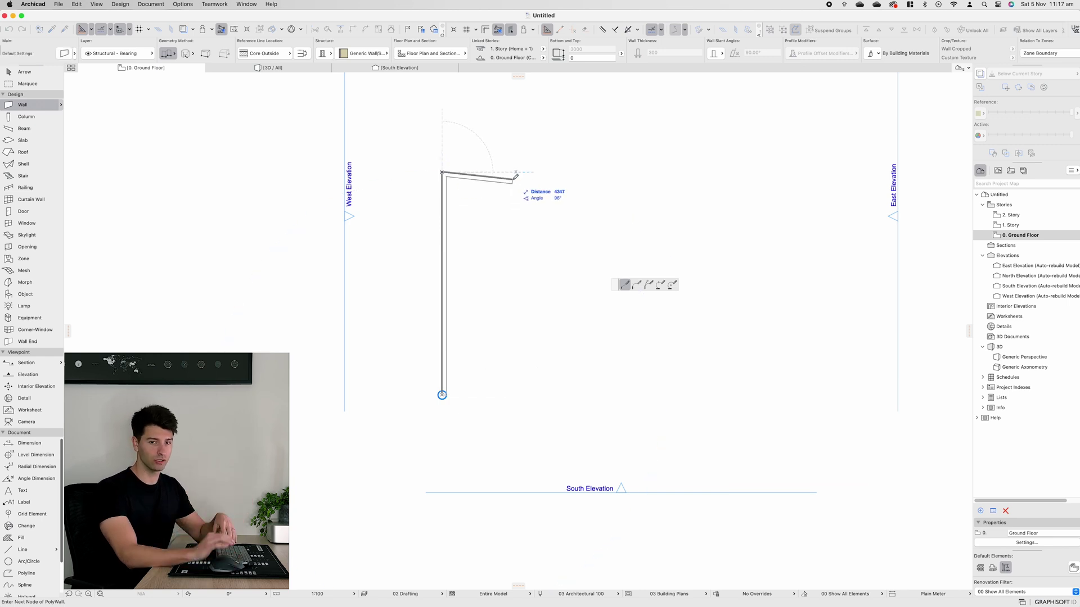
Using the Chained geometry method, add a north wall about 12 m long and an east wall ending level with the start point
click(175, 56)
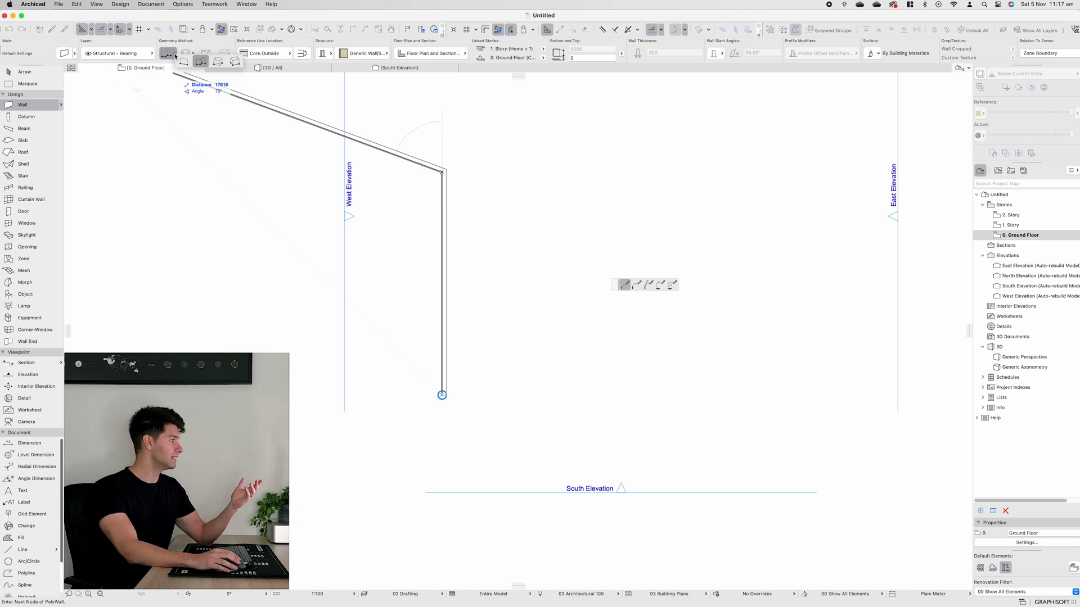
click(200, 62)
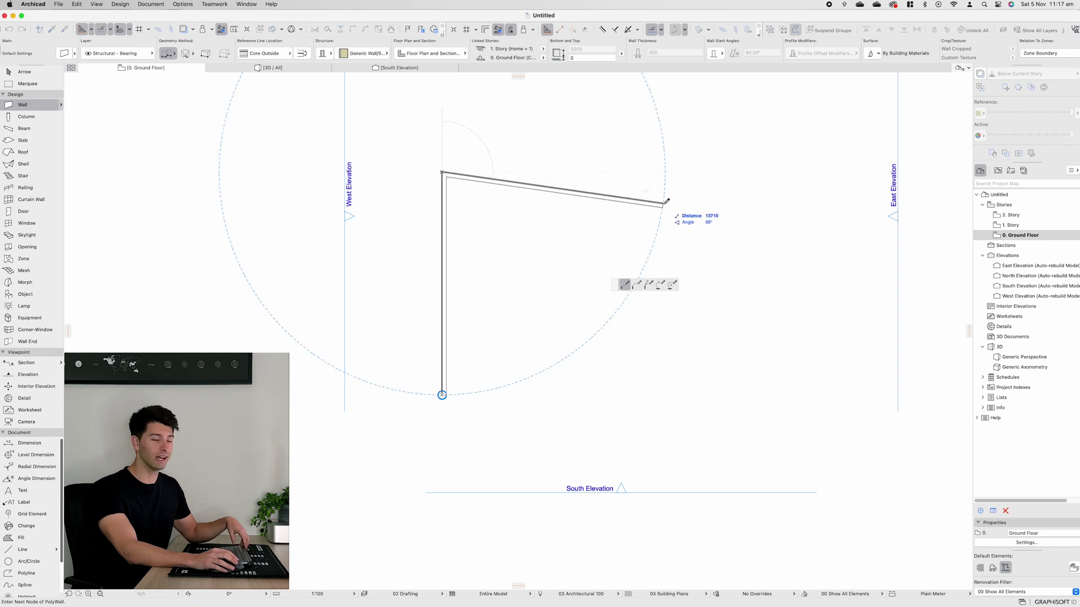
click(638, 172)
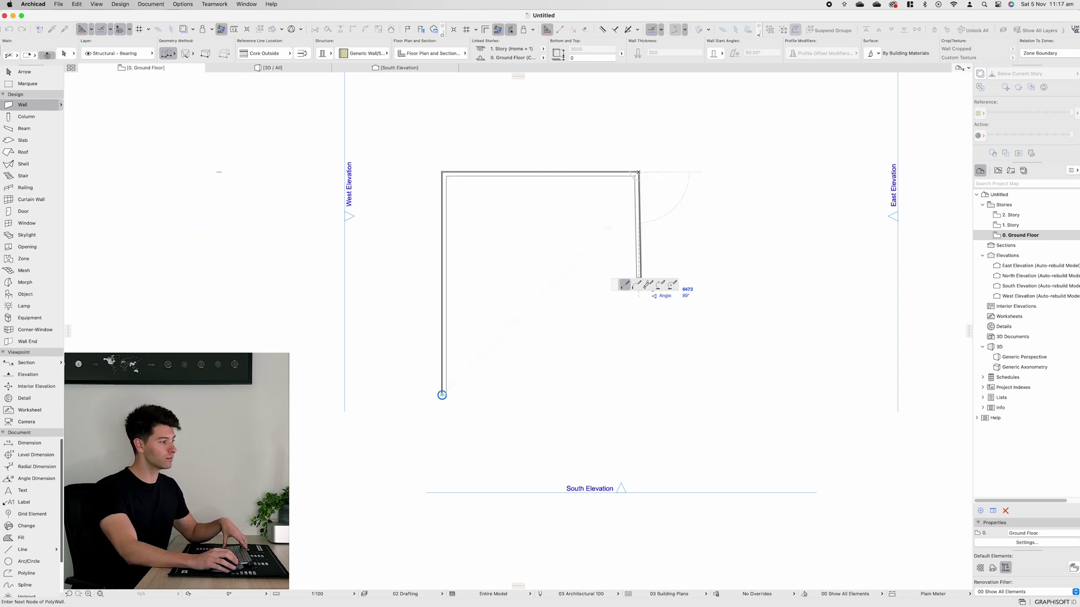
click(639, 395)
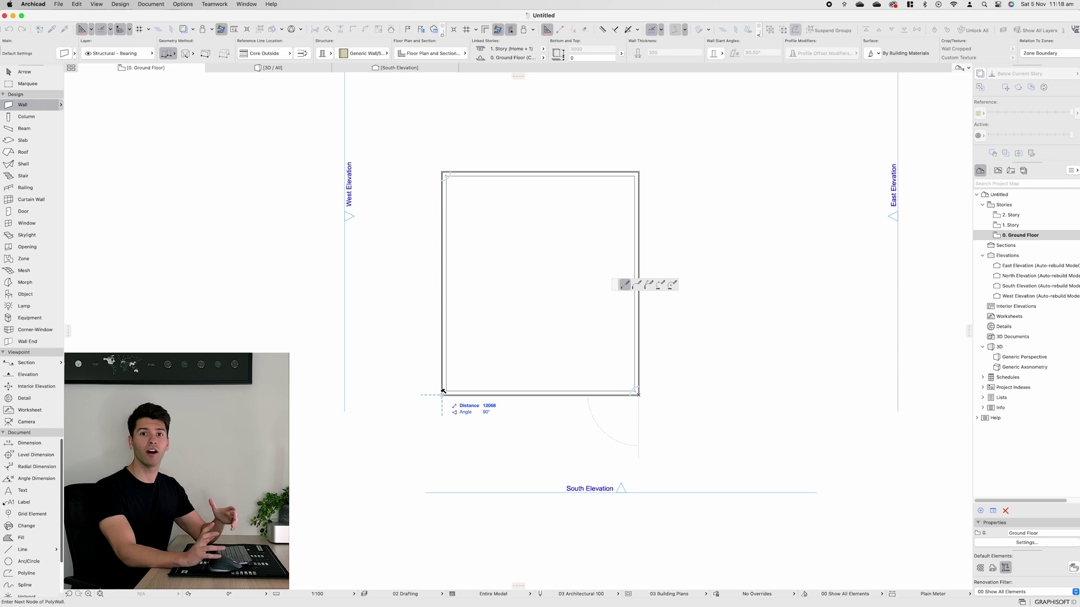
Close the rectangular wall outline along the south side, back at the starting corner
text(00)
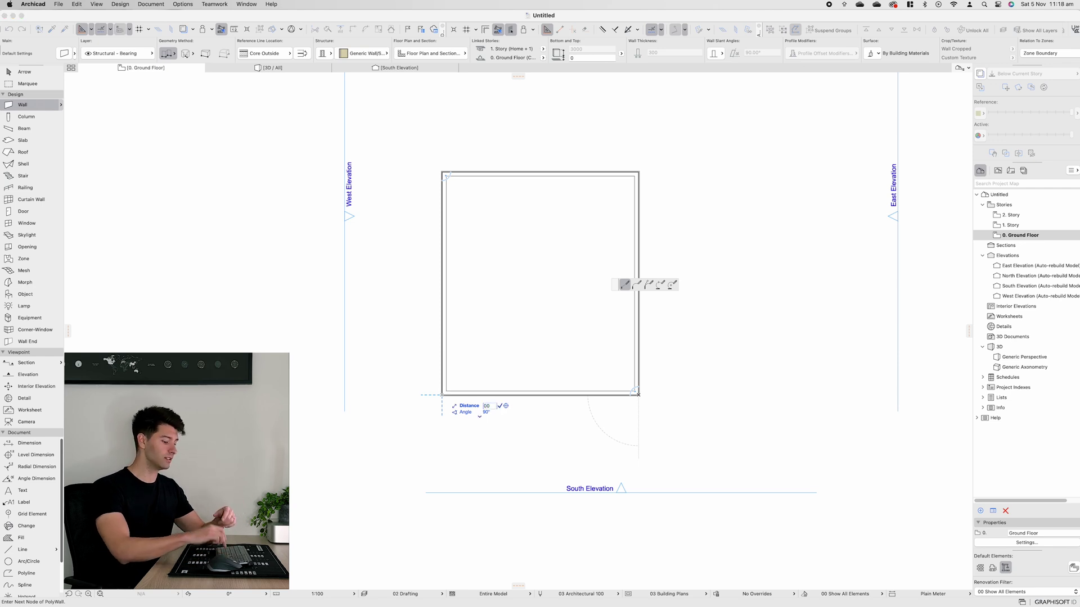
text(0)
key(Return)
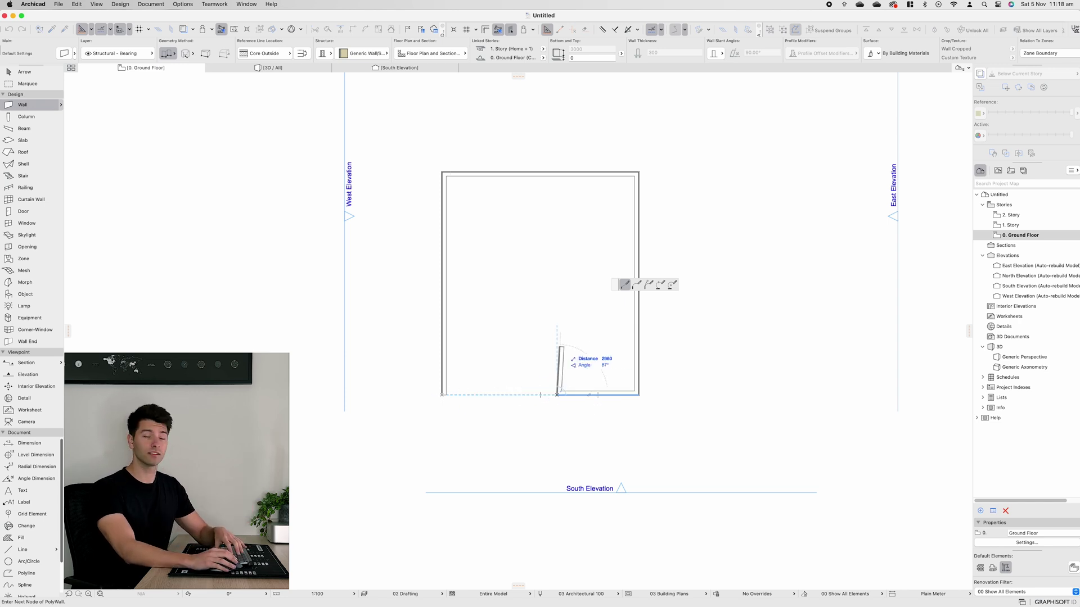
click(442, 395)
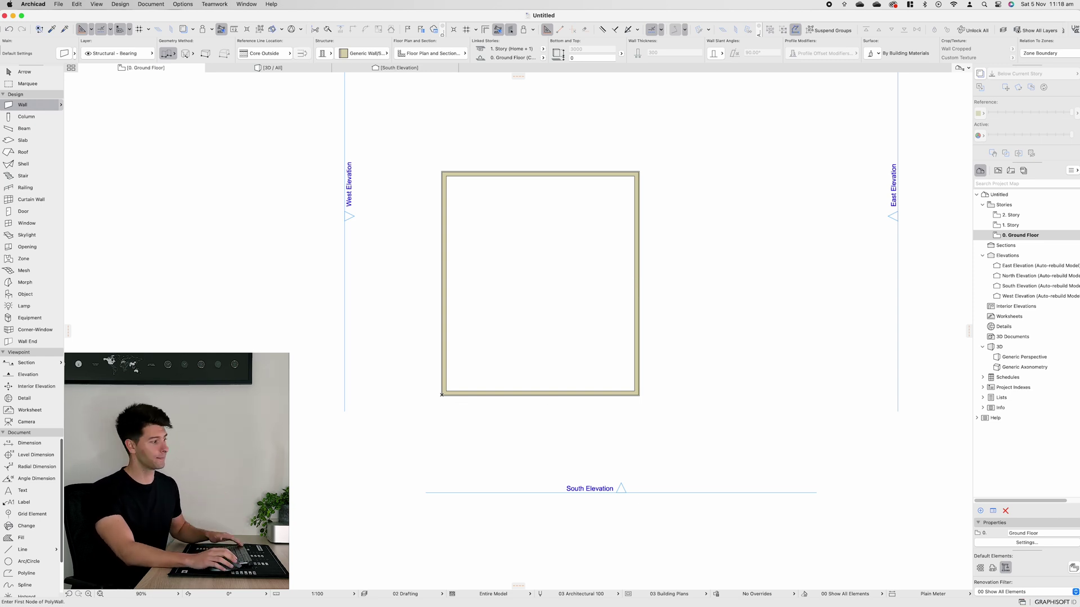
Suspend groups to select the north wall alone, and restore grouping with all four walls selected
key(super+a)
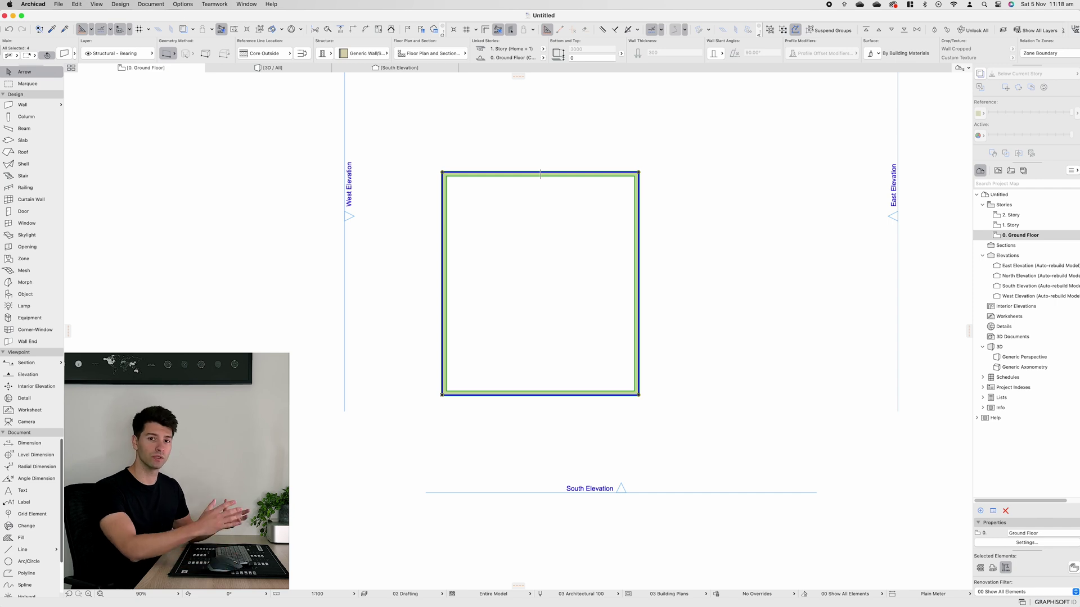
click(577, 223)
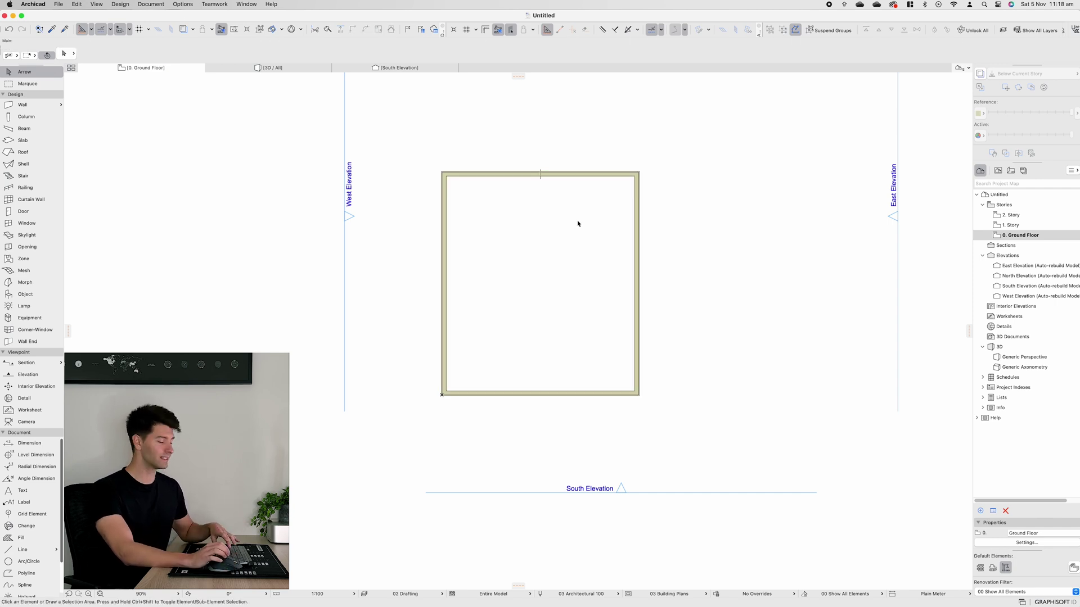
key(alt+g)
click(539, 173)
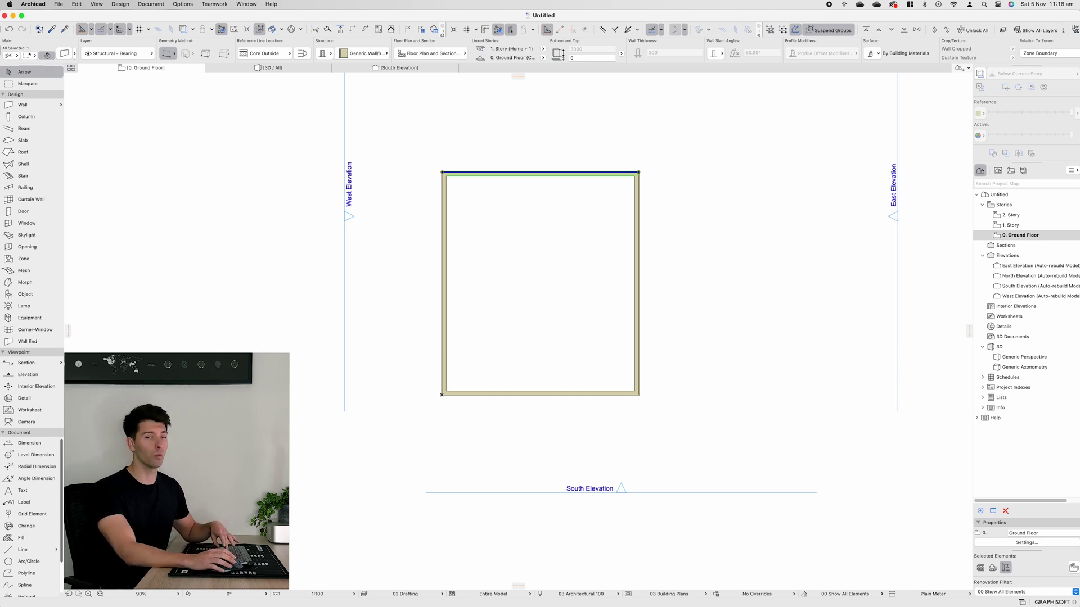
key(alt+g)
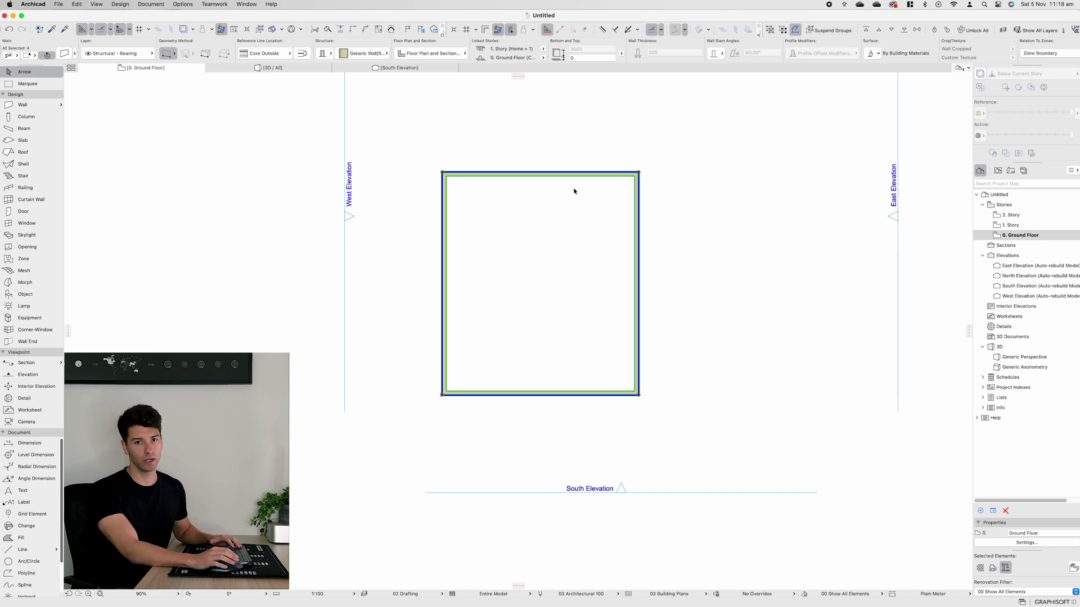
Set the four walls' composite to 100 Block Insulated Cavity Plastered, with the brick skin facing outside
click(117, 53)
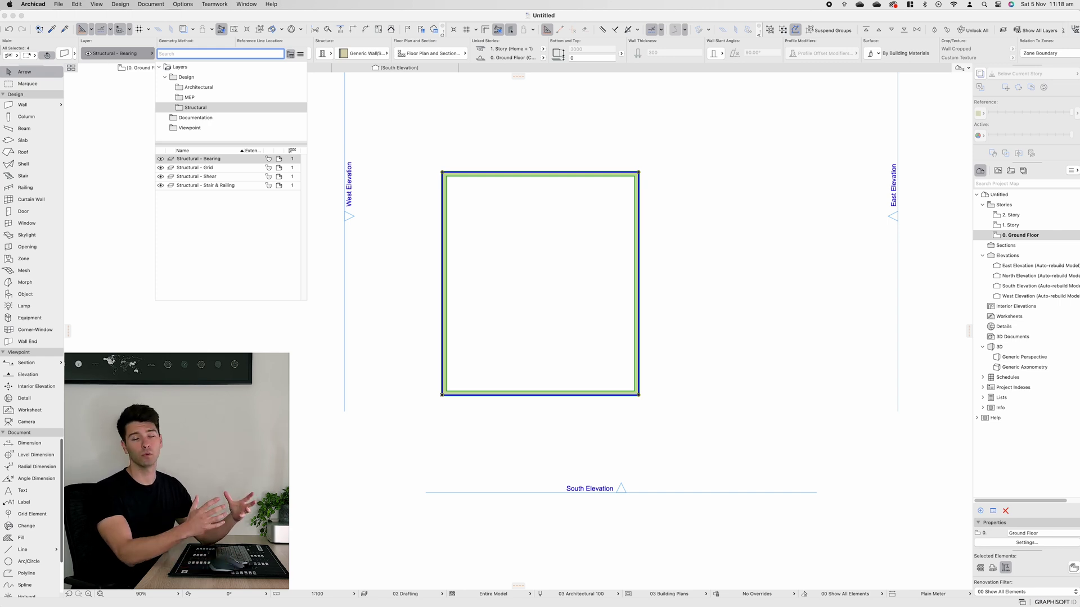
key(Escape)
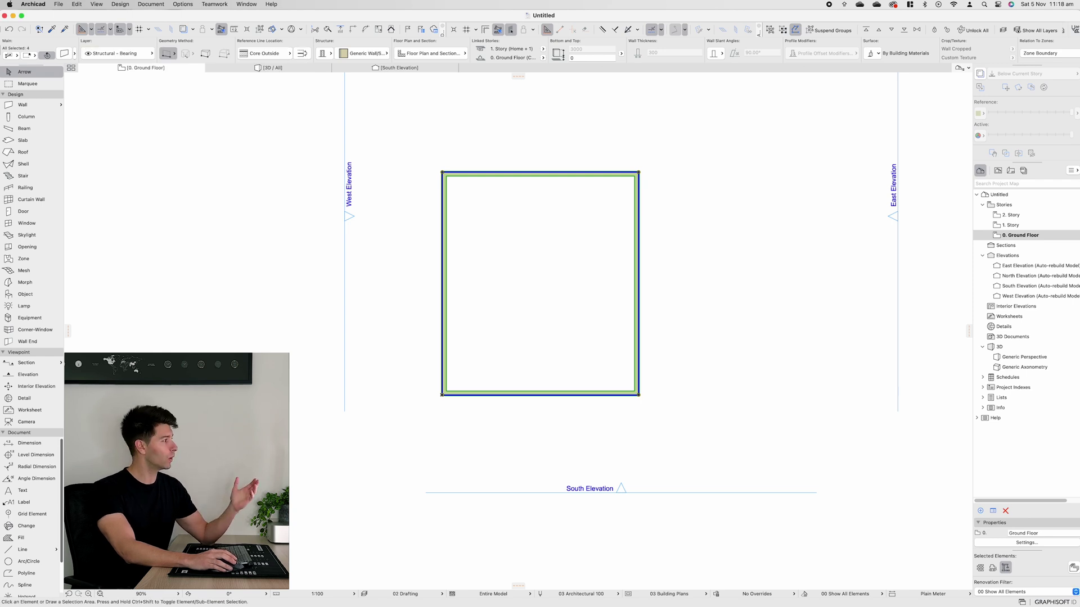
click(365, 53)
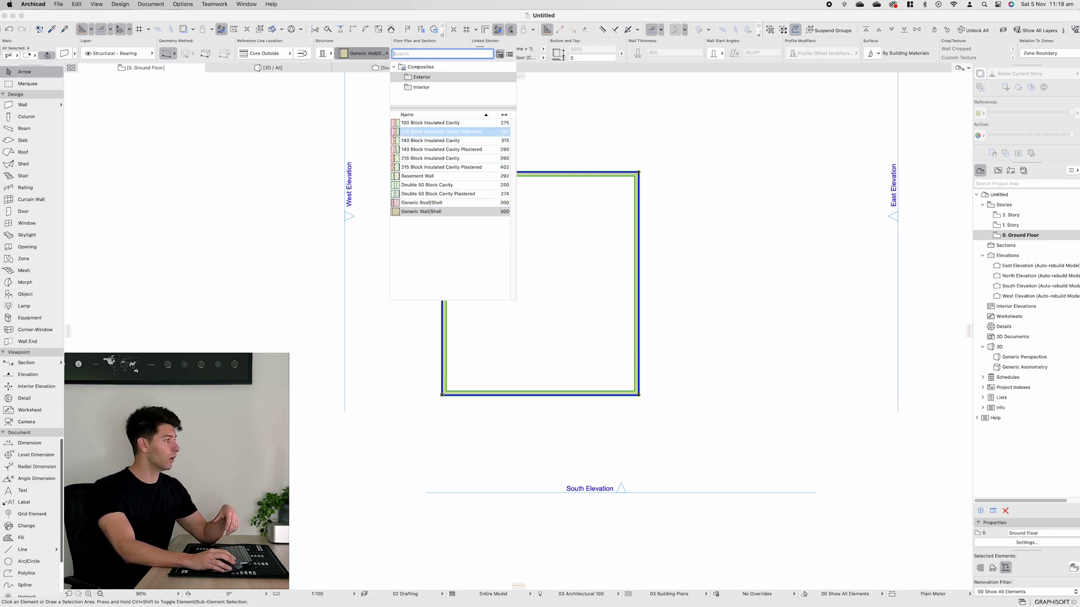
click(442, 132)
scroll(443, 154, up, 5)
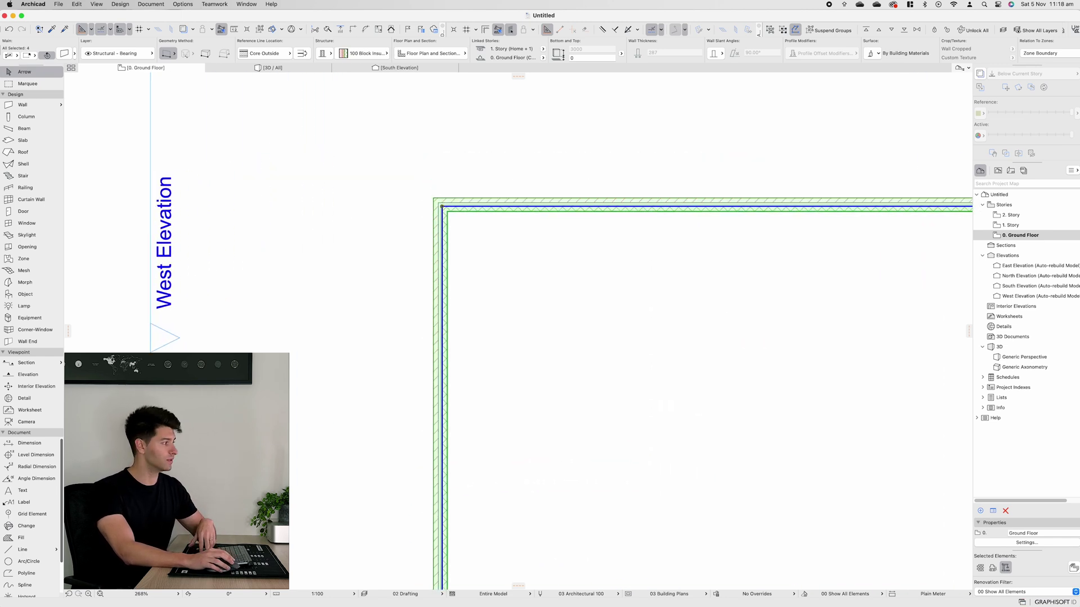
scroll(436, 222, up, 4)
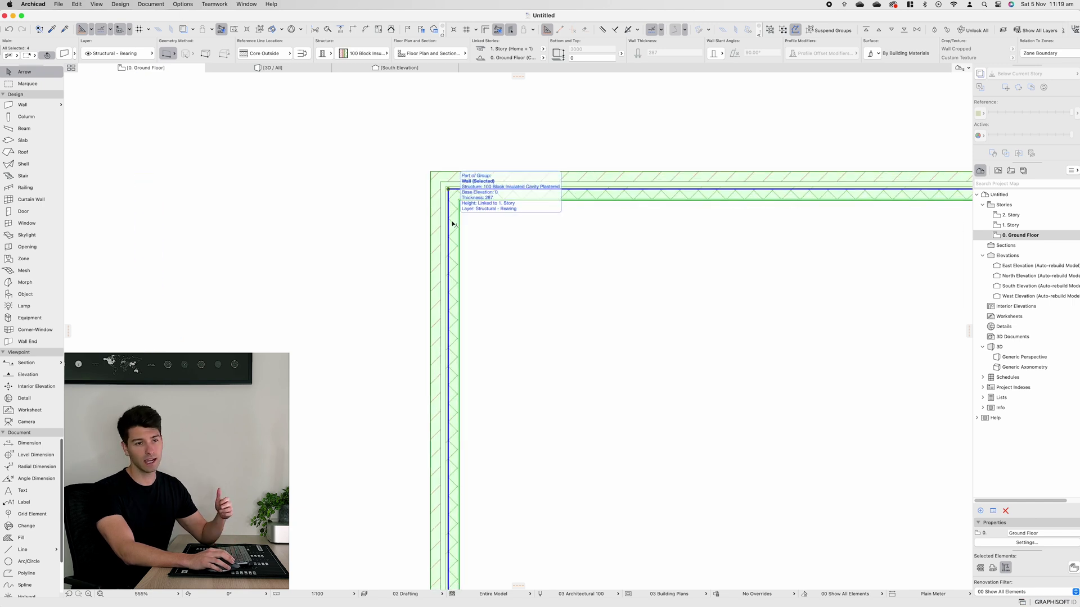
key(super+z)
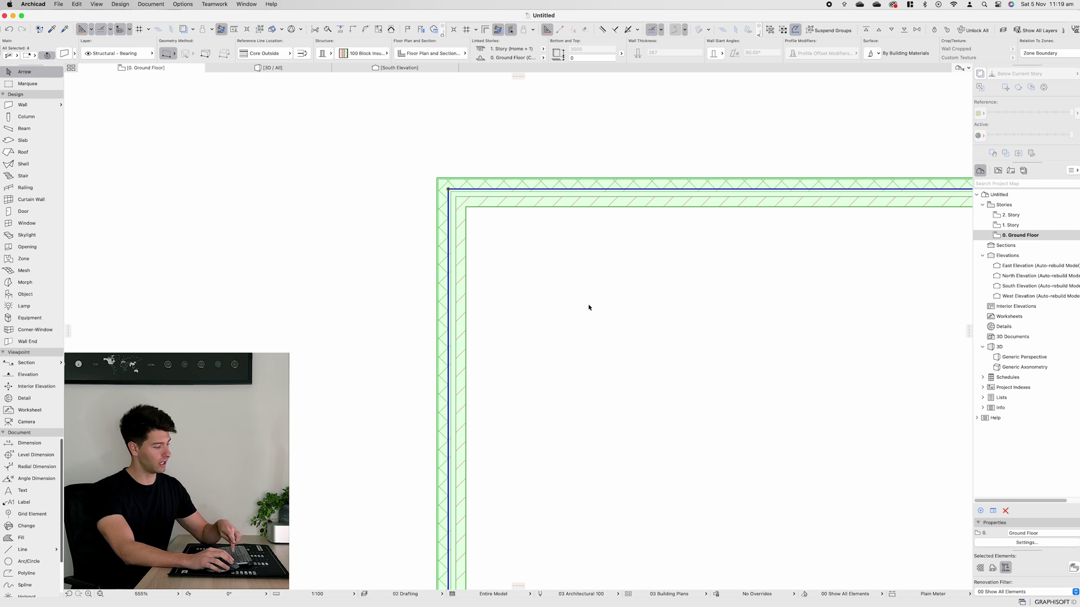
key(super+shift+z)
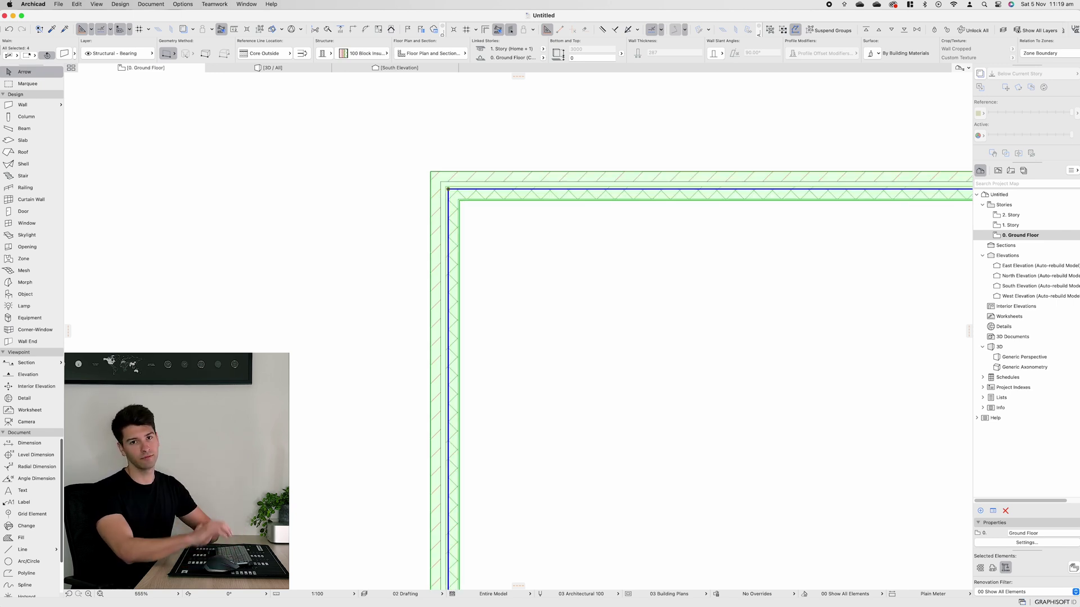
Deselect the walls, view the building in 3D from the outside, and select the grouped walls there
scroll(379, 202, down, 10)
key(Escape)
middle_drag(380, 202, 415, 214)
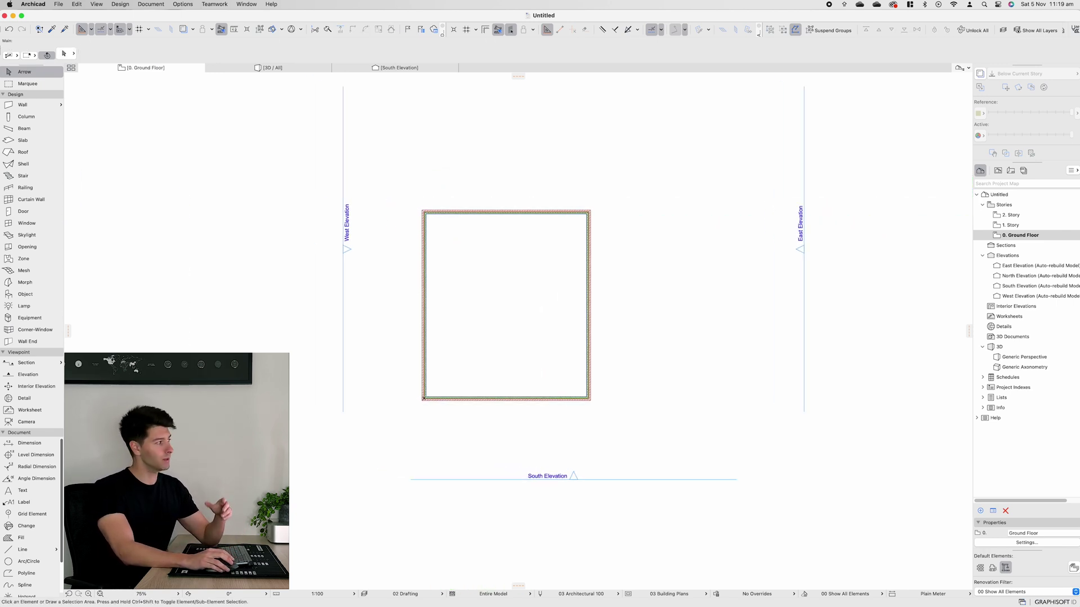
key(F3)
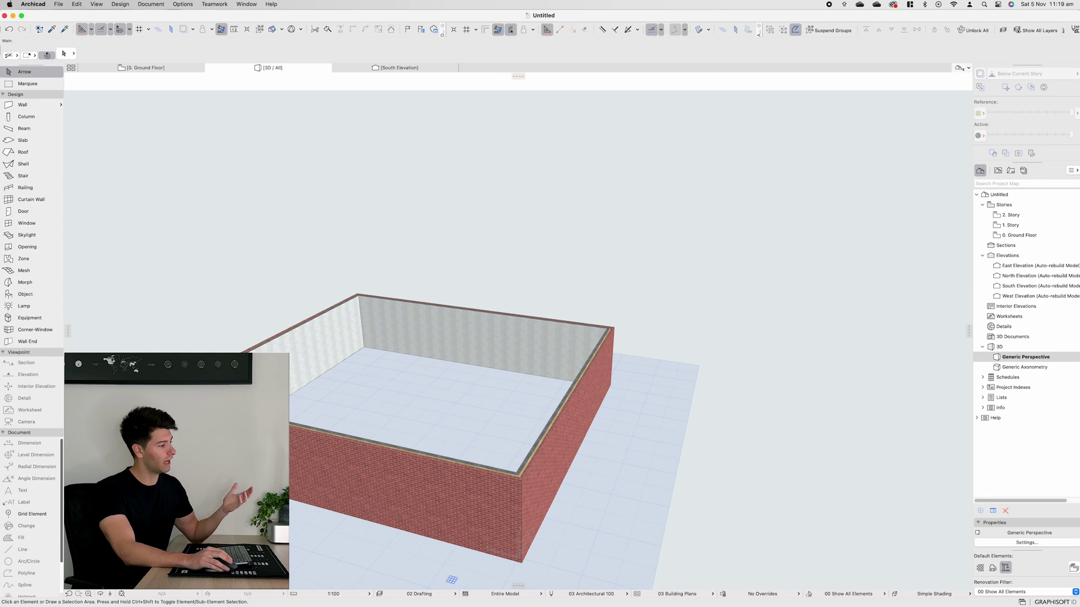
middle_drag(409, 484, 623, 420)
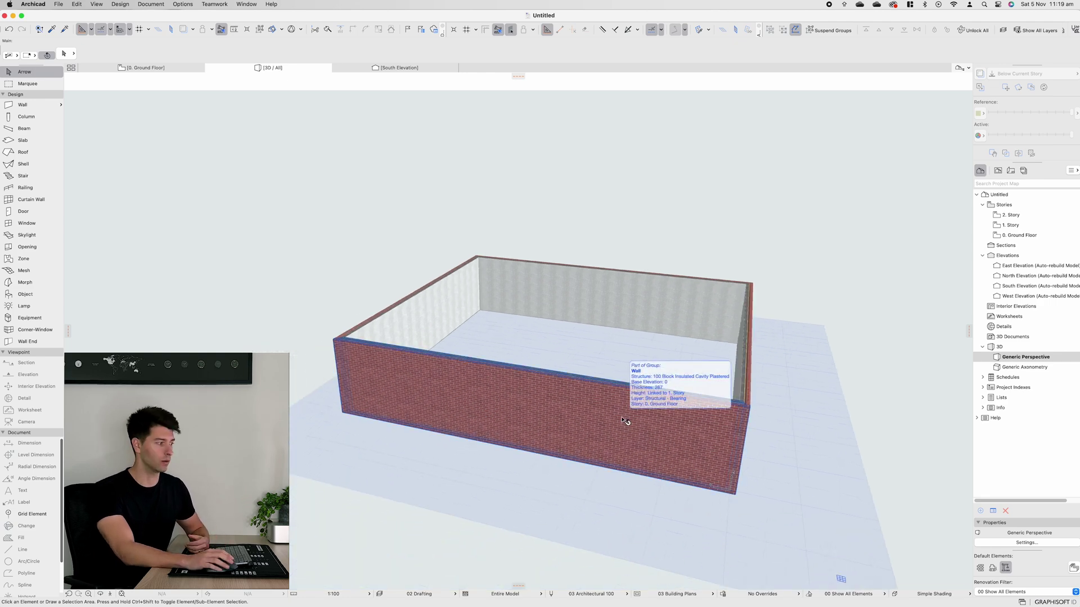
click(624, 421)
shift+middle_drag(624, 420, 610, 396)
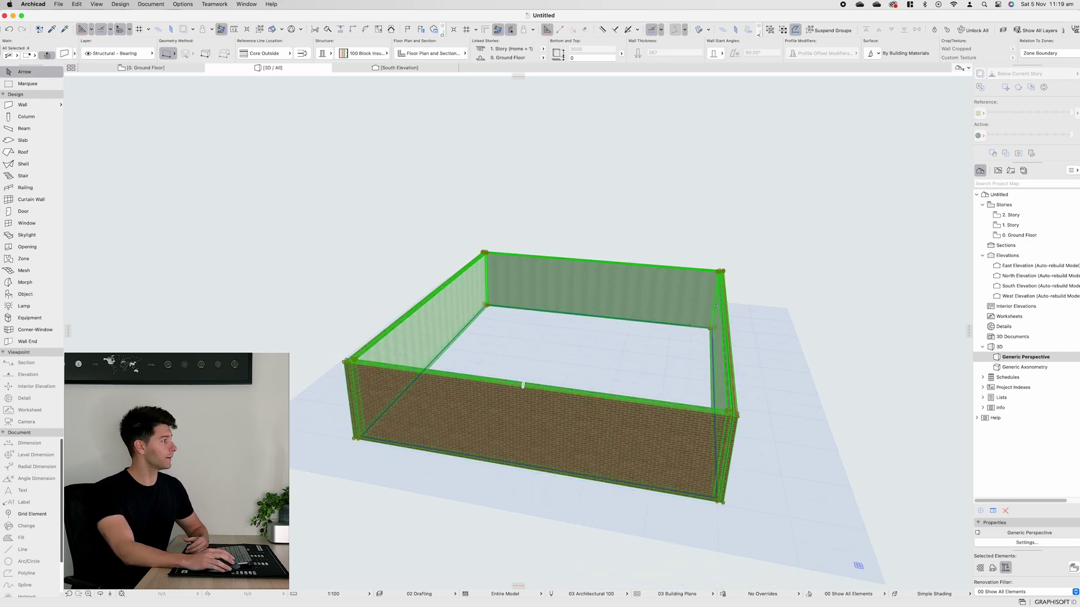
Return to the ground floor plan and insert a story named Footing below Ground Floor, at elevation -100, in the story settings
key(F2)
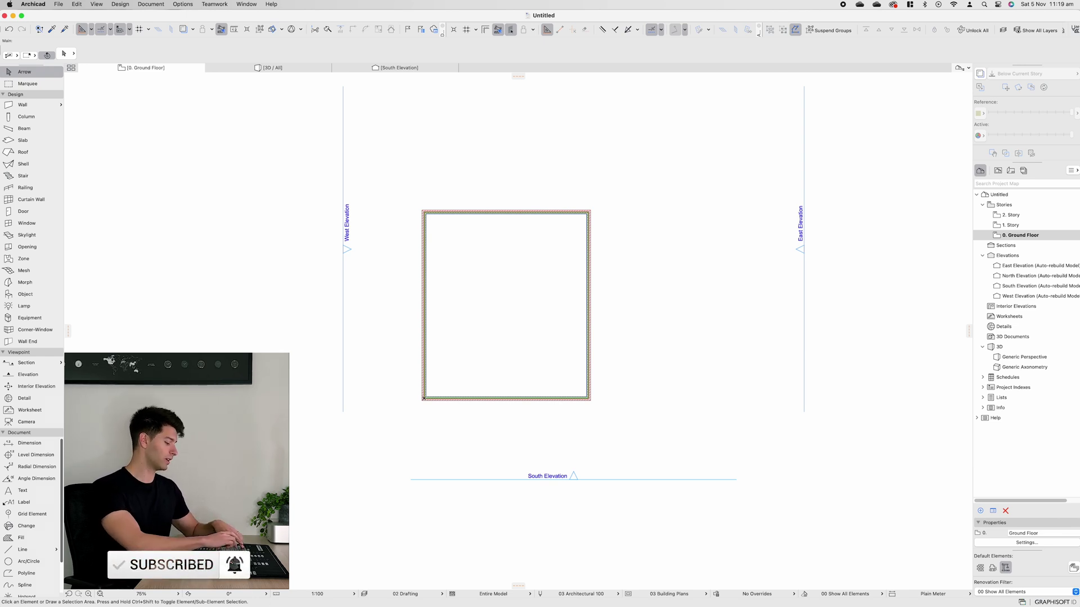
key(super+7)
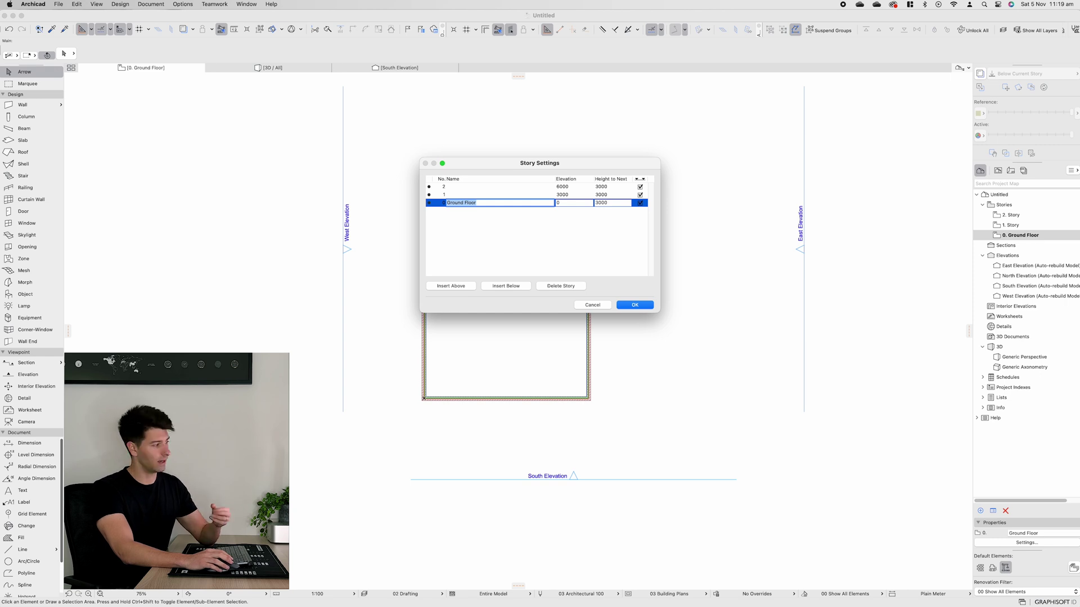
click(505, 285)
text(Footing)
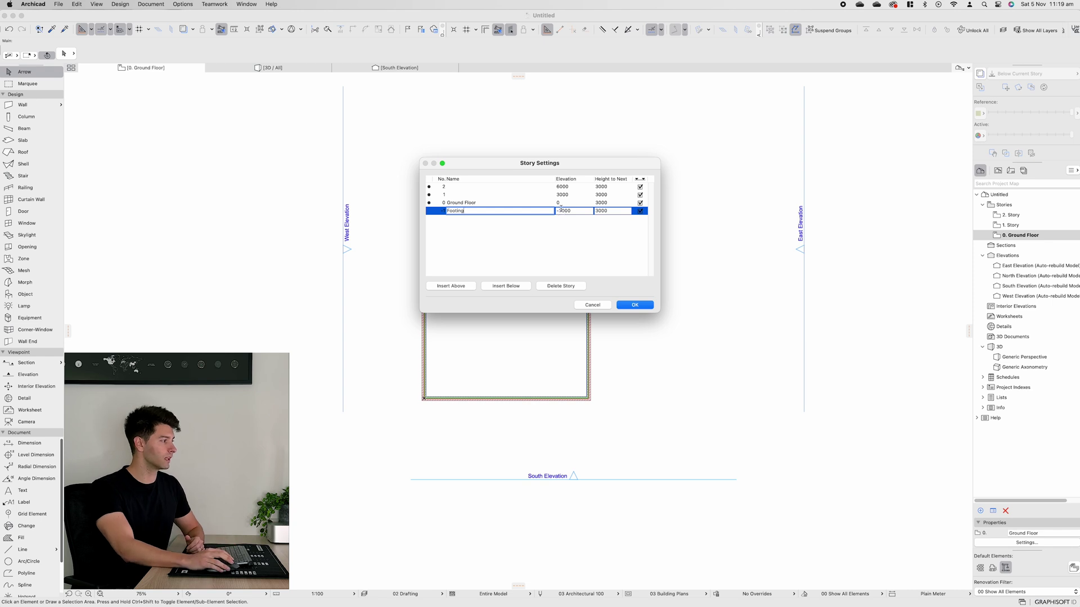
double_click(566, 210)
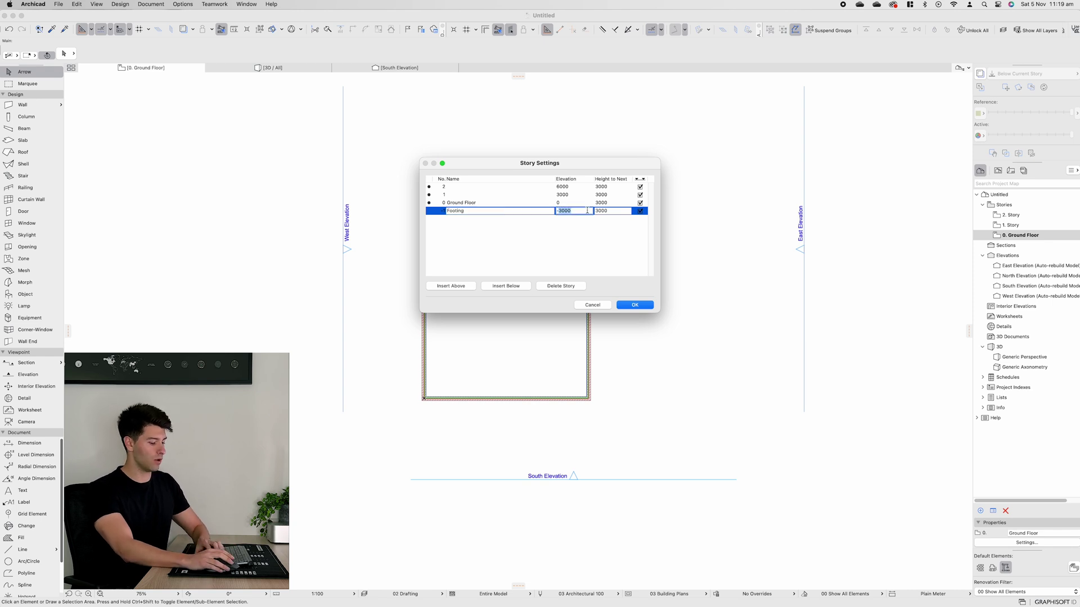
Rename story 1 as Roof and apply the story settings
click(512, 194)
click(509, 195)
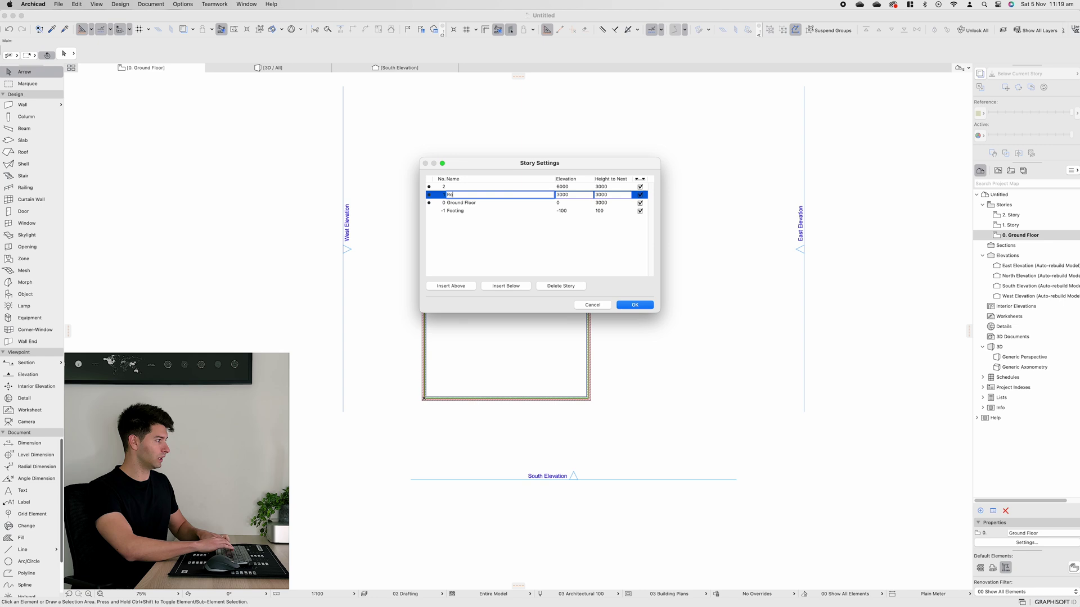
click(634, 305)
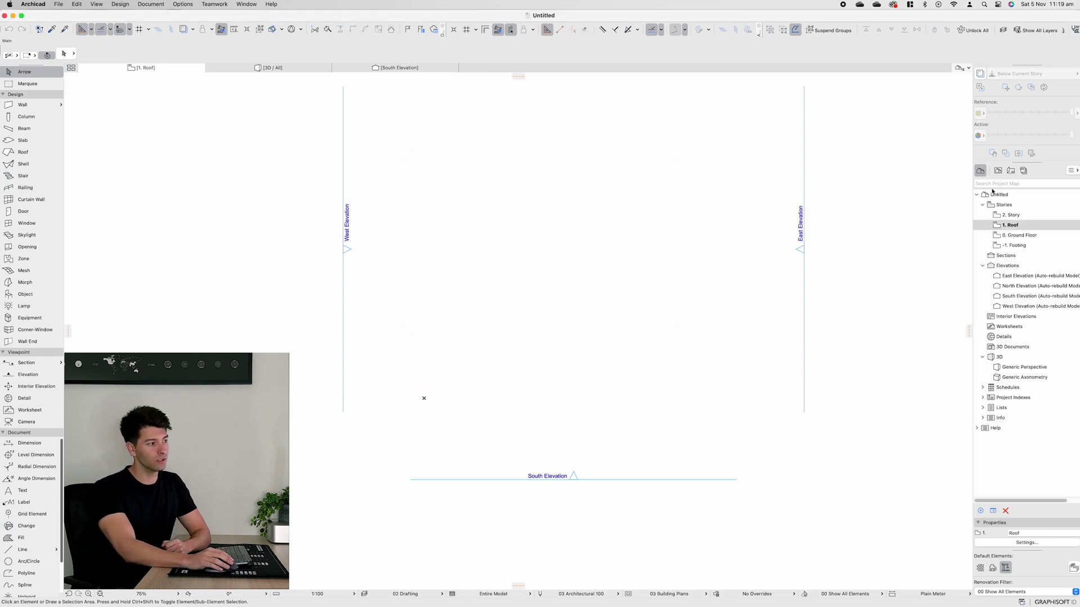
Open the Ground Floor plan, step between the stories, and end on the Footing story
double_click(1024, 238)
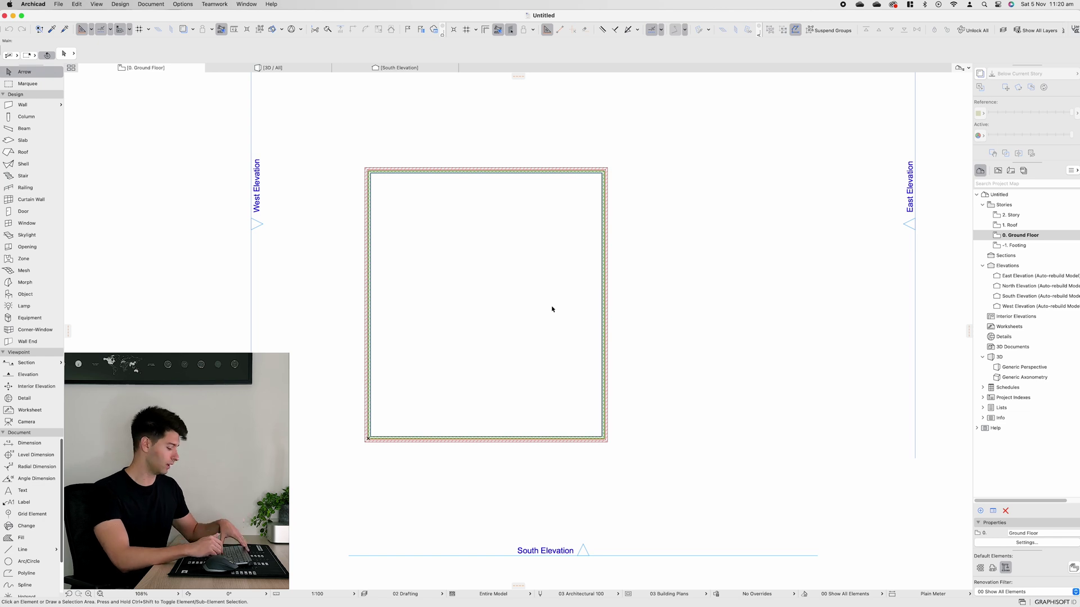
key(super+Down)
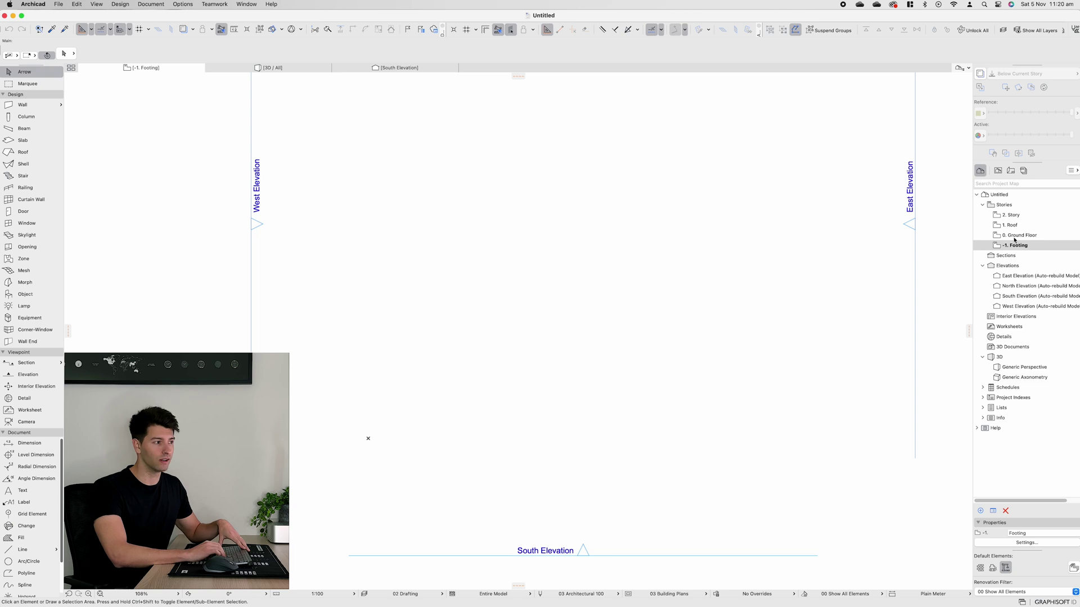
key(super+Up)
key(super+Down)
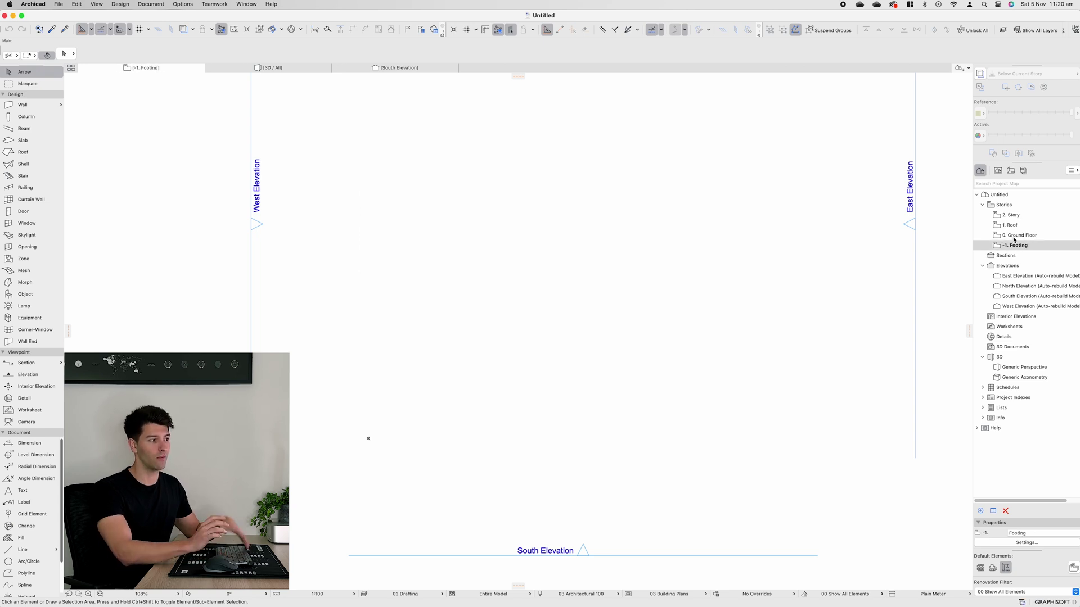
Start the Slab tool on the Footing story and show the Ground Floor as the trace reference
click(23, 142)
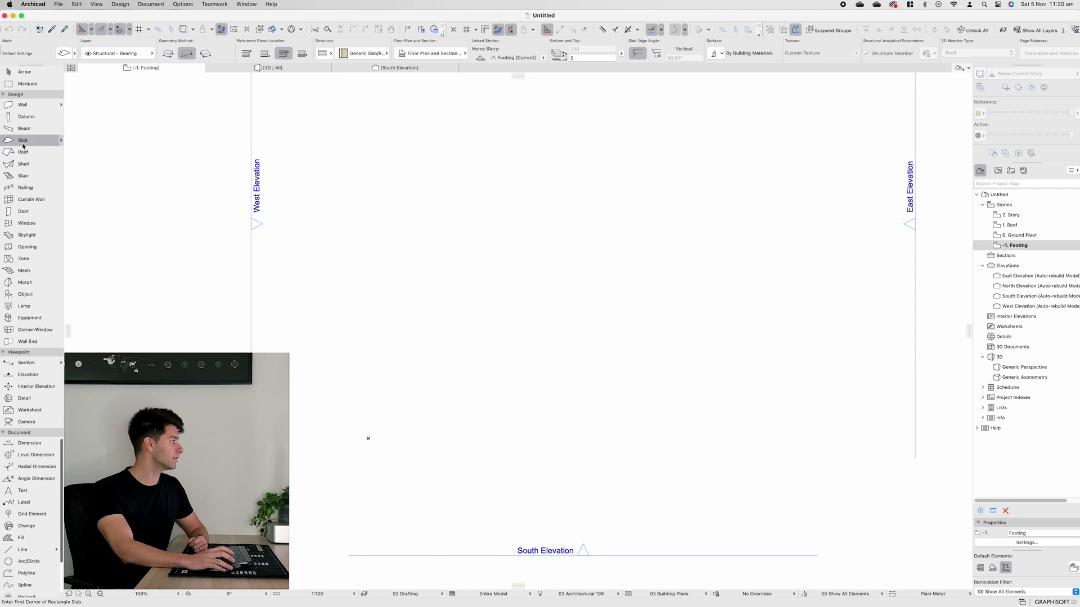
right_click(1030, 237)
click(1010, 287)
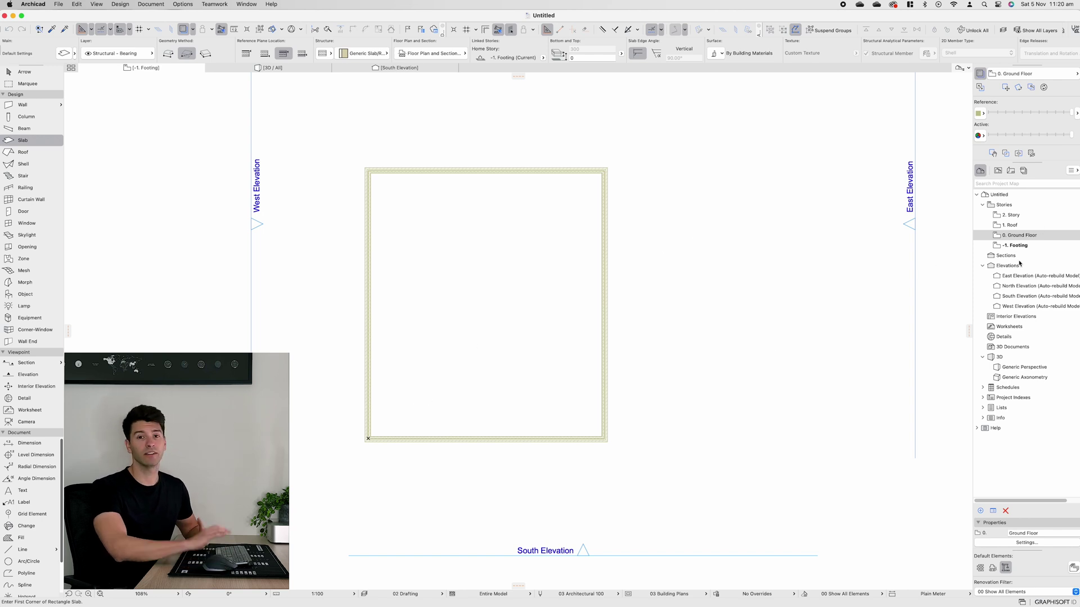
Draw a rectangular slab on the Footing story from the traced walls' outer southwest corner to their outer northeast corner
middle_drag(386, 422, 411, 434)
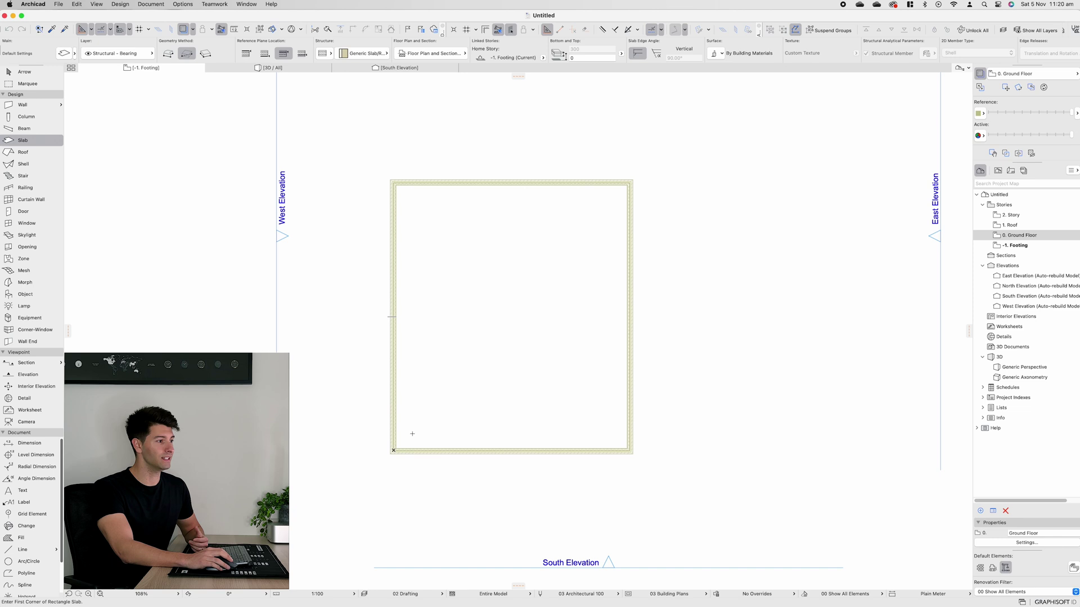
scroll(393, 449, up, 10)
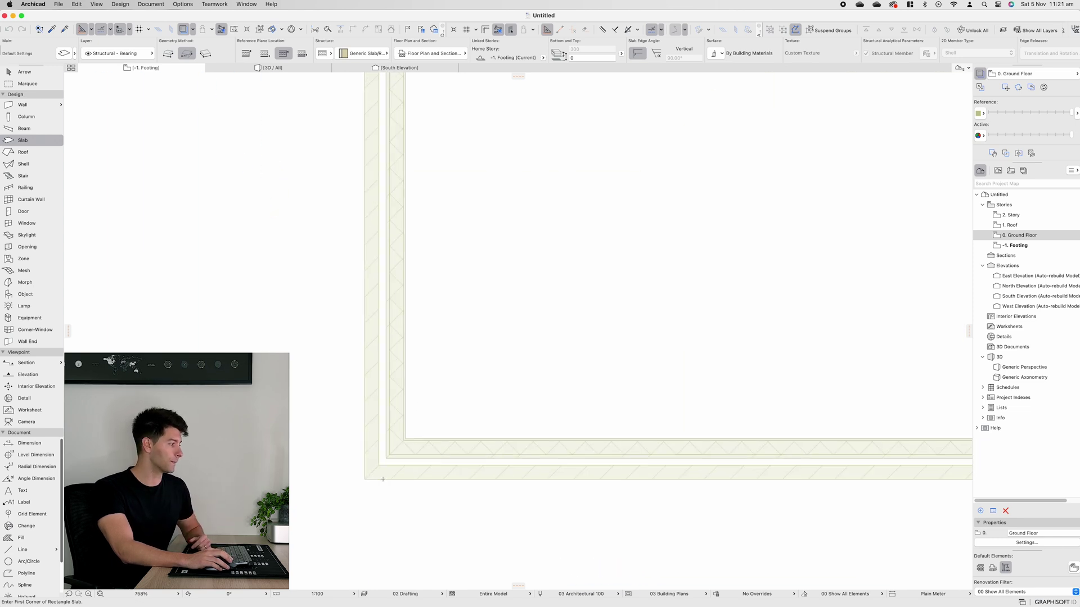
click(364, 479)
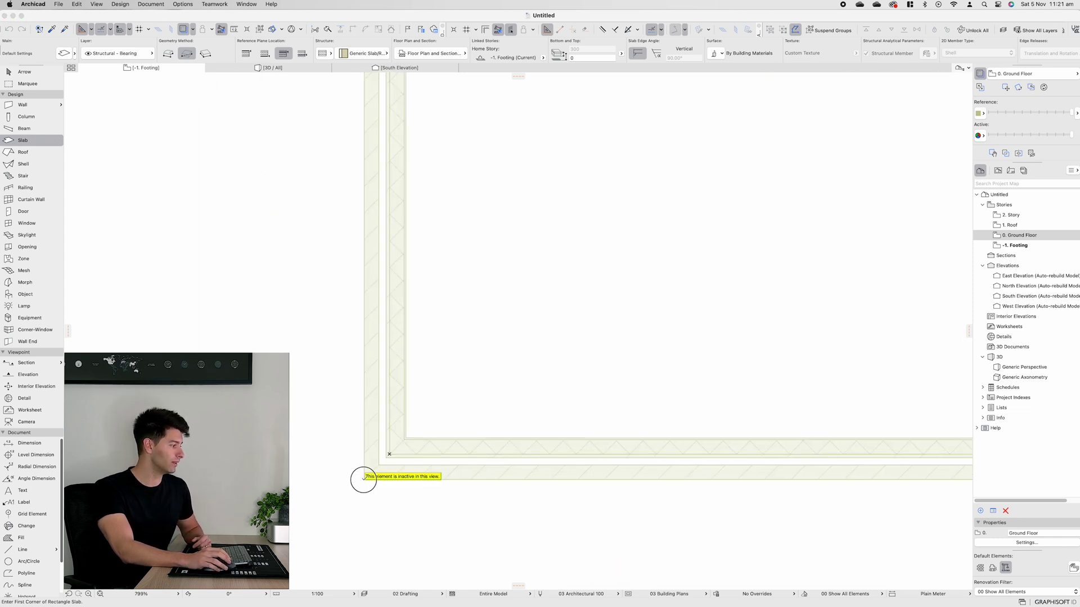
scroll(523, 332, down, 10)
middle_drag(668, 142, 616, 337)
scroll(748, 248, up, 6)
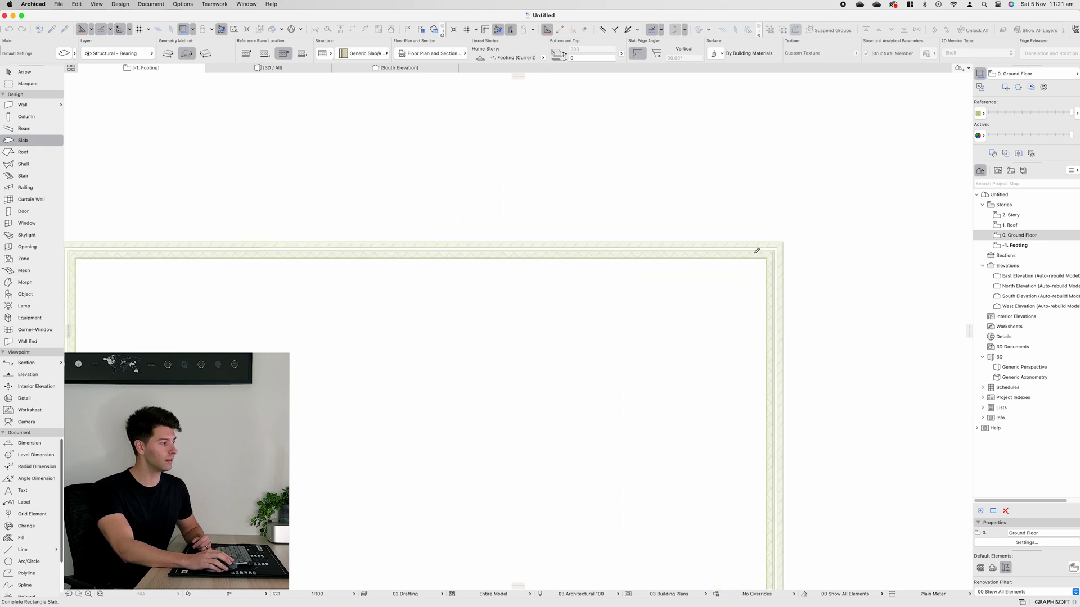
click(816, 230)
scroll(647, 374, down, 10)
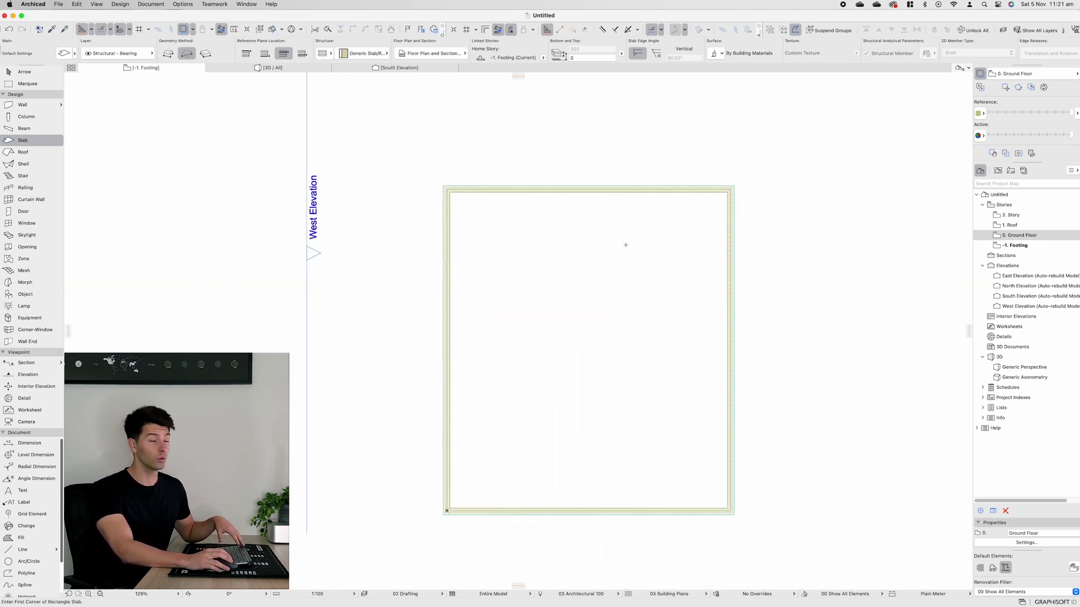
key(Escape)
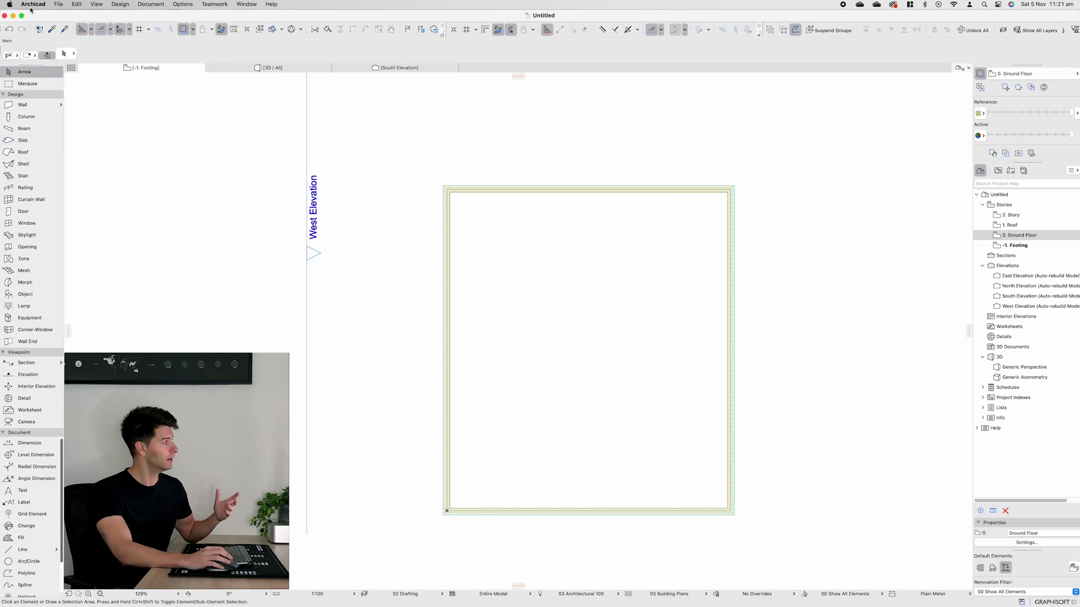
View the building in 3D and select the new floor slab inside the walls
click(241, 68)
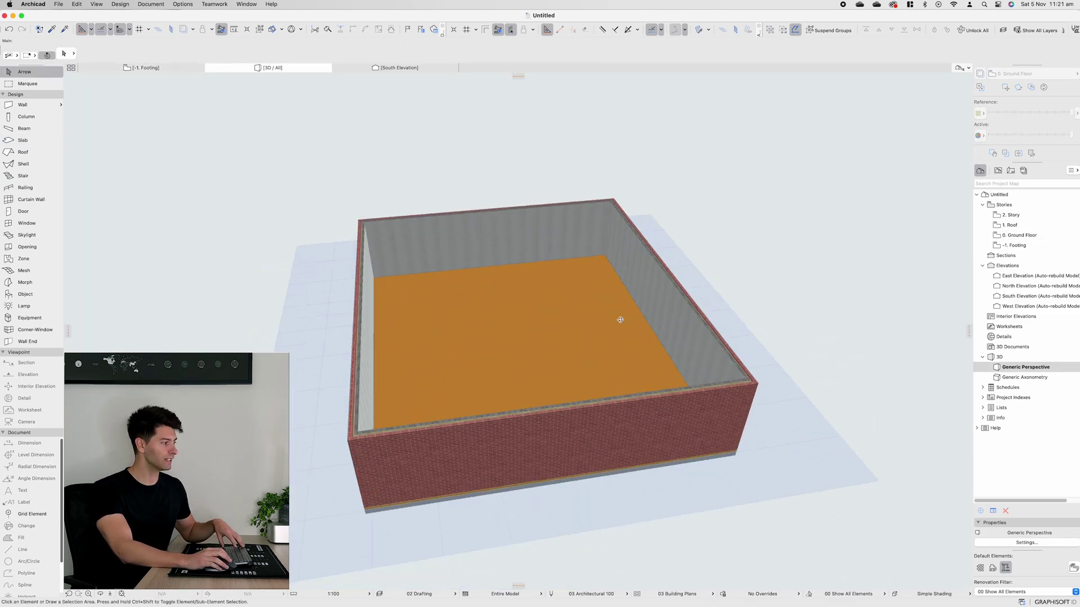
shift+middle_drag(459, 313, 361, 312)
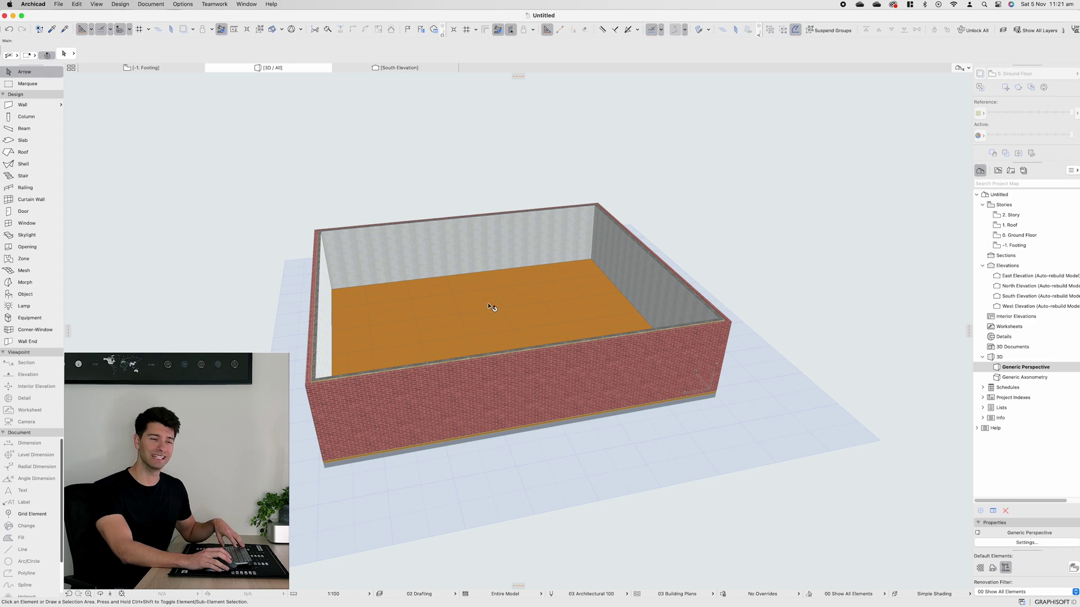
click(485, 318)
shift+middle_drag(478, 327, 573, 314)
Set the slab's composite structure to Concrete Floor Insulated with 10mm Tile
double_click(567, 309)
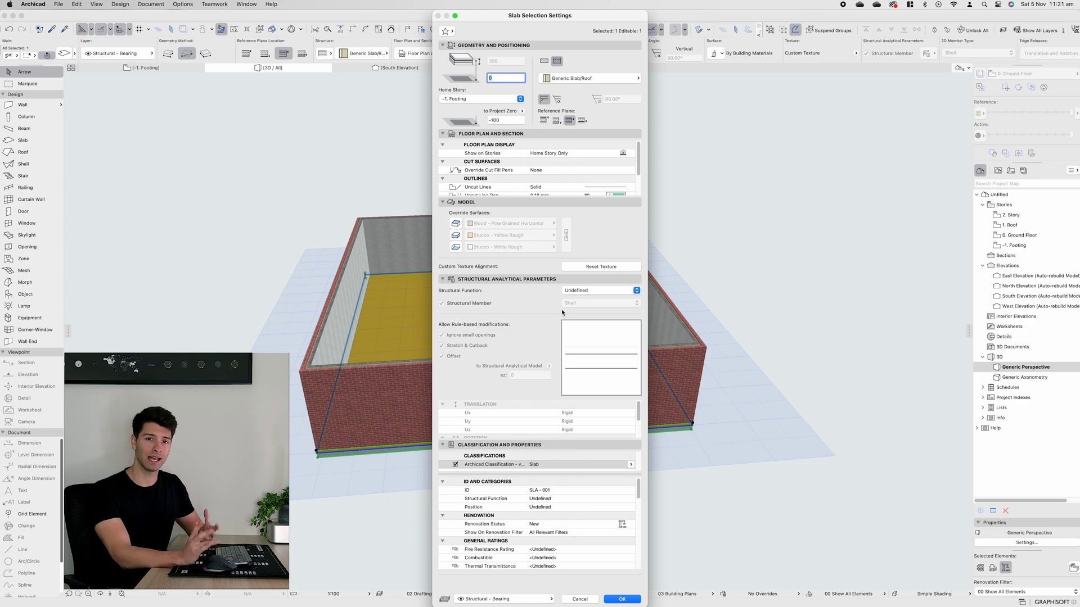
click(608, 80)
click(596, 81)
click(576, 79)
mouse_move(671, 153)
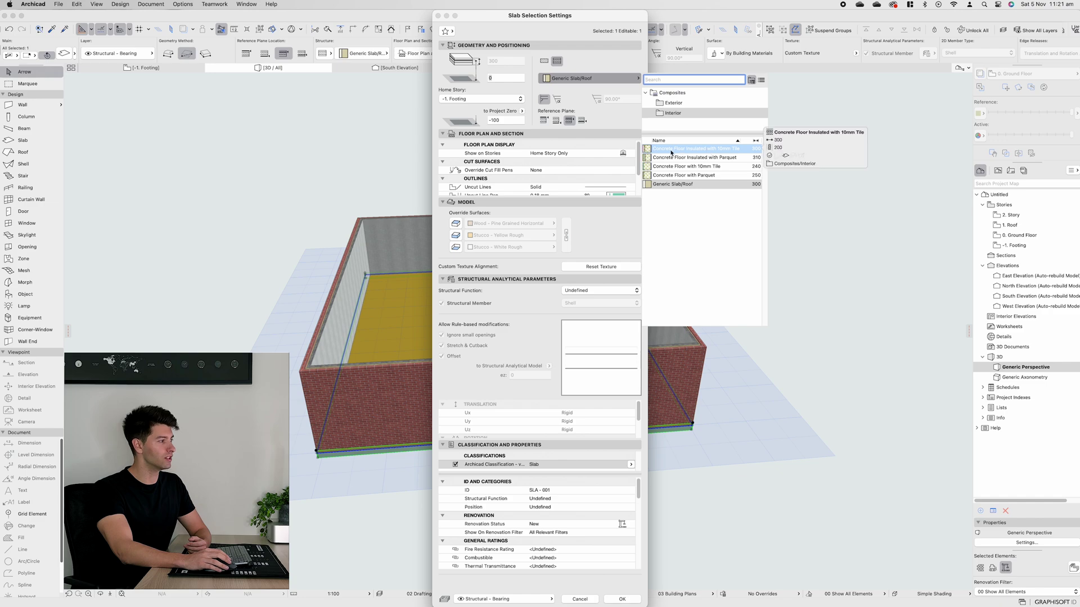
click(724, 153)
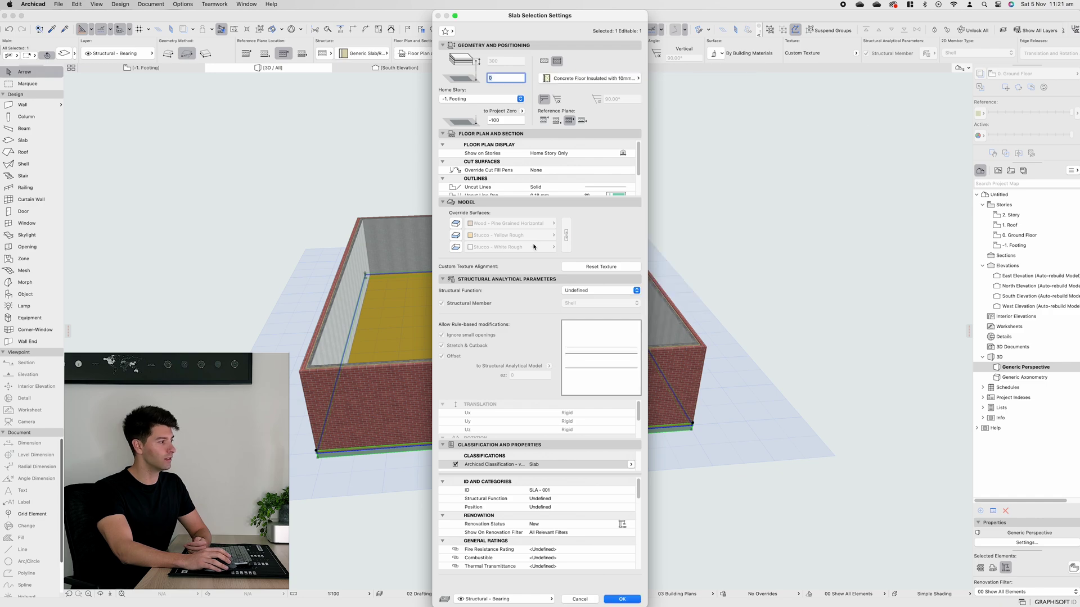
click(632, 600)
Override the slab's top surface with Ceiling - Tile 60x120, found by searching the surfaces for "tile"
scroll(484, 325, up, 10)
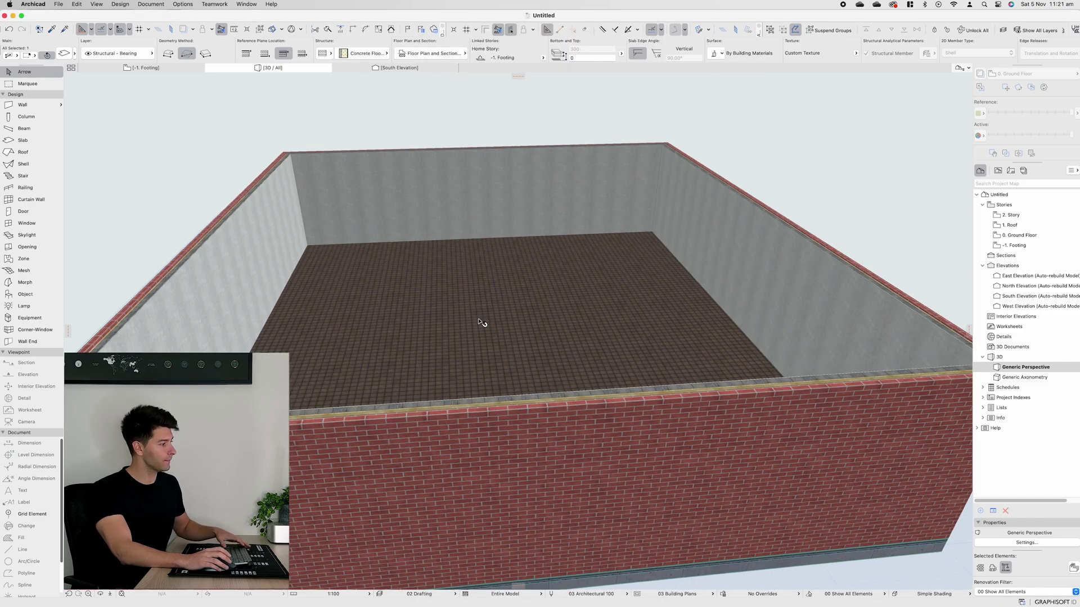
scroll(629, 381, down, 10)
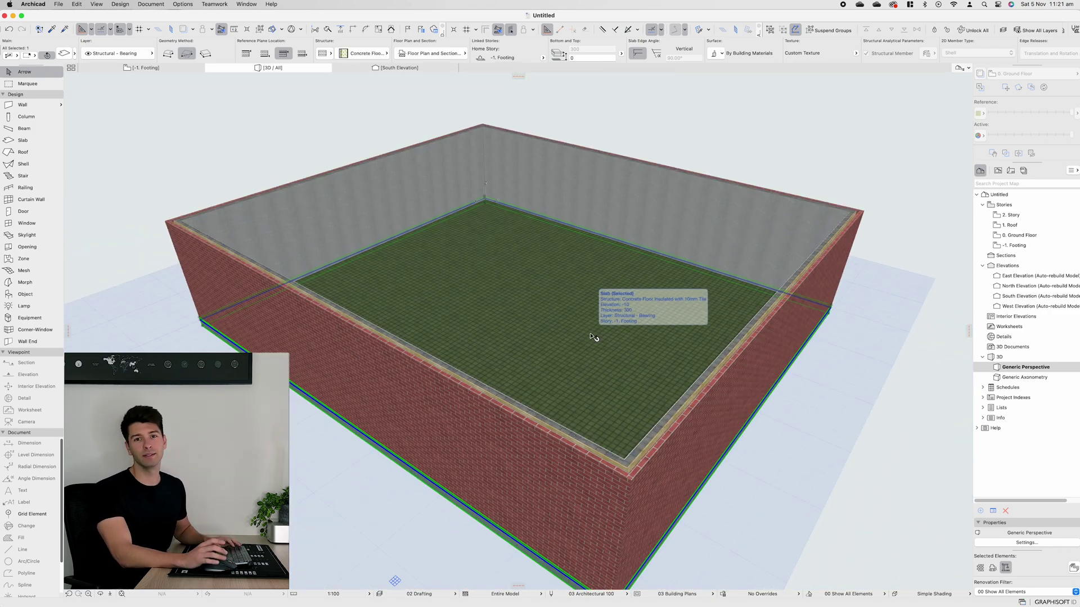
scroll(593, 336, down, 3)
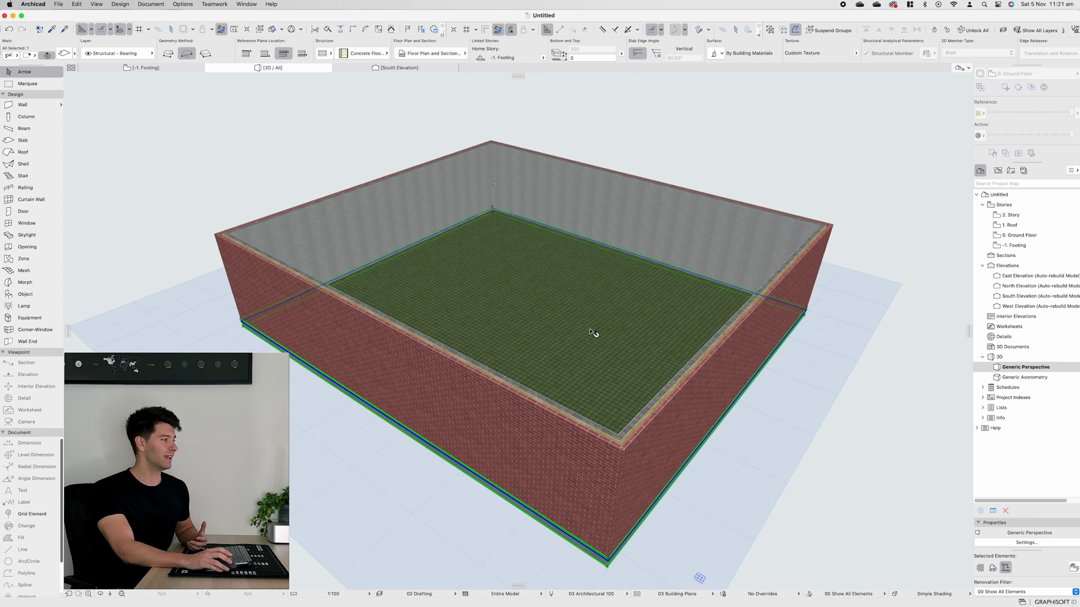
double_click(568, 323)
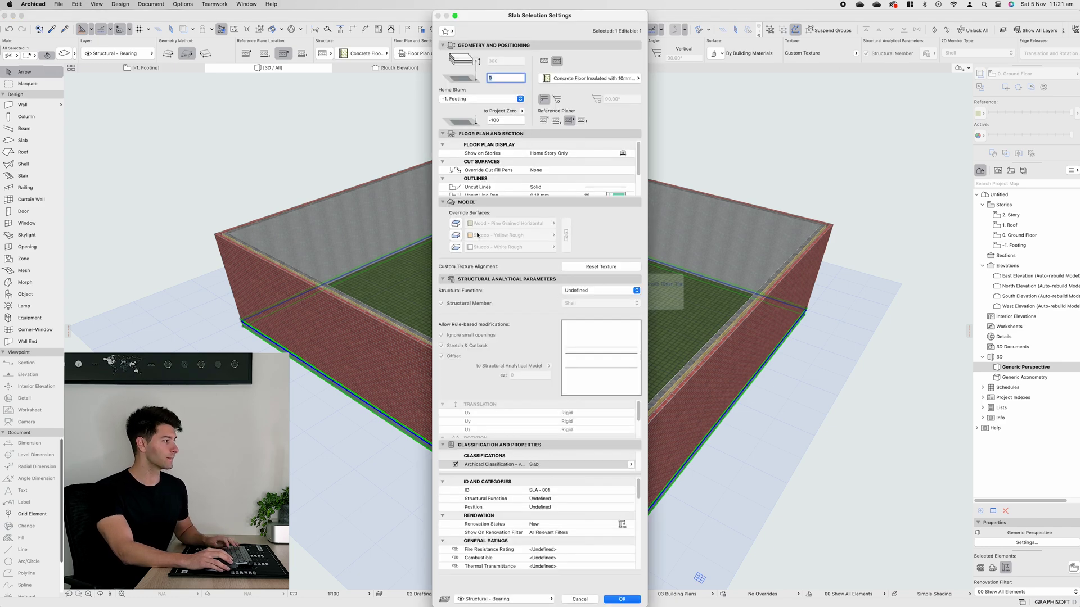
click(456, 224)
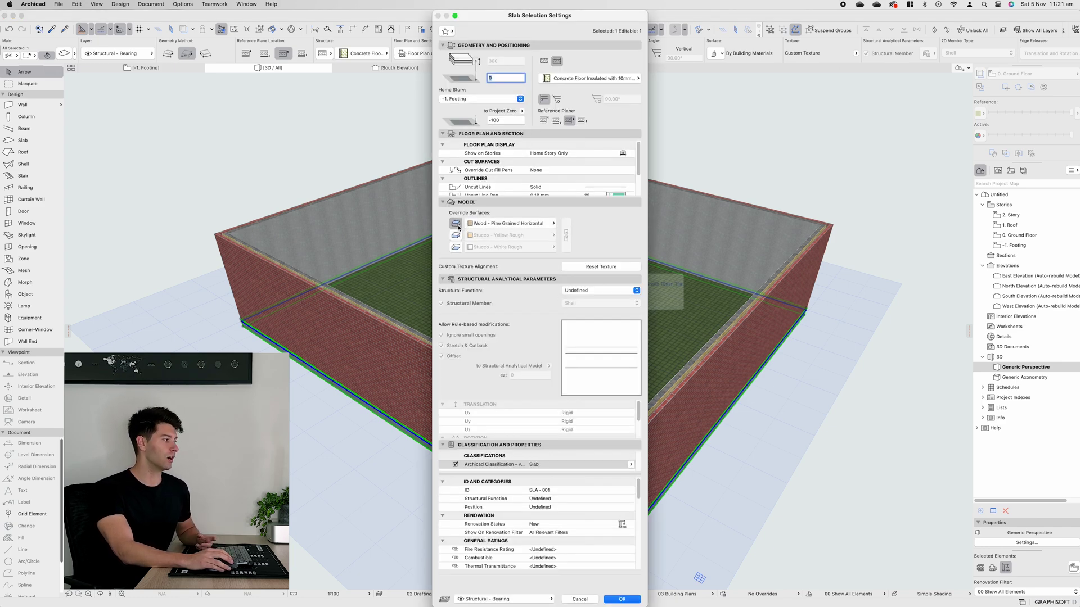
click(509, 223)
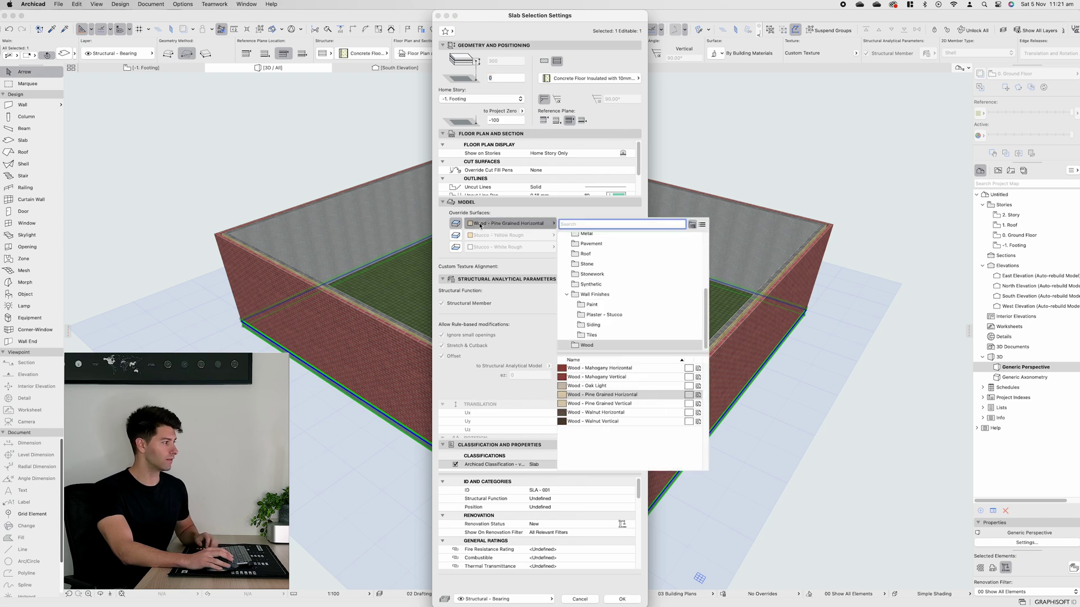
text(tile)
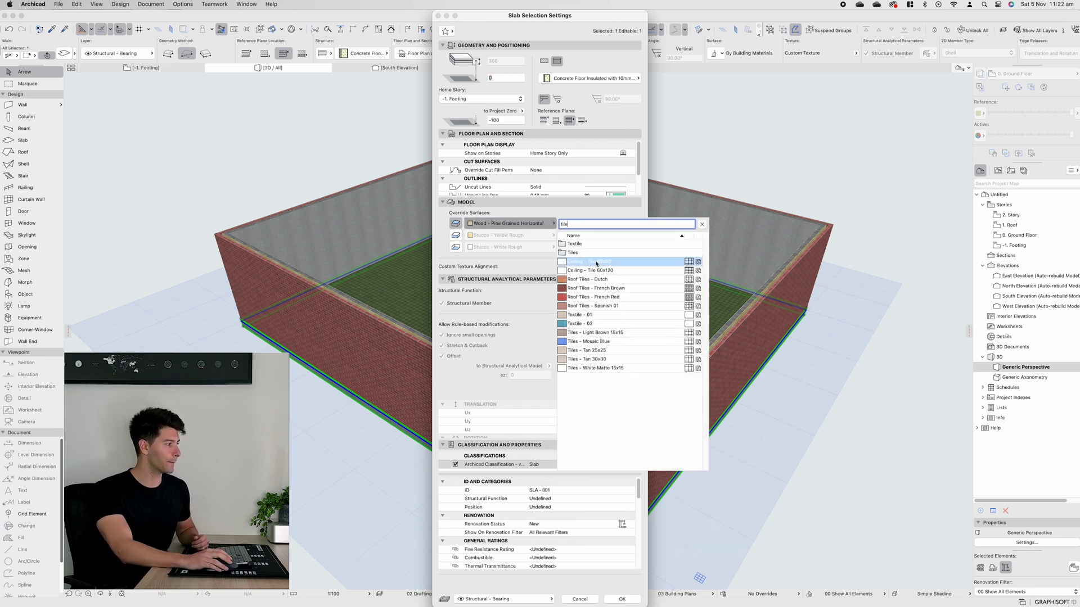
click(612, 270)
click(622, 599)
Move the selected slab vertically upward by 100 mm from its reference corner beneath the brick walls
shift+middle_drag(556, 328, 502, 324)
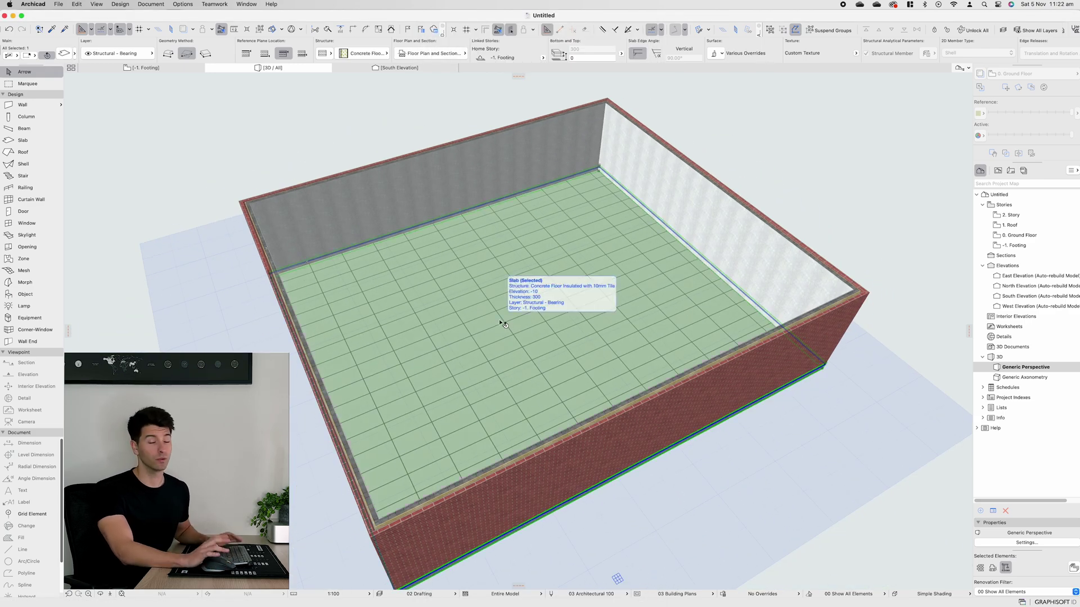
shift+middle_drag(502, 324, 682, 404)
scroll(613, 417, up, 10)
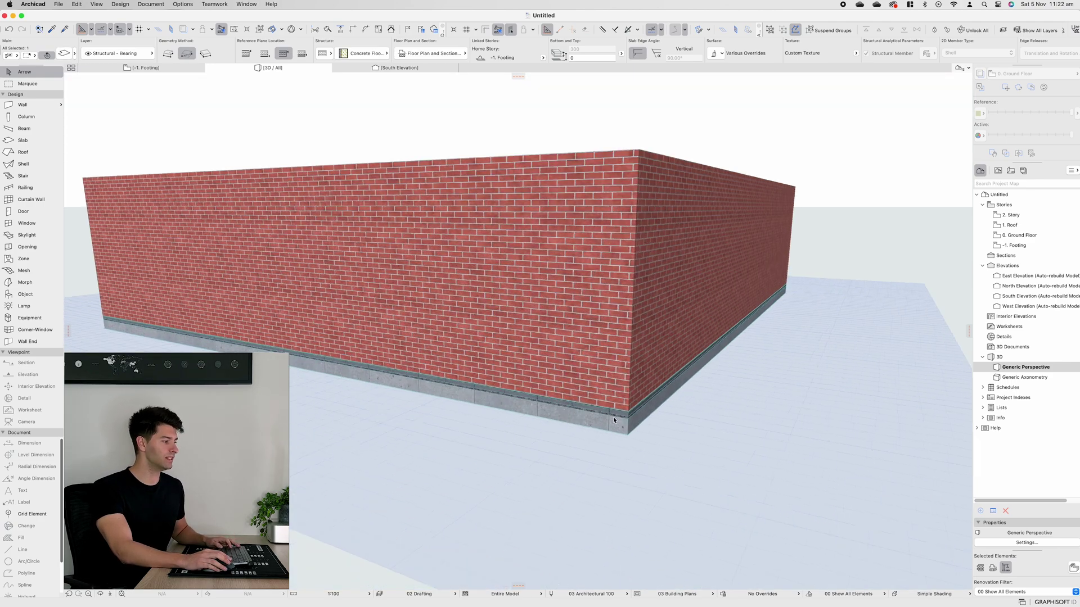
scroll(607, 292, up, 3)
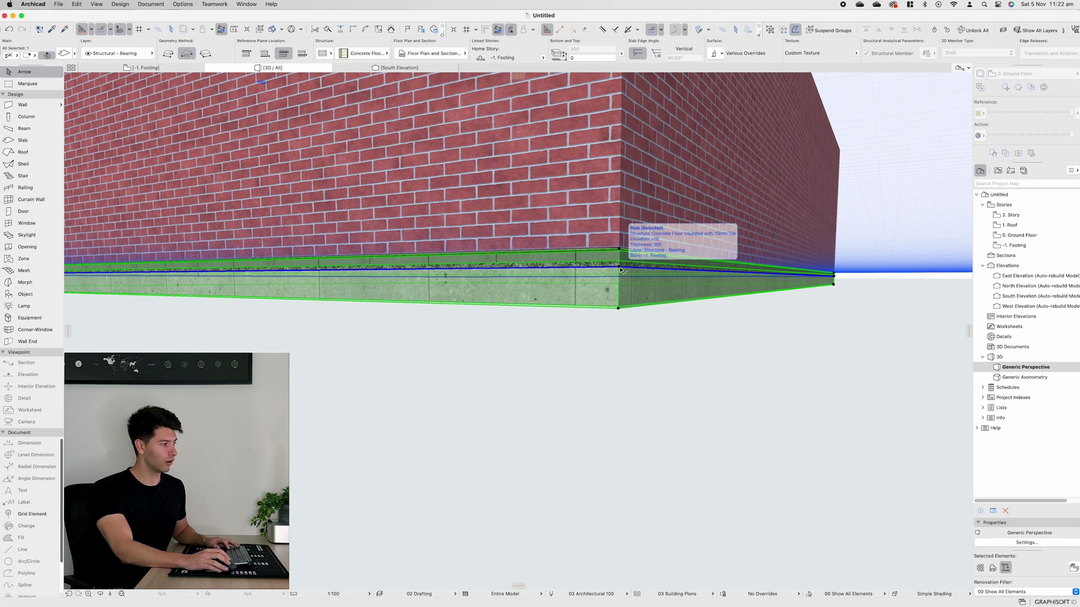
shift+middle_drag(620, 270, 637, 332)
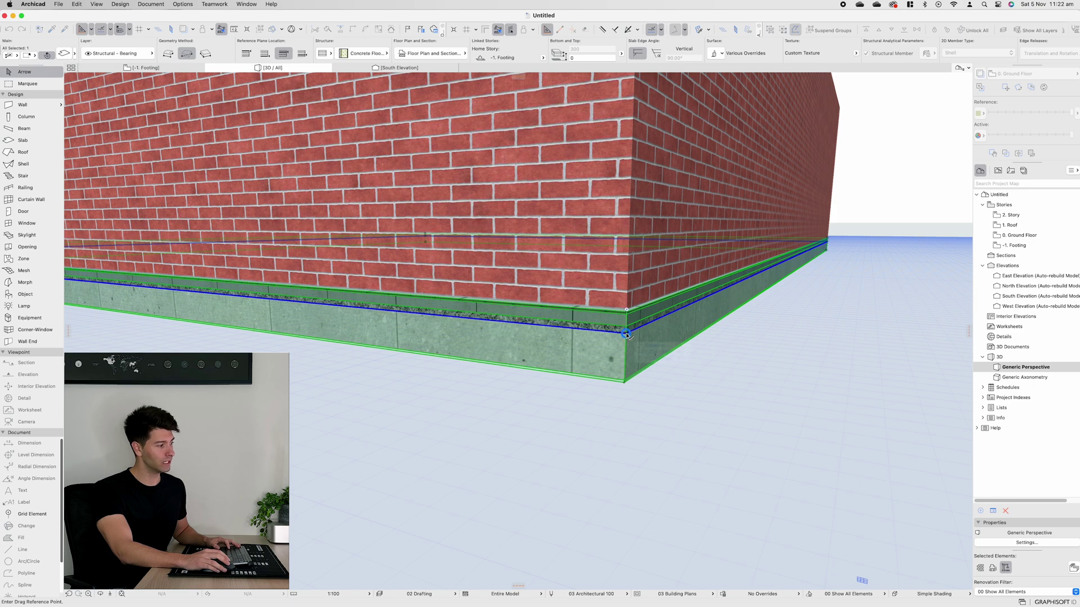
click(626, 334)
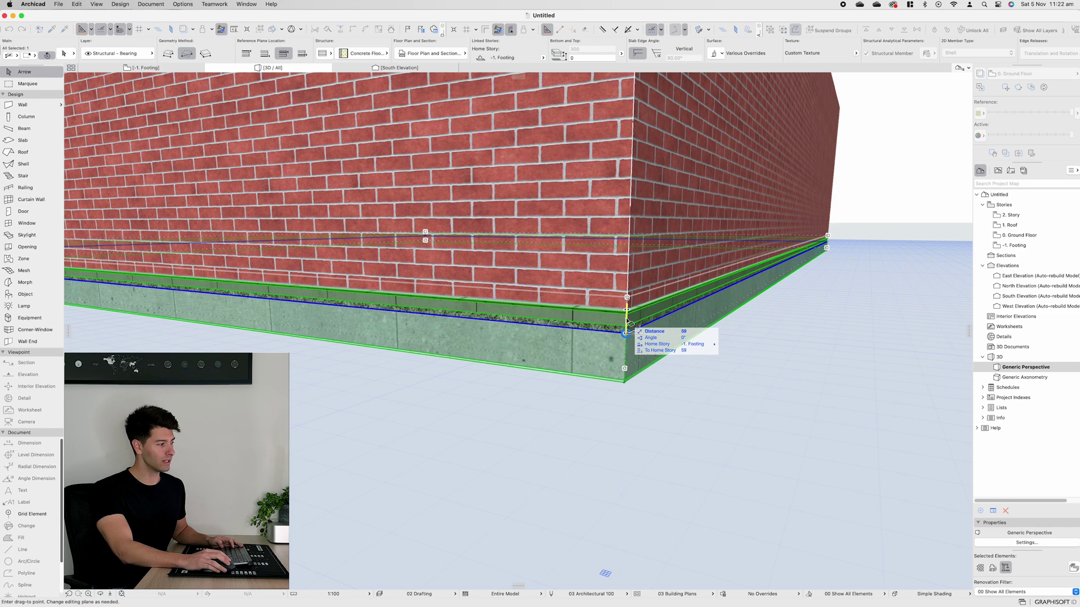
text(100)
key(Return)
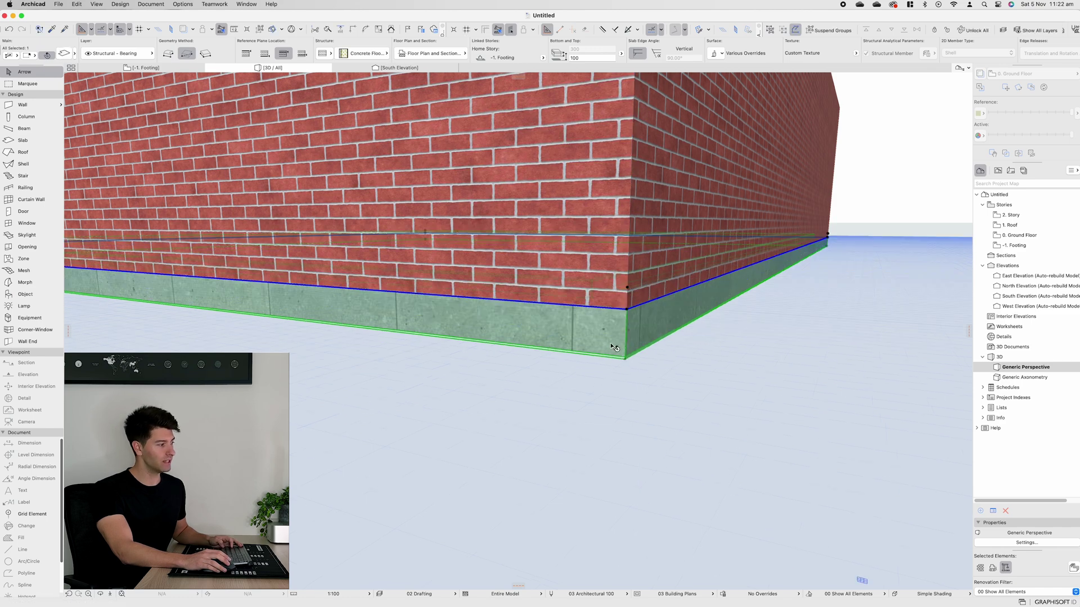
Deselect the slab and examine the tiled floor, brick walls and exposed slab edge from several angles in 3D
key(Escape)
scroll(612, 349, down, 5)
shift+middle_drag(551, 282, 479, 166)
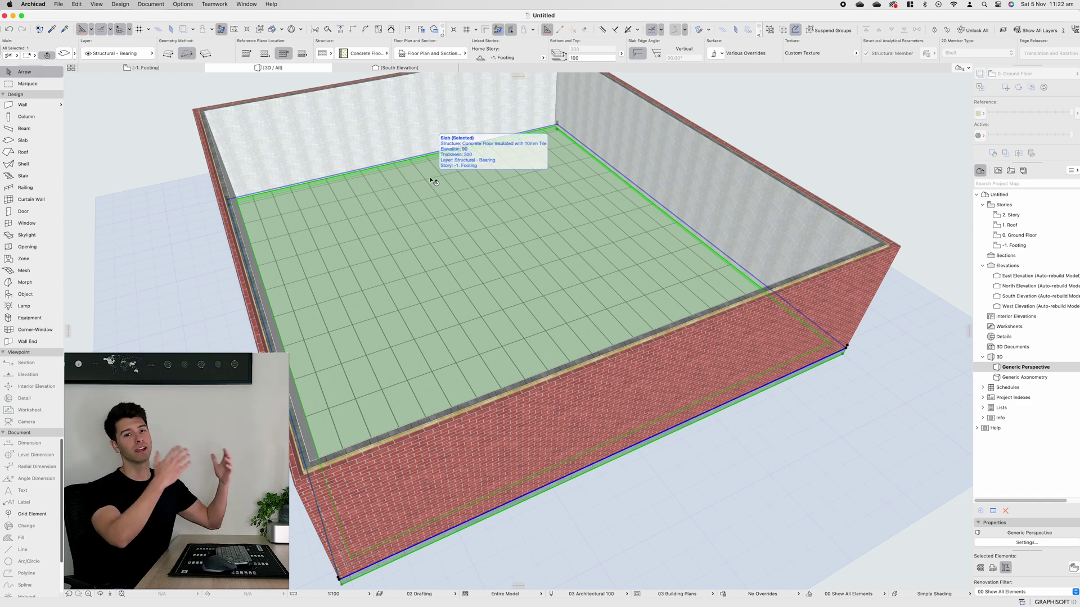
shift+middle_drag(400, 198, 514, 274)
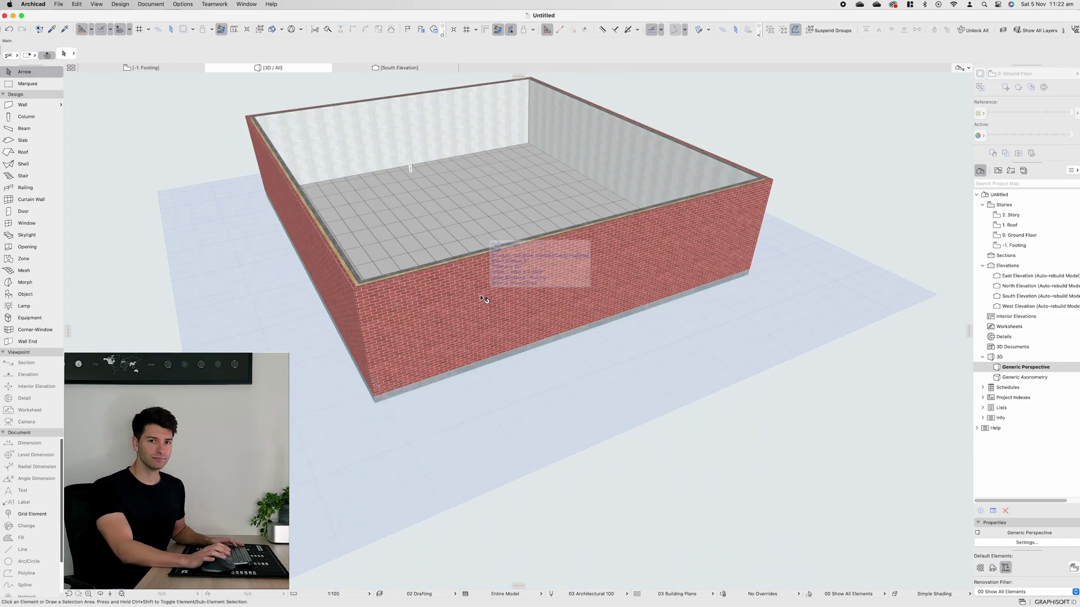
shift+middle_drag(484, 297, 603, 315)
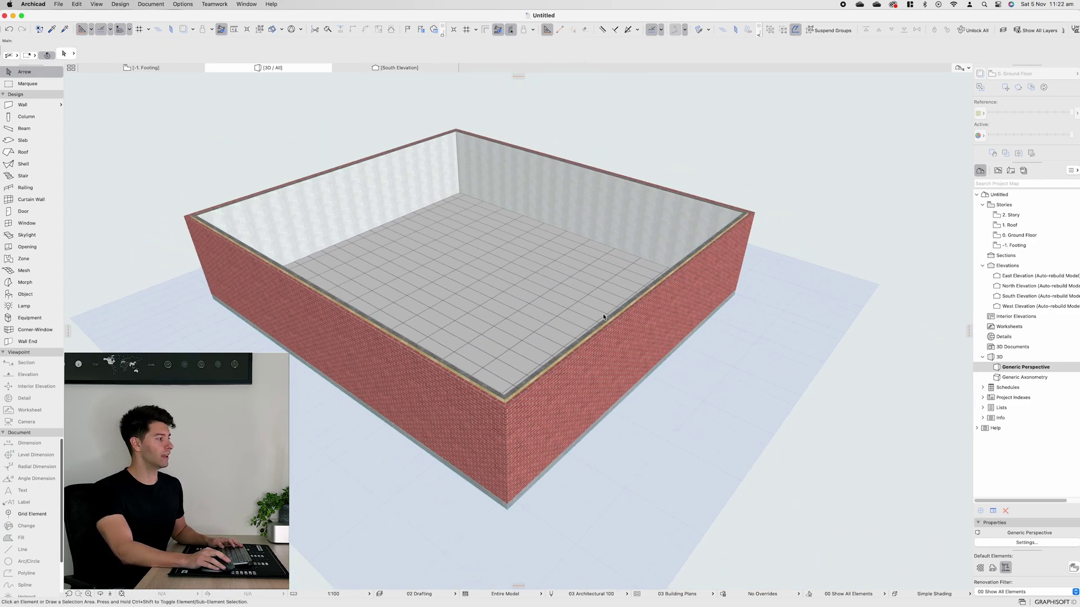
Select the floor slab and try to offset all its edges inward from the front corner
scroll(471, 315, down, 2)
shift+middle_drag(403, 316, 606, 506)
click(603, 309)
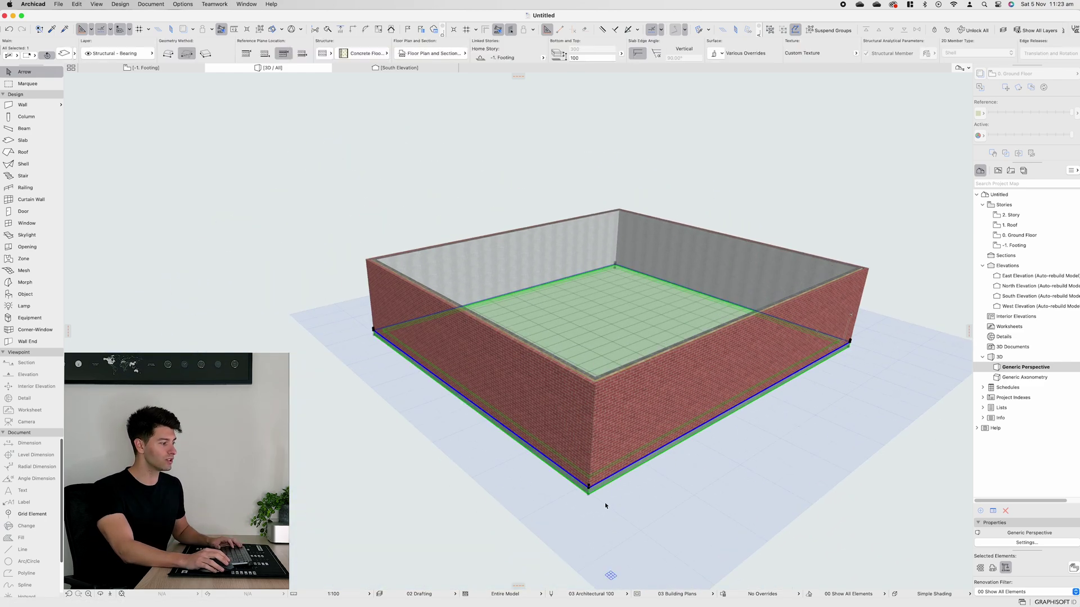
click(588, 487)
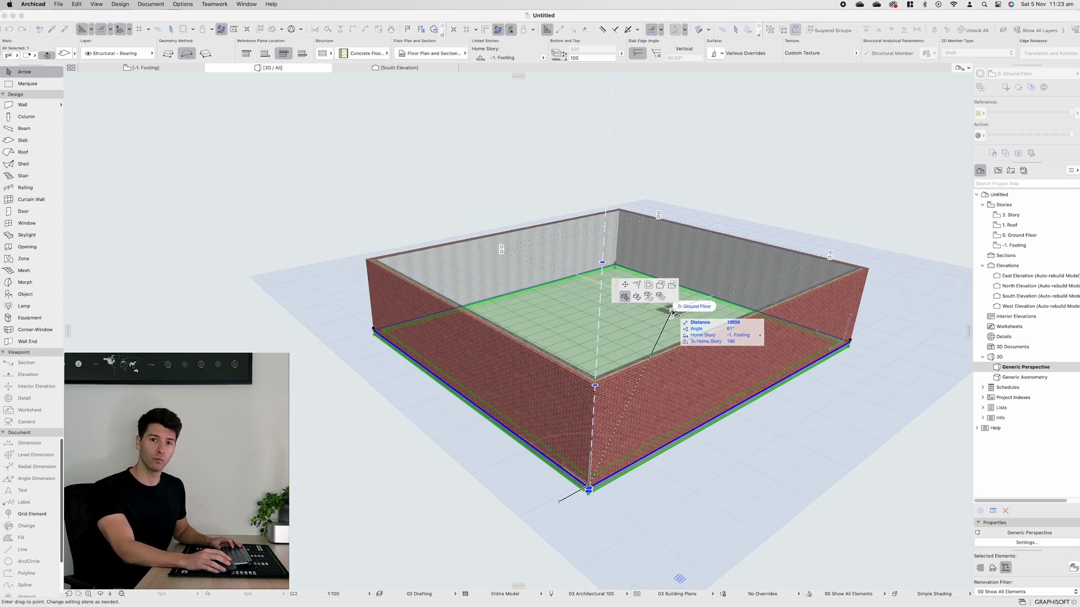
click(649, 285)
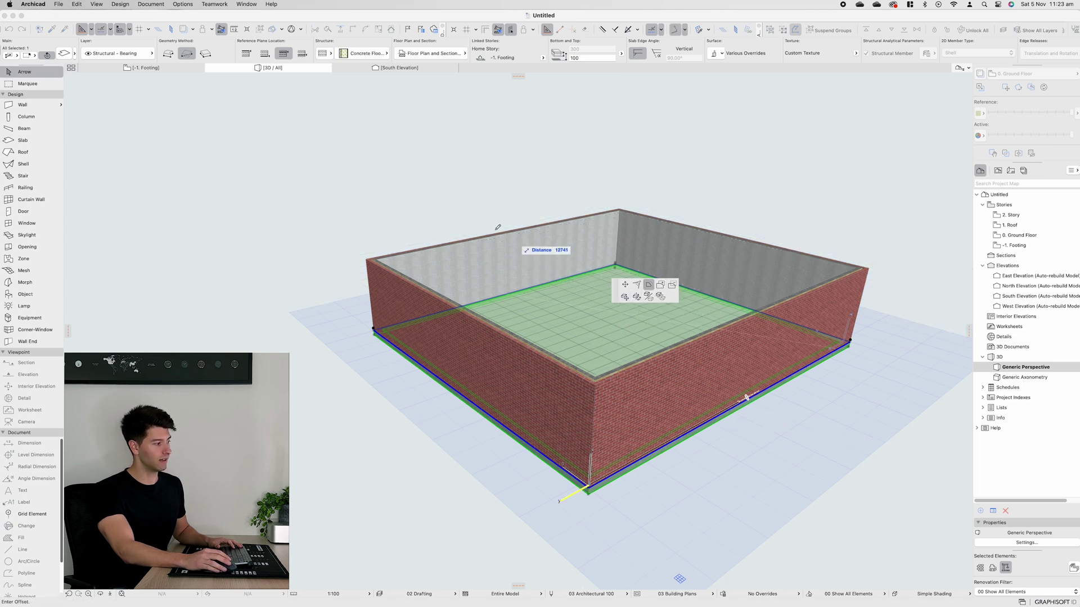
key(Return)
shift+middle_drag(617, 472, 771, 512)
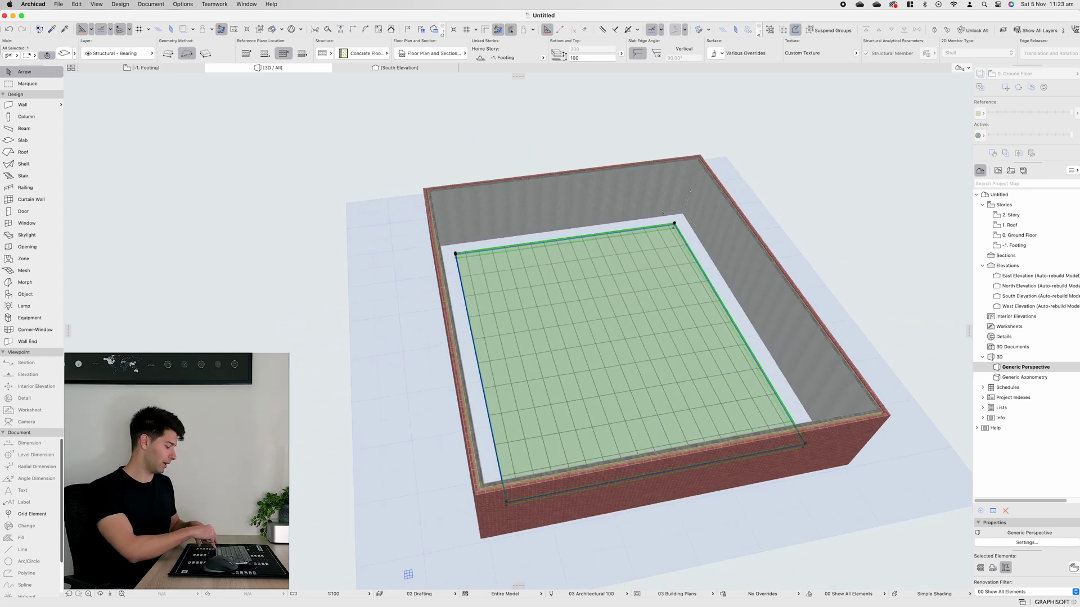
Undo the slab's inward edge offset, redo it, and undo it once more
key(super+z)
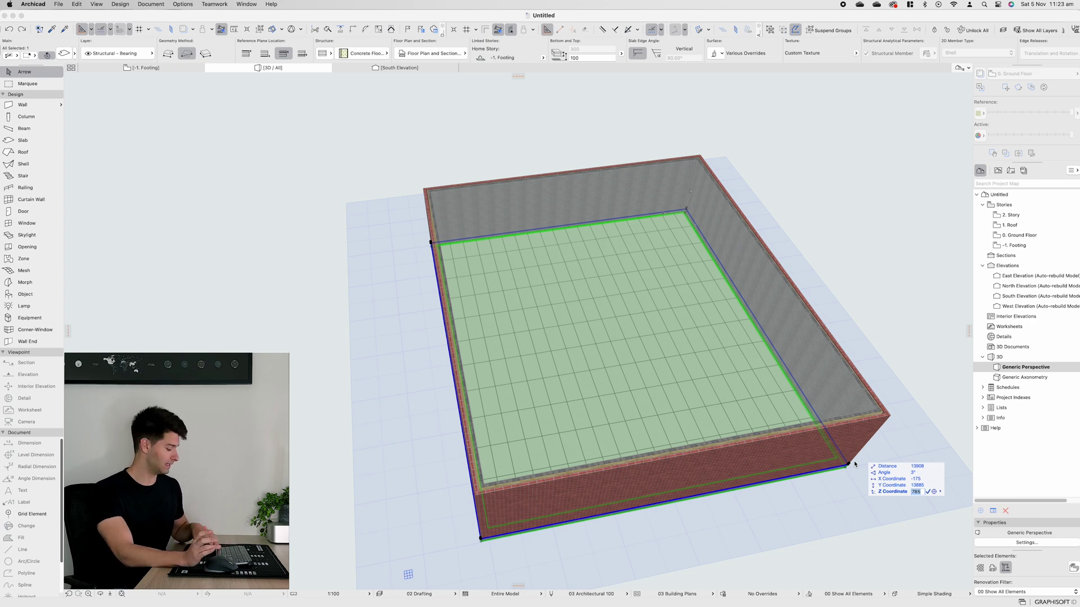
key(super+z)
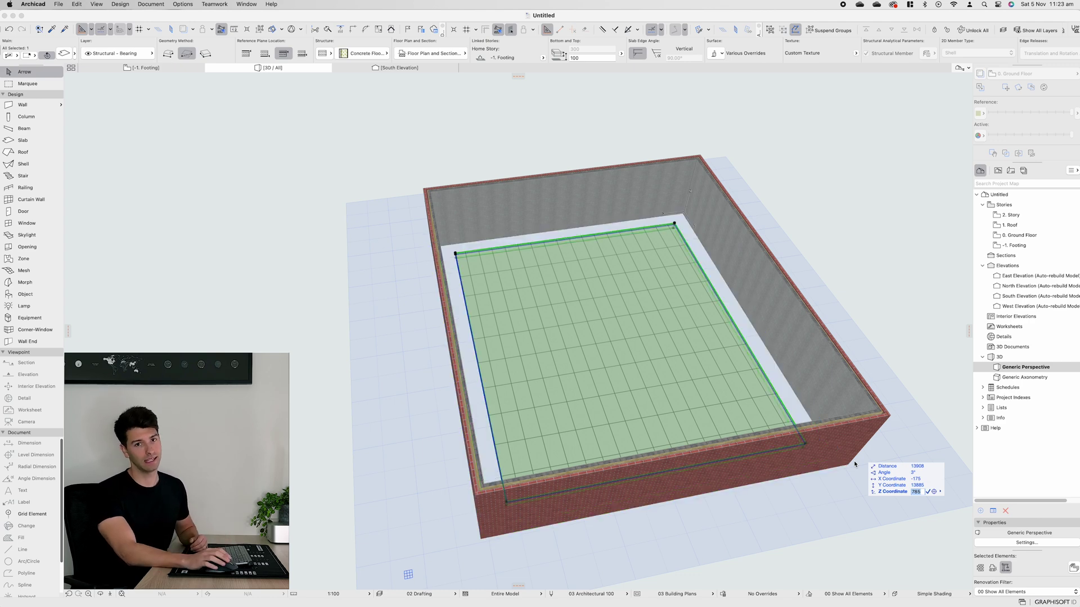
key(super+shift+z)
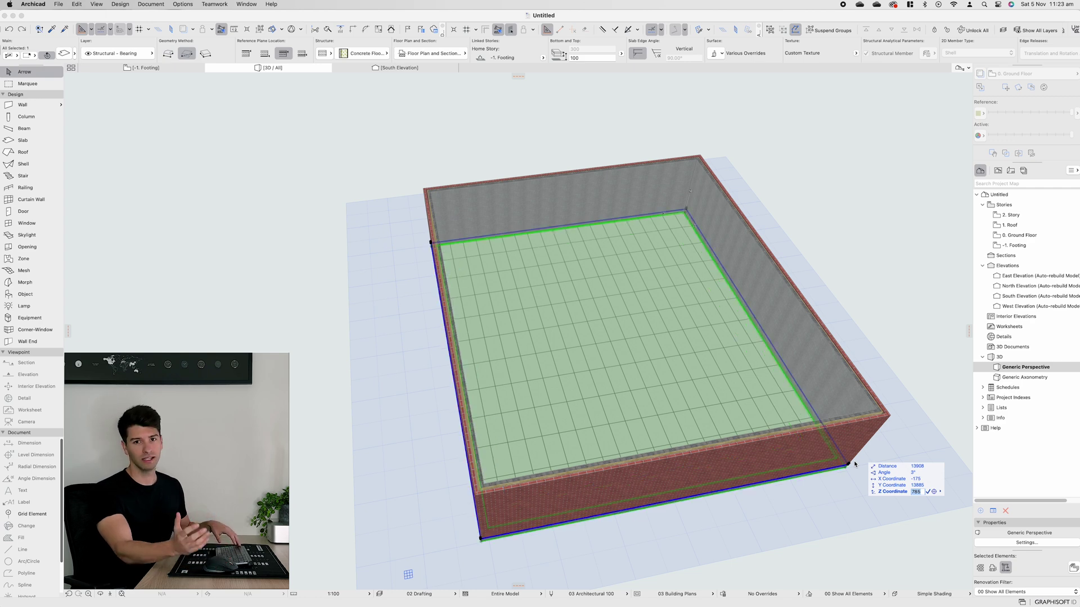
Leave the slab editing in 3D and open the 0. Ground Floor plan
scroll(731, 342, down, 3)
shift+middle_drag(731, 342, 625, 303)
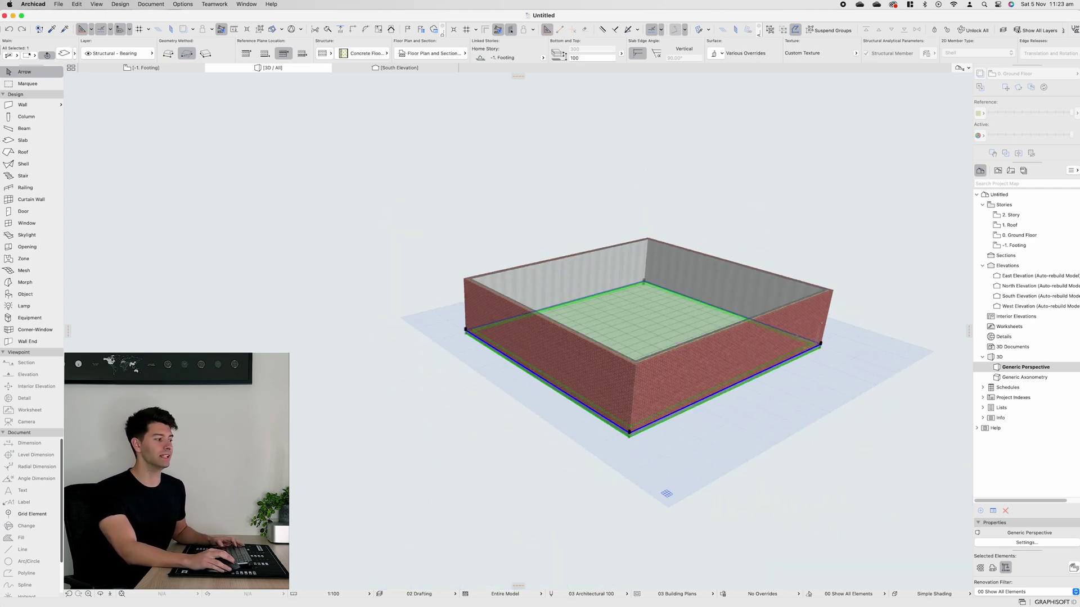
key(Escape)
scroll(636, 322, up, 2)
shift+middle_drag(637, 377, 571, 325)
double_click(1019, 235)
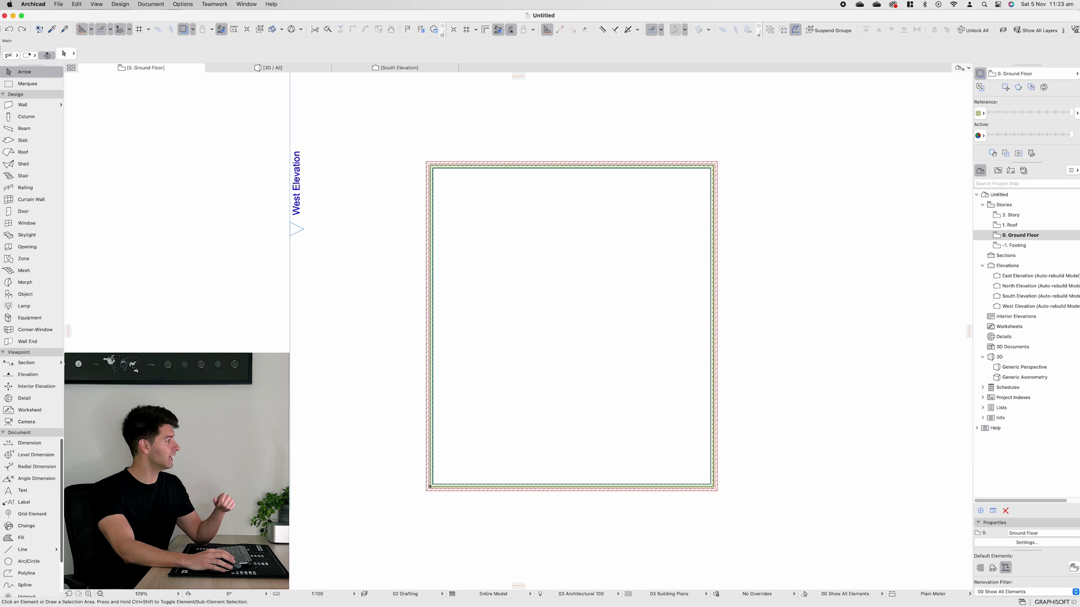
Set the default door to Double Door with 2 Sidelights, Transom 26 from the Hinged Doors 26 library
click(23, 211)
click(26, 222)
click(23, 211)
key(super+t)
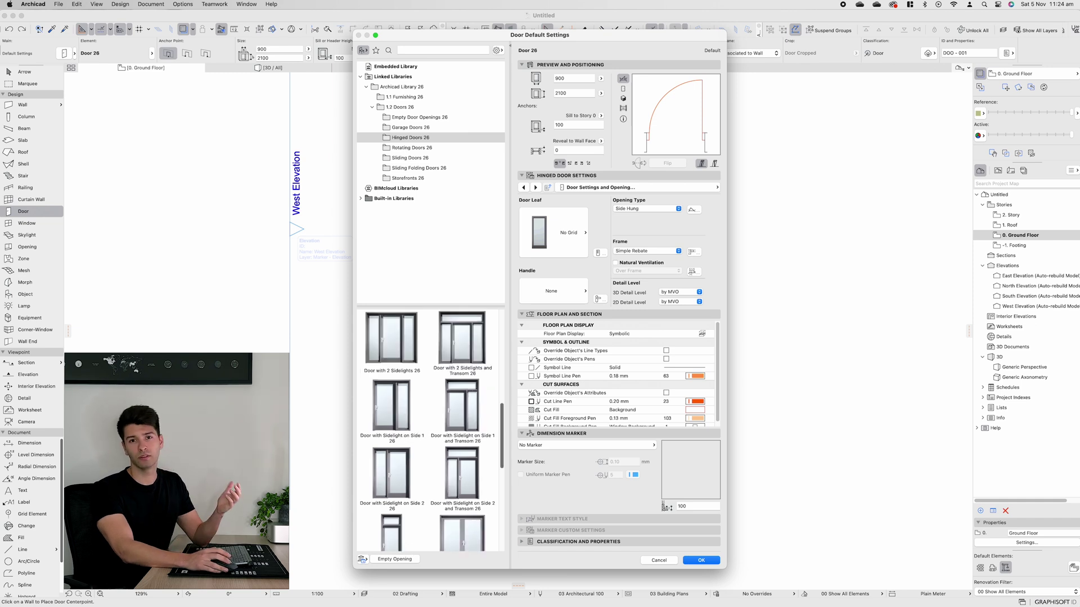
scroll(467, 430, down, 5)
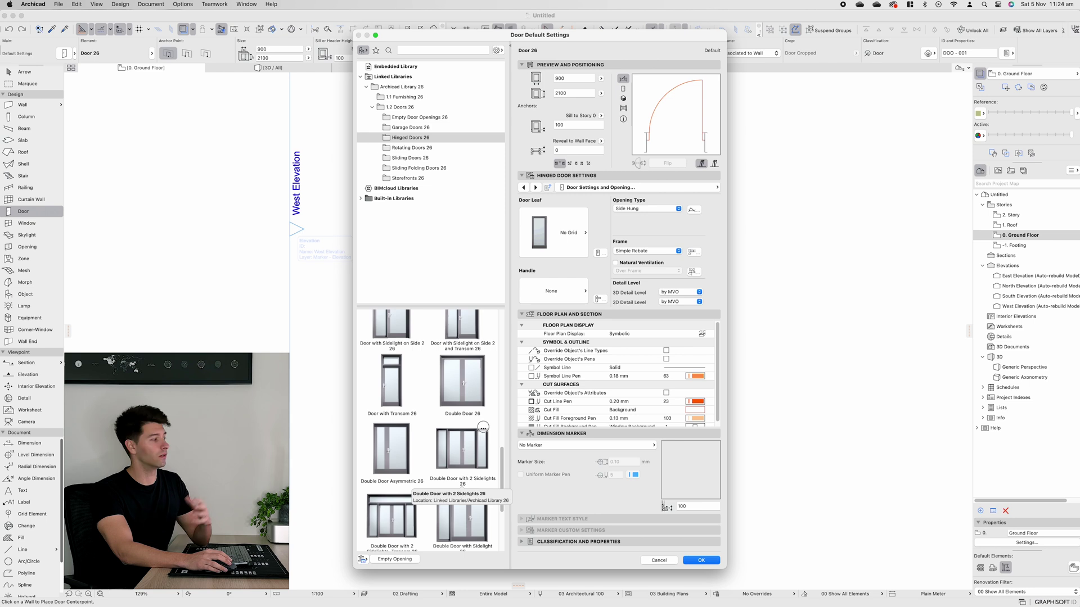
scroll(461, 479, down, 5)
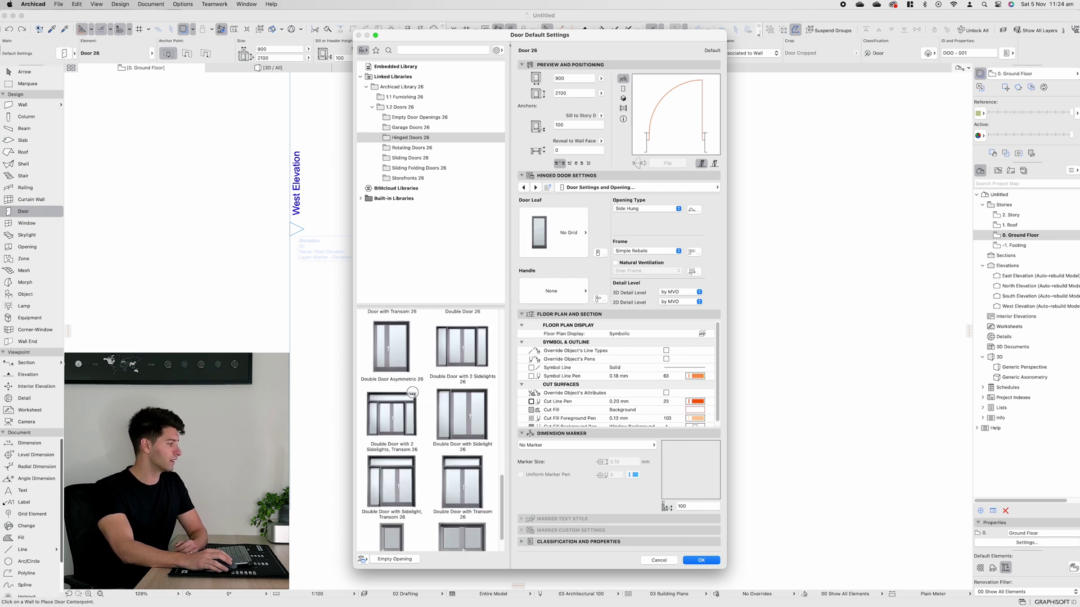
click(392, 416)
click(701, 560)
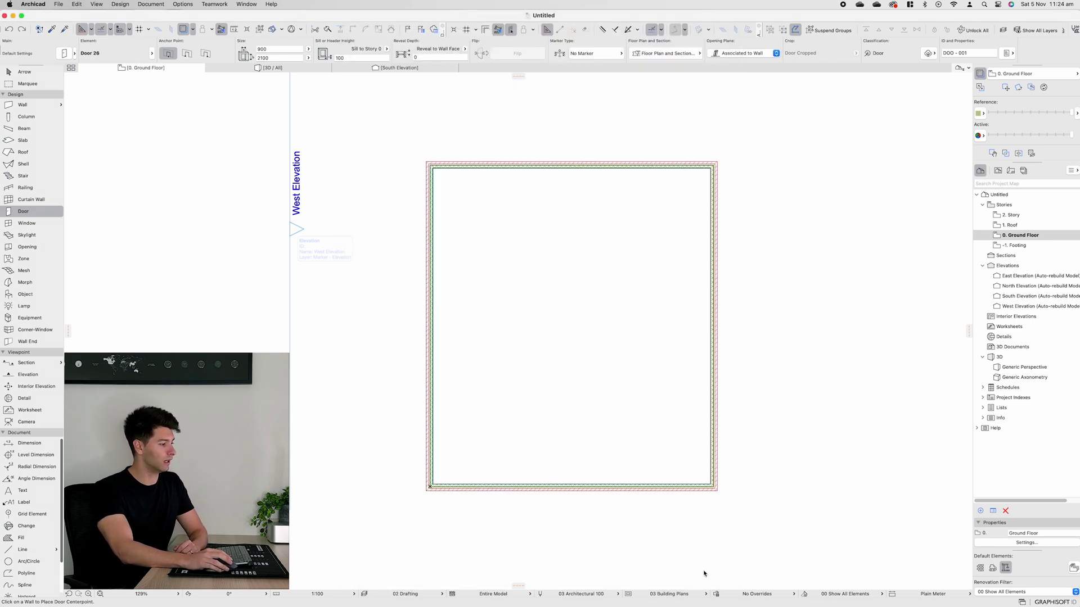
Place five outward-opening double doors: one each in the south, west and east walls and two in the north wall
click(580, 487)
click(616, 497)
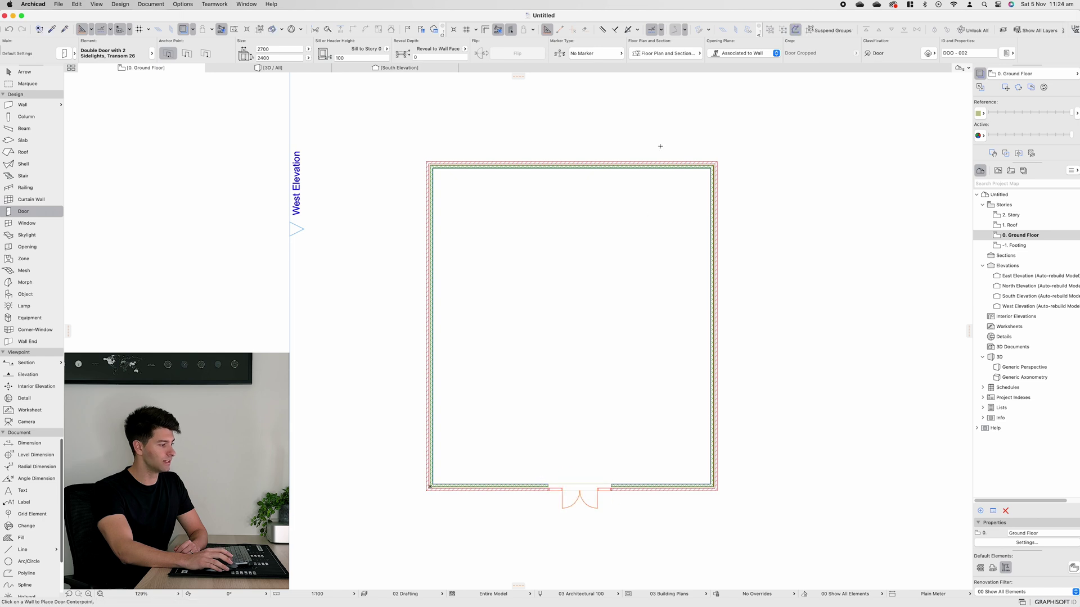
click(623, 168)
click(634, 127)
click(429, 250)
click(411, 325)
click(712, 296)
click(734, 297)
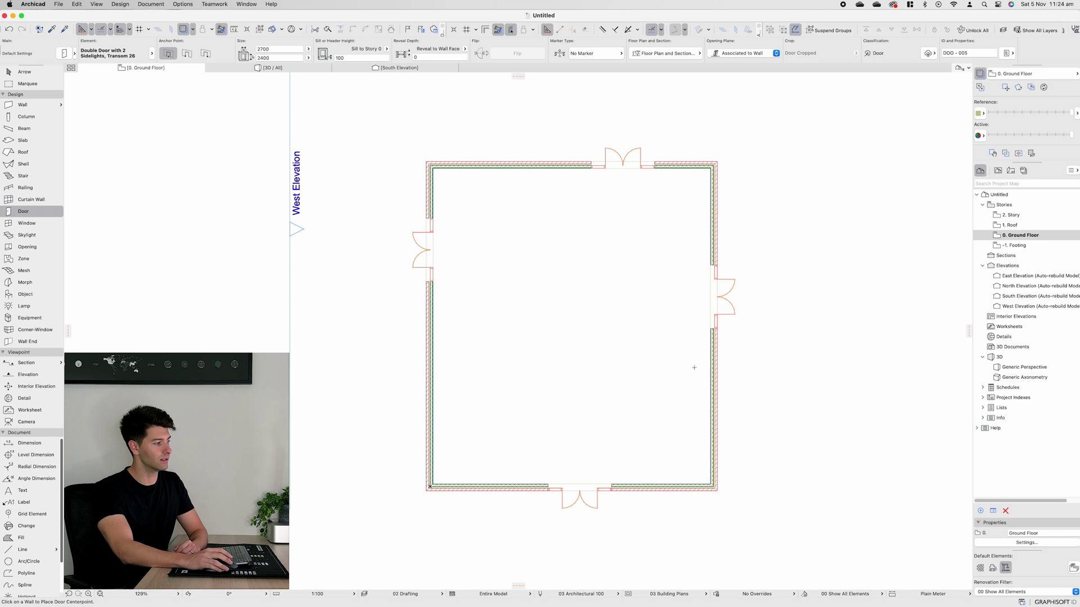
click(499, 170)
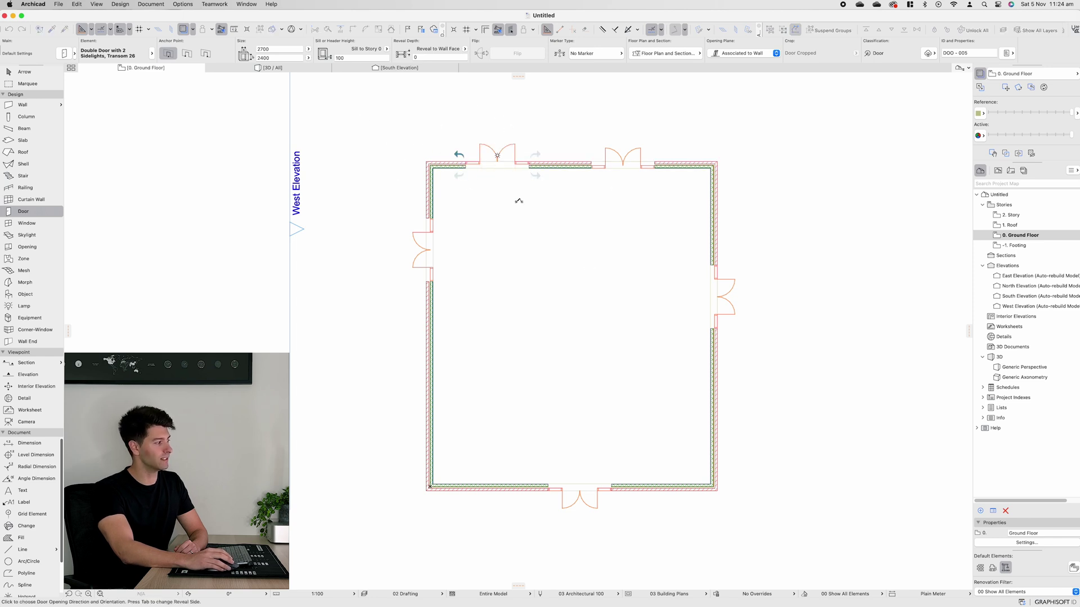
click(445, 134)
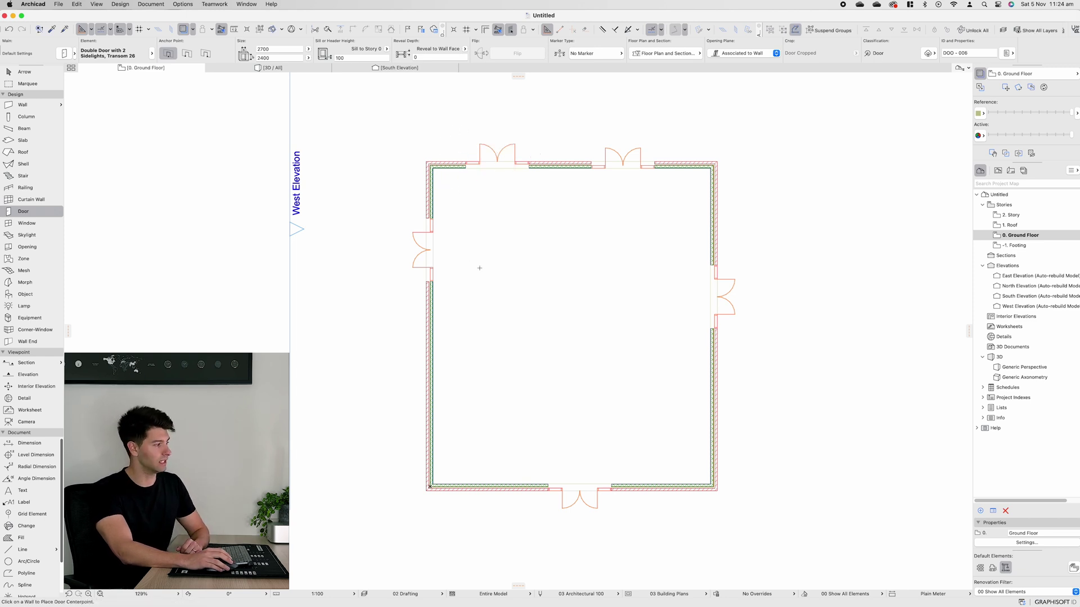
Set the default window to Window with Sidelight 26 from the Basic Windows 26 library
click(23, 223)
key(super+t)
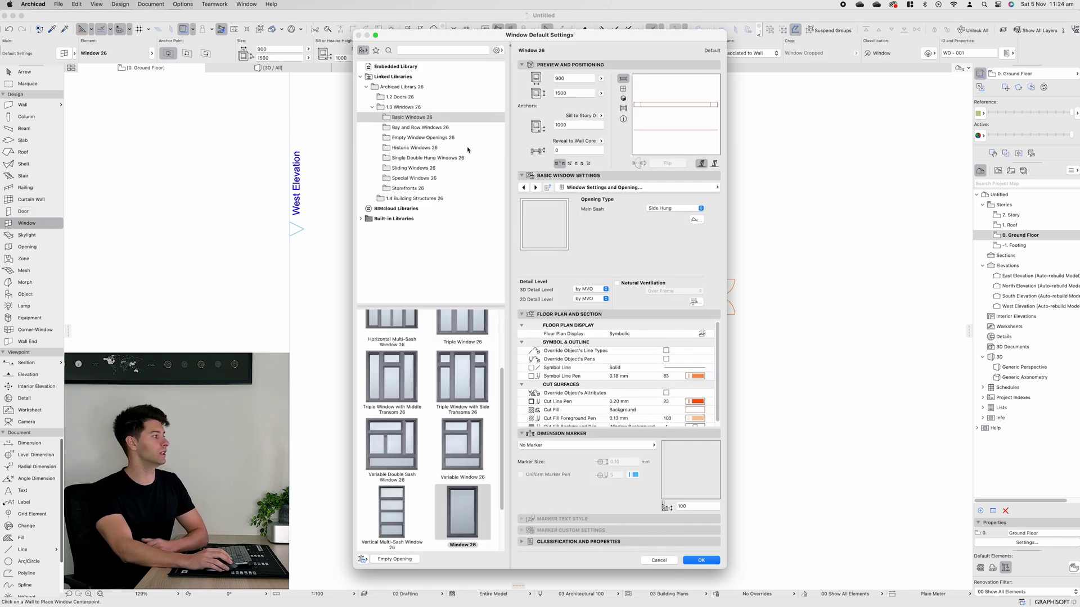
drag(500, 411, 499, 478)
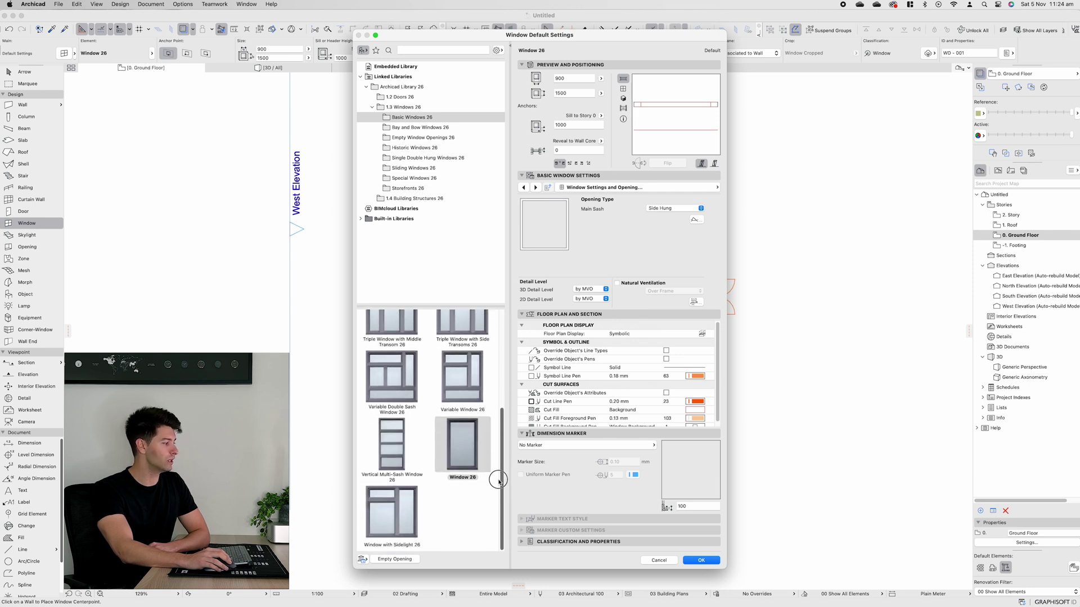
click(393, 509)
click(699, 560)
Place six windows: two in the east wall, two in the south wall, and one each in the north and west walls
click(719, 397)
click(559, 158)
click(427, 369)
click(519, 484)
click(664, 485)
click(666, 509)
click(715, 194)
click(744, 196)
Switch to the 3D view and examine the doors and windows in the walls from several angles
click(272, 68)
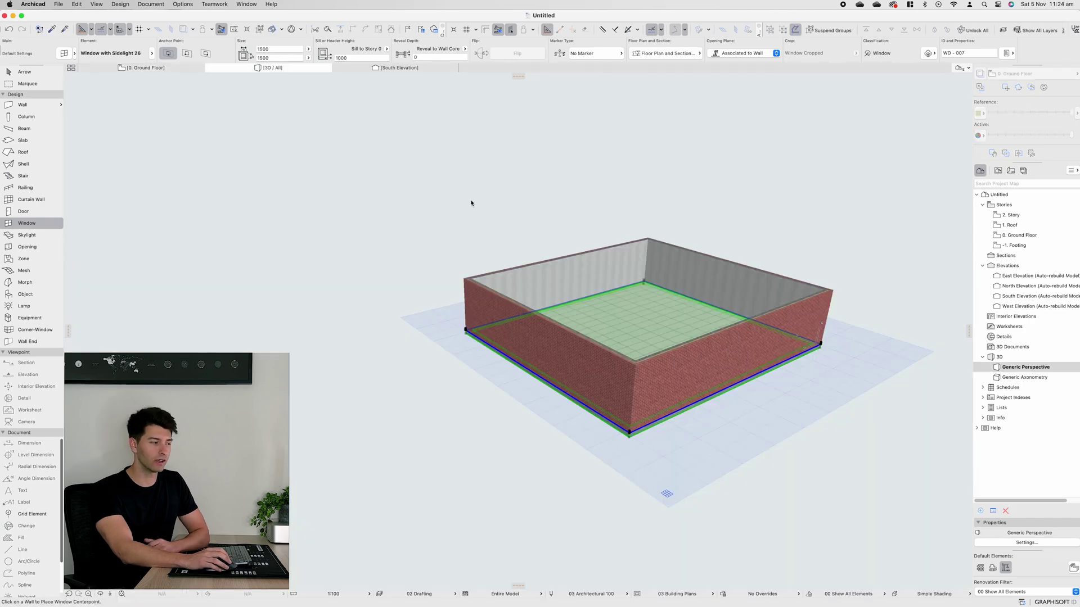
key(Escape)
shift+middle_drag(571, 360, 490, 323)
shift+middle_drag(787, 345, 504, 323)
shift+middle_drag(889, 366, 552, 367)
scroll(683, 343, down, 3)
middle_drag(723, 354, 784, 324)
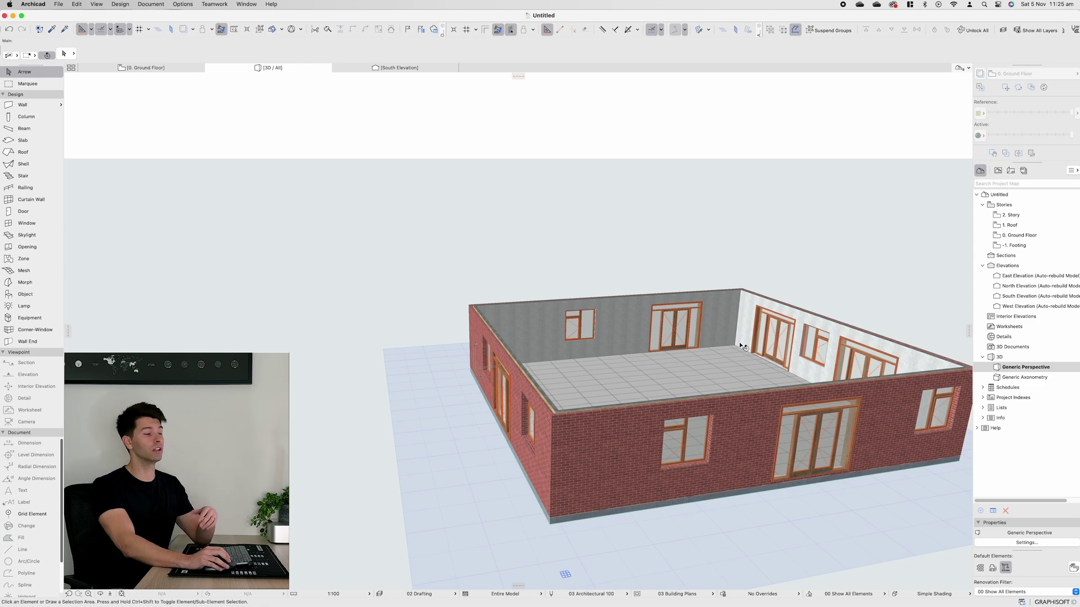
Select the sidelight window beside the double door in the brick wall and open its selection settings
scroll(511, 376, up, 3)
shift+middle_drag(740, 370, 535, 386)
scroll(486, 388, up, 2)
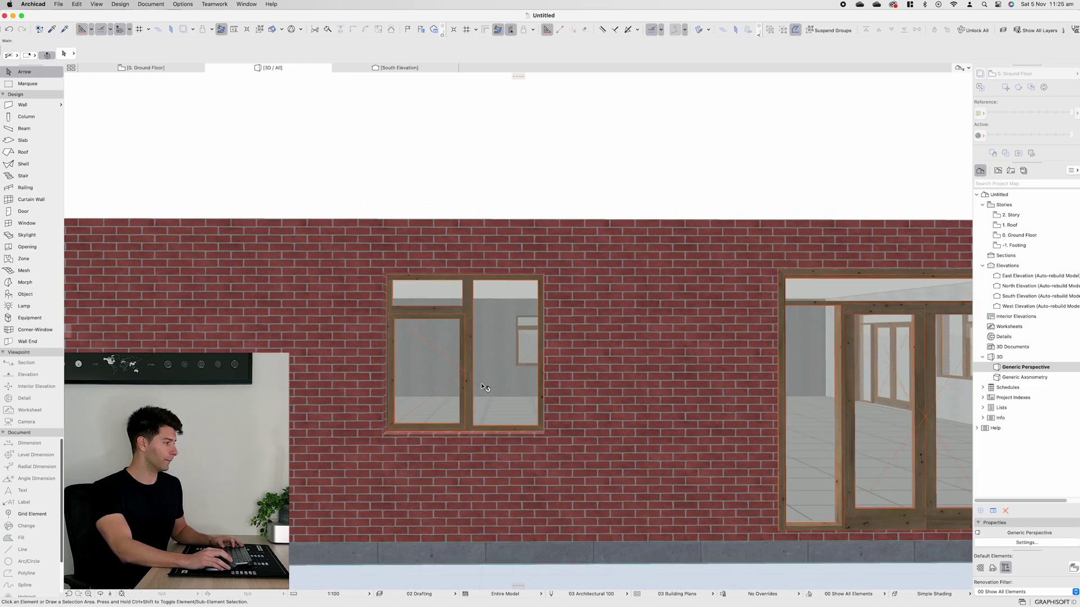
click(487, 358)
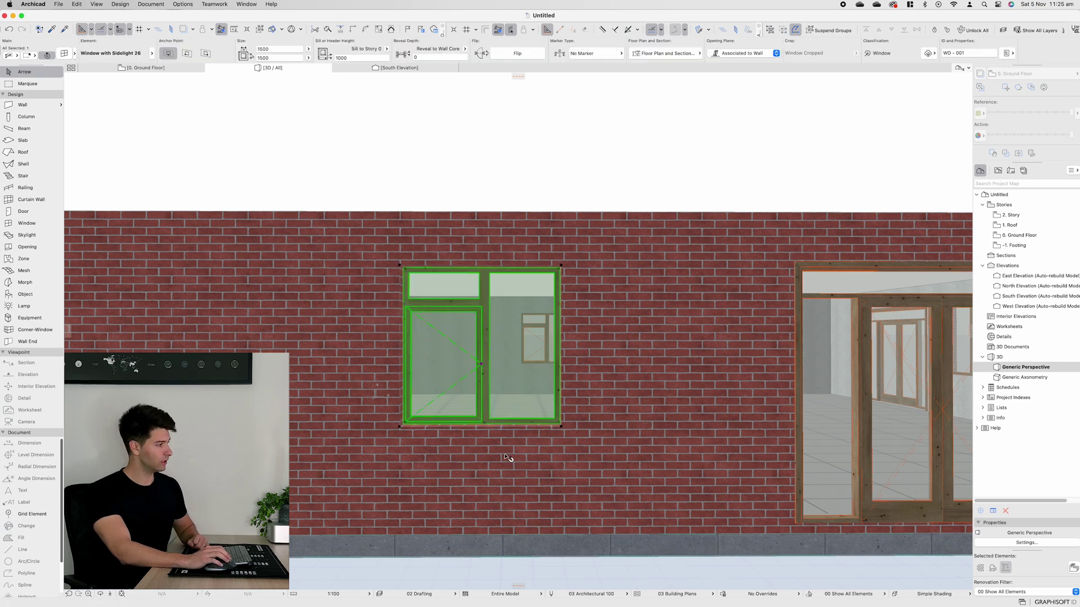
key(super+t)
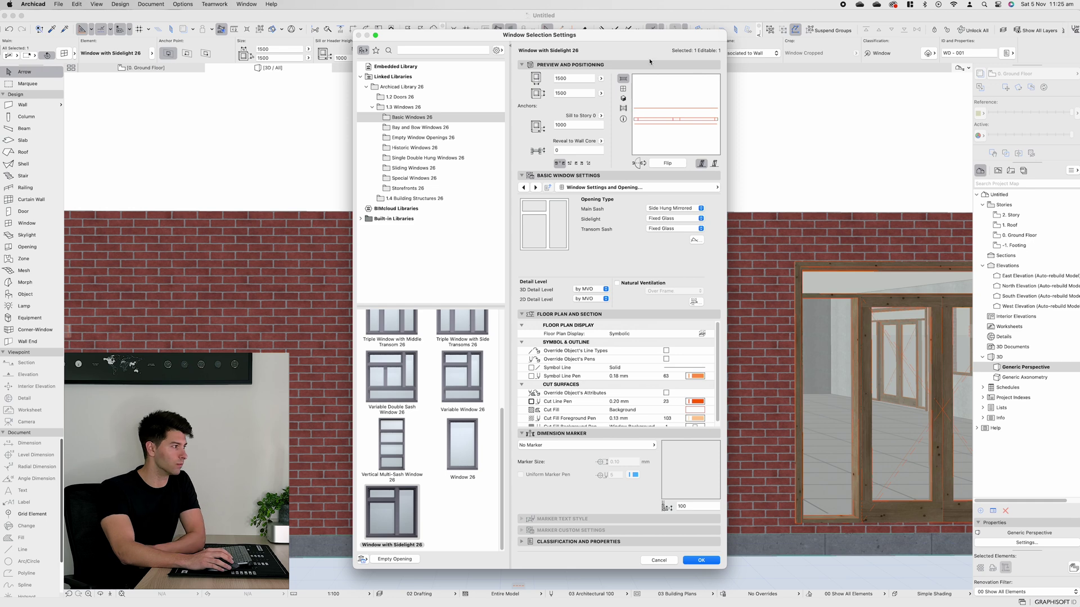
Compare the window's plan, elevation, 3D and picture previews, finishing on the 3D preview
click(623, 88)
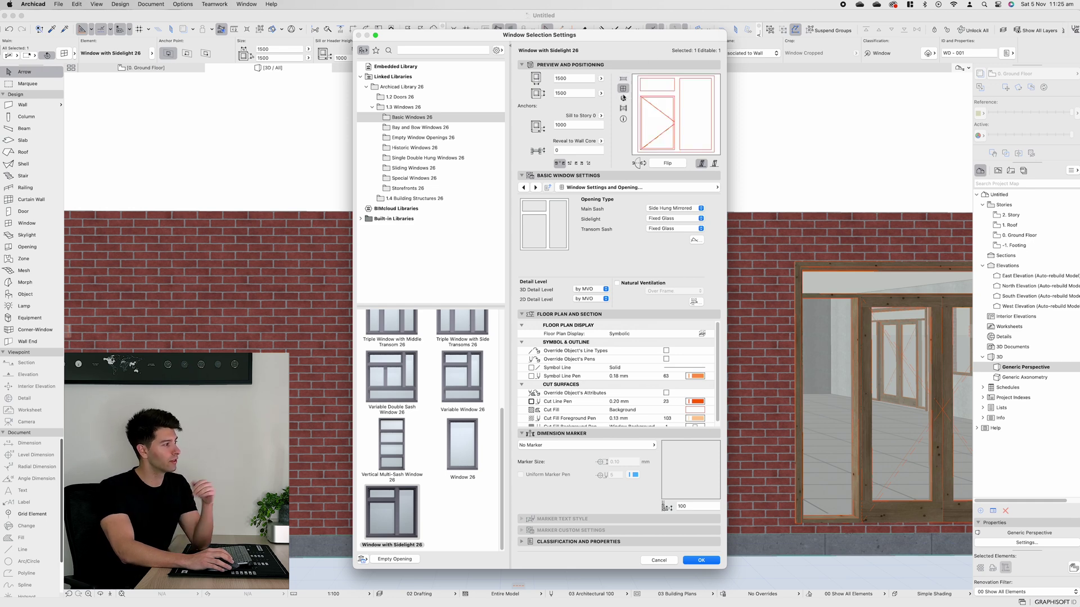
click(623, 98)
click(623, 107)
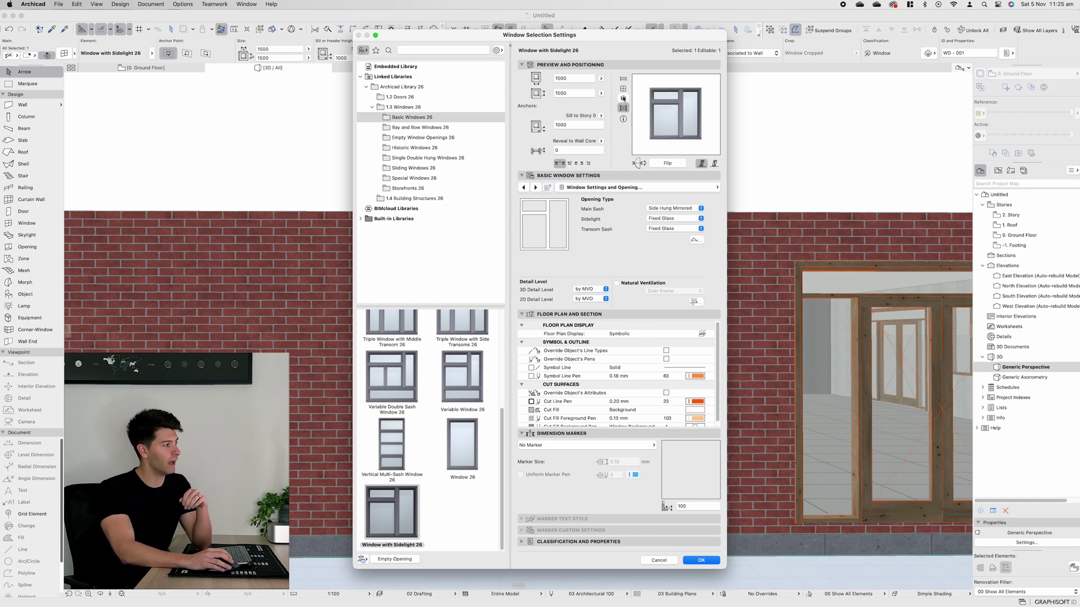
click(623, 98)
click(623, 78)
click(623, 98)
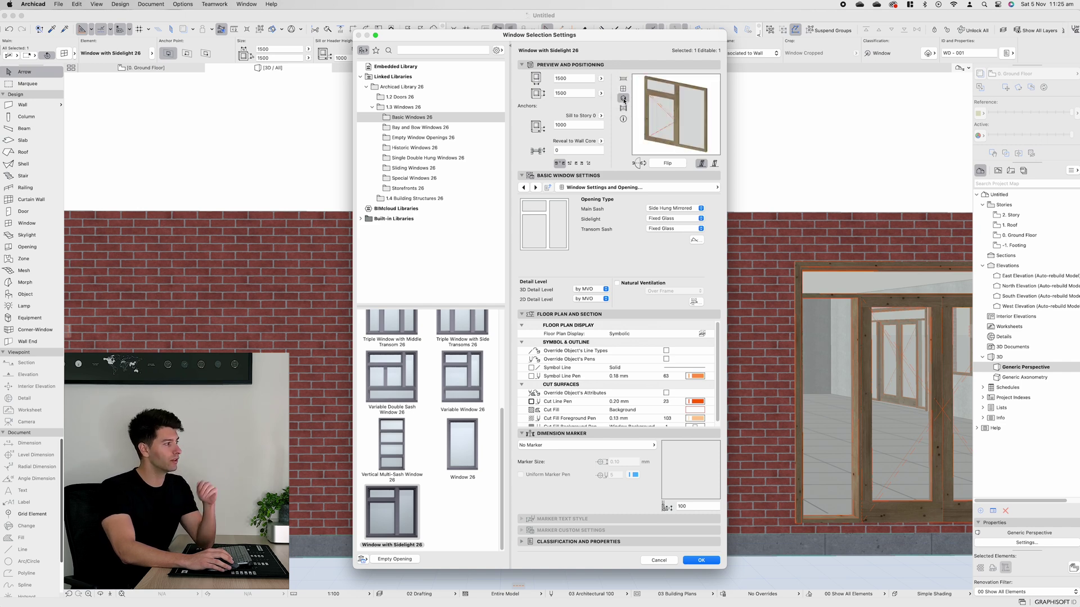
Set the window's main sash opening type to Bottom Hung and its sidelight to Tilt-Turn
click(681, 209)
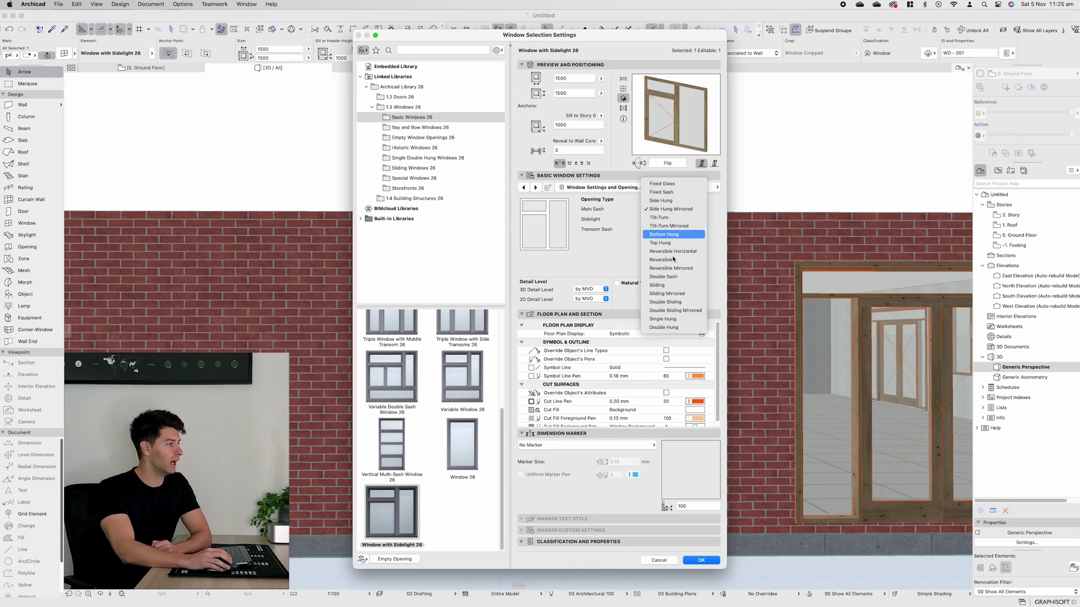
click(666, 234)
click(667, 220)
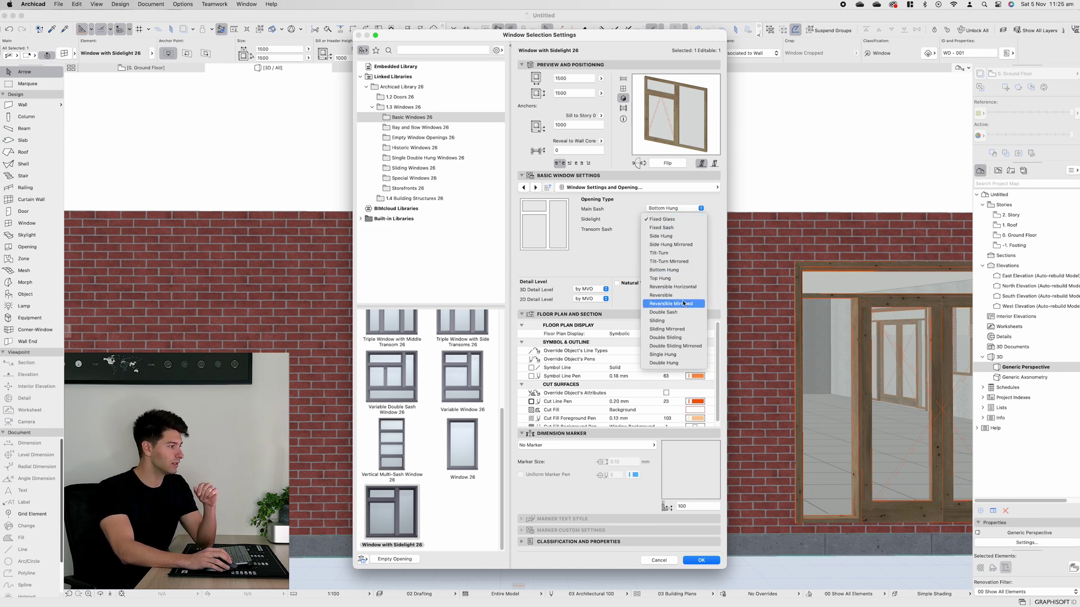
click(675, 253)
In the window's model attributes, set the outside and inside frame surfaces to Metal - Steel
click(632, 188)
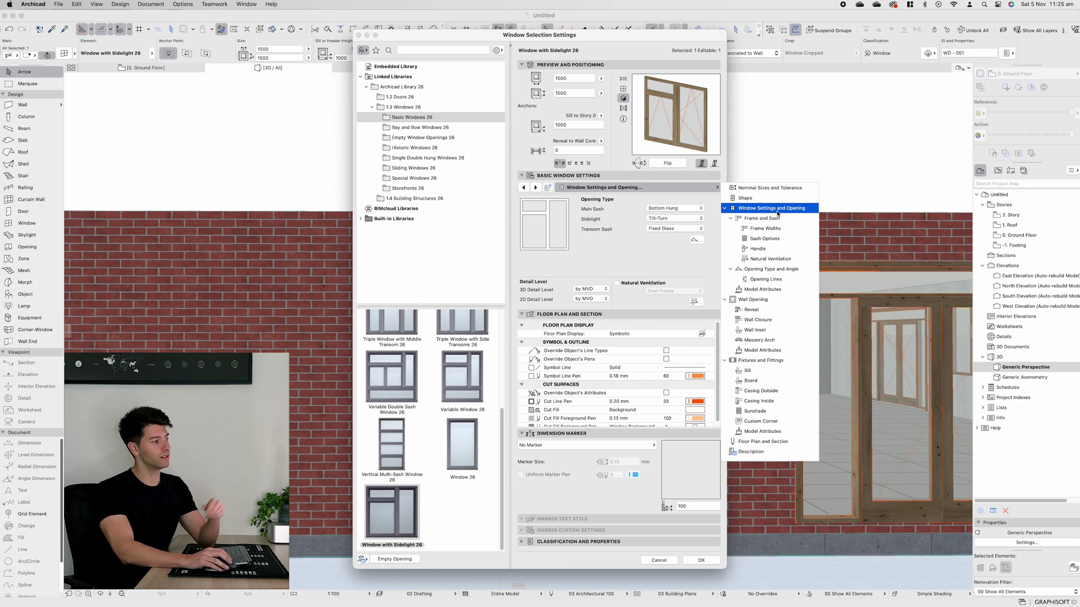
click(772, 291)
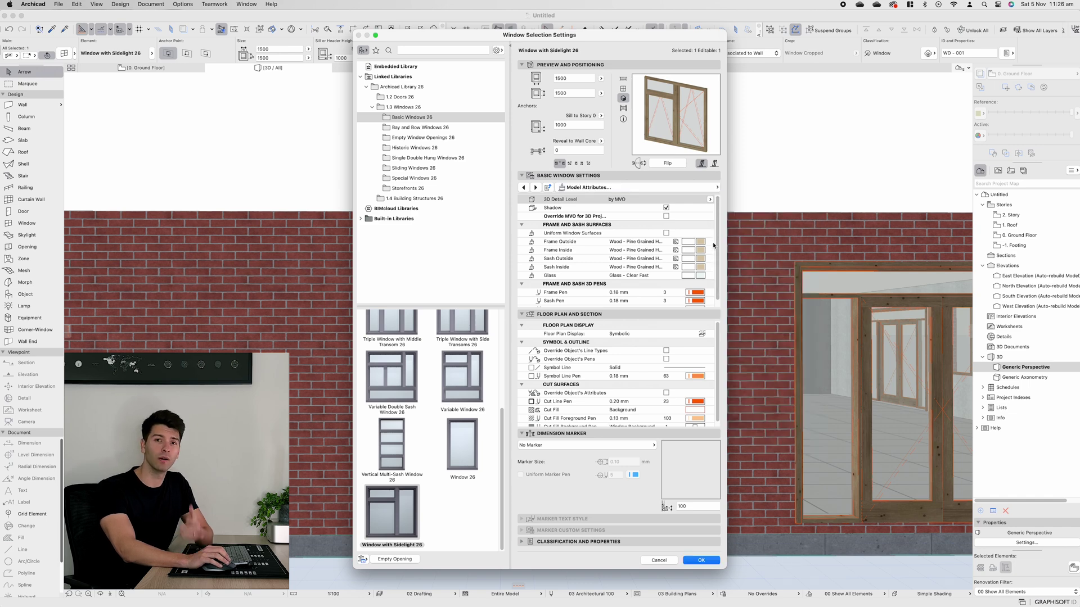
click(711, 243)
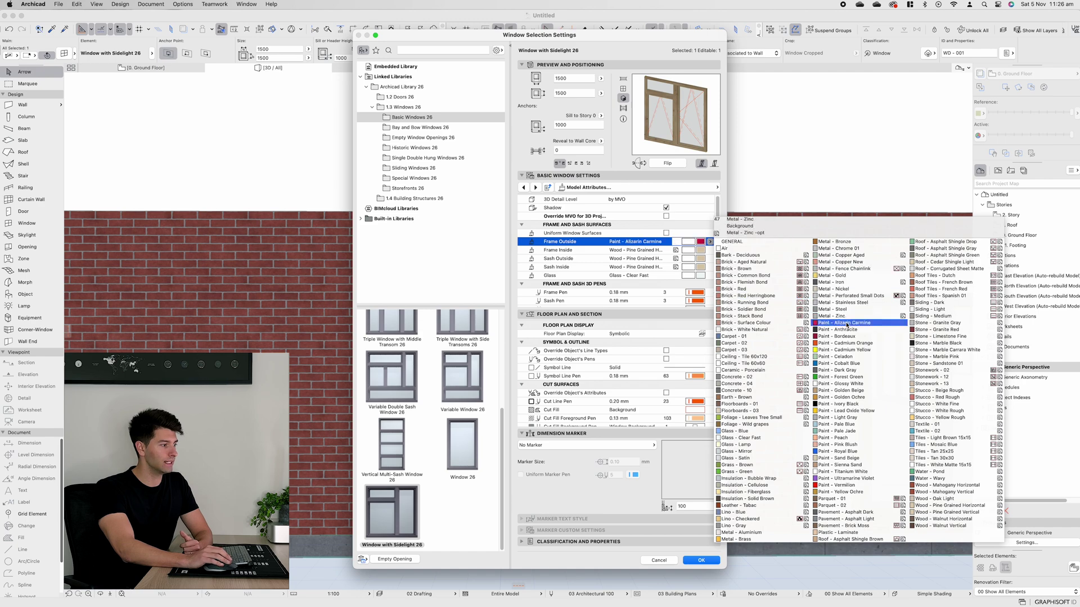
click(850, 309)
click(711, 249)
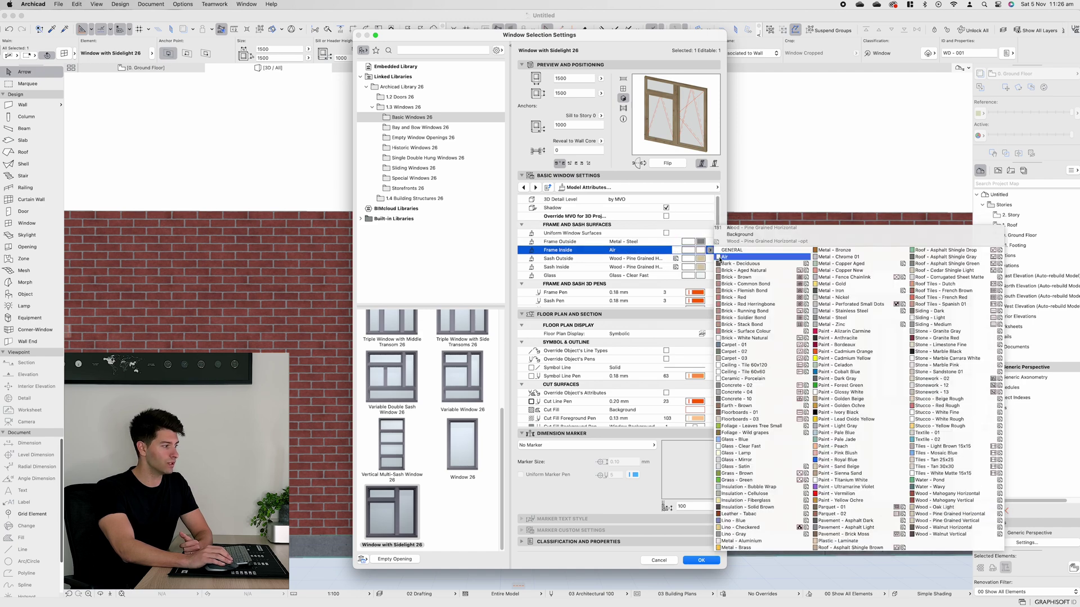
click(850, 318)
Set the window's outside and inside sash surfaces to Metal - Steel and apply the window settings
click(711, 258)
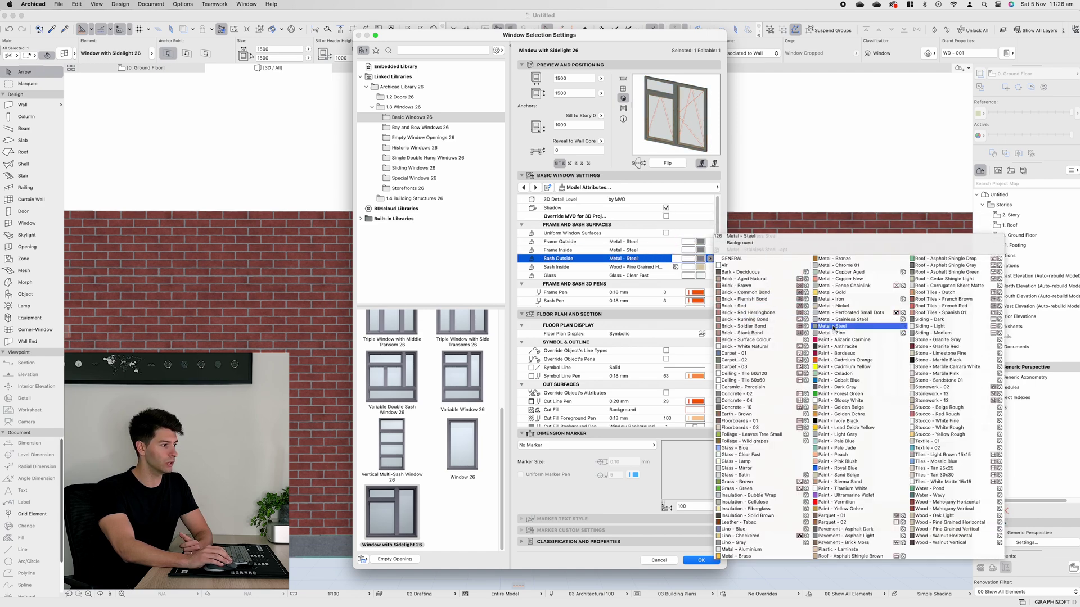
click(843, 328)
click(711, 266)
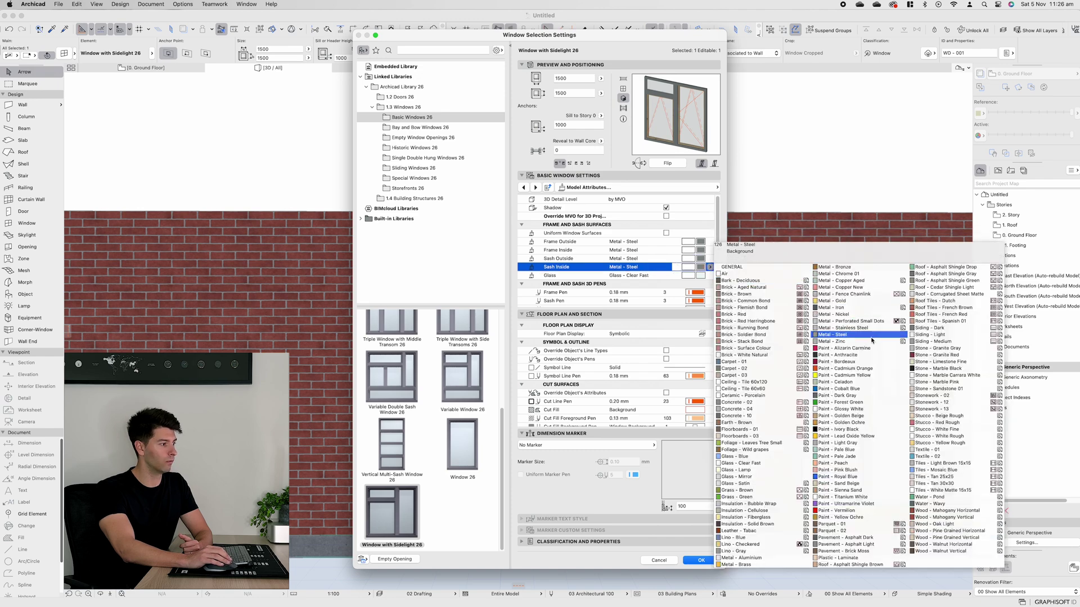
click(838, 335)
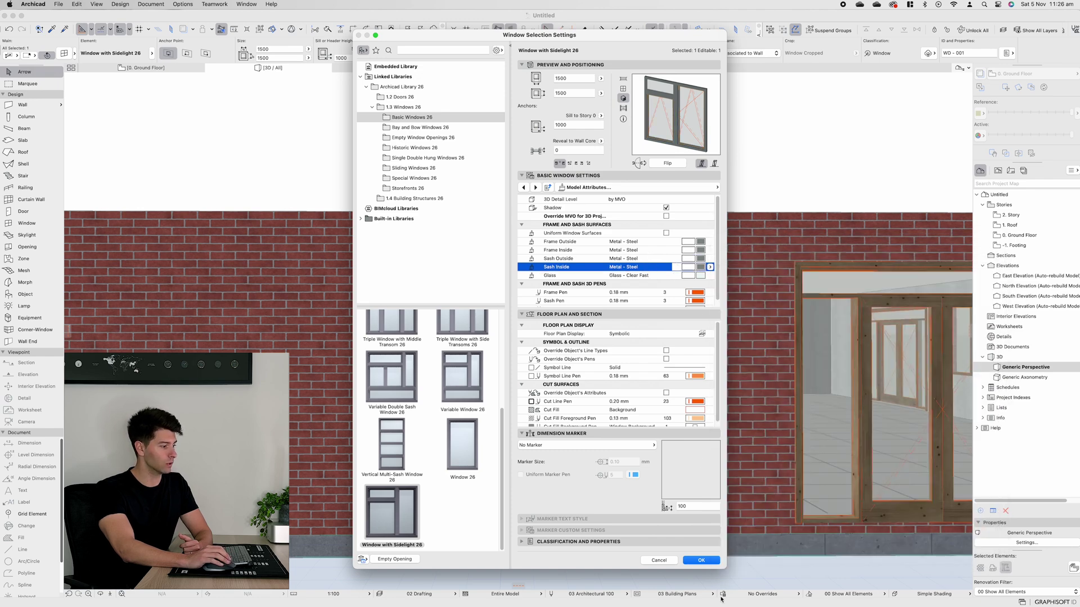
click(702, 560)
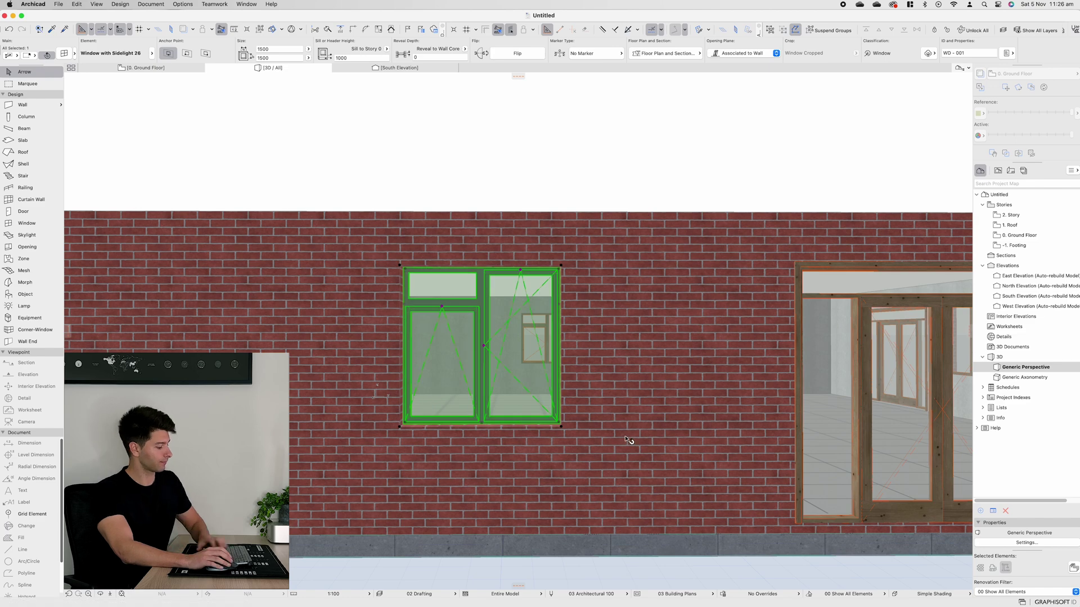
Examine the steel-framed window and the rest of the brick facade in 3D from wider and higher viewpoints
shift+middle_drag(572, 429, 661, 420)
scroll(481, 328, down, 3)
shift+middle_drag(481, 327, 411, 332)
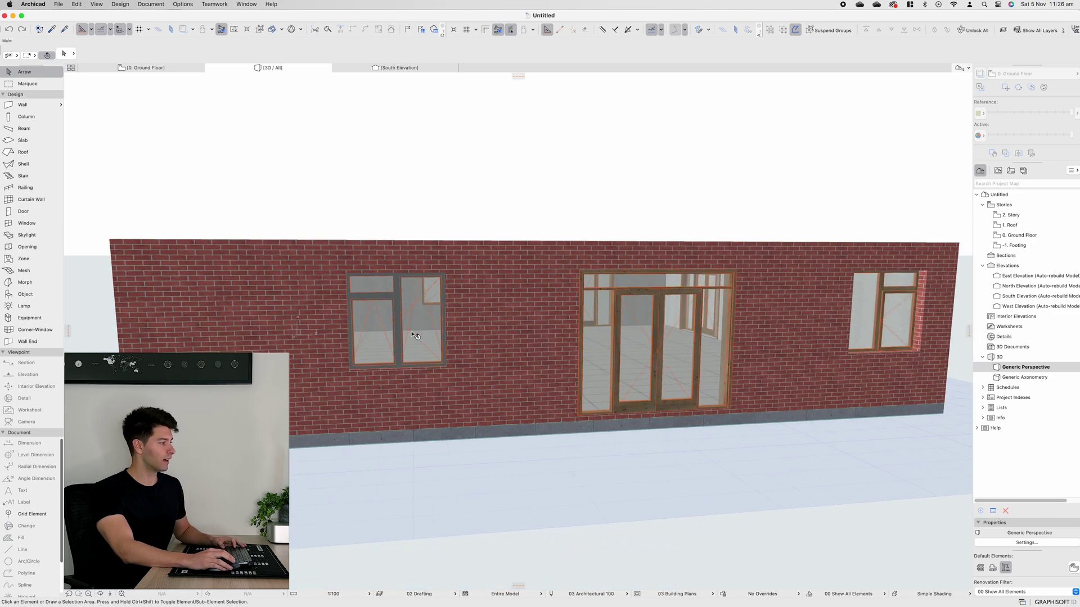
click(392, 300)
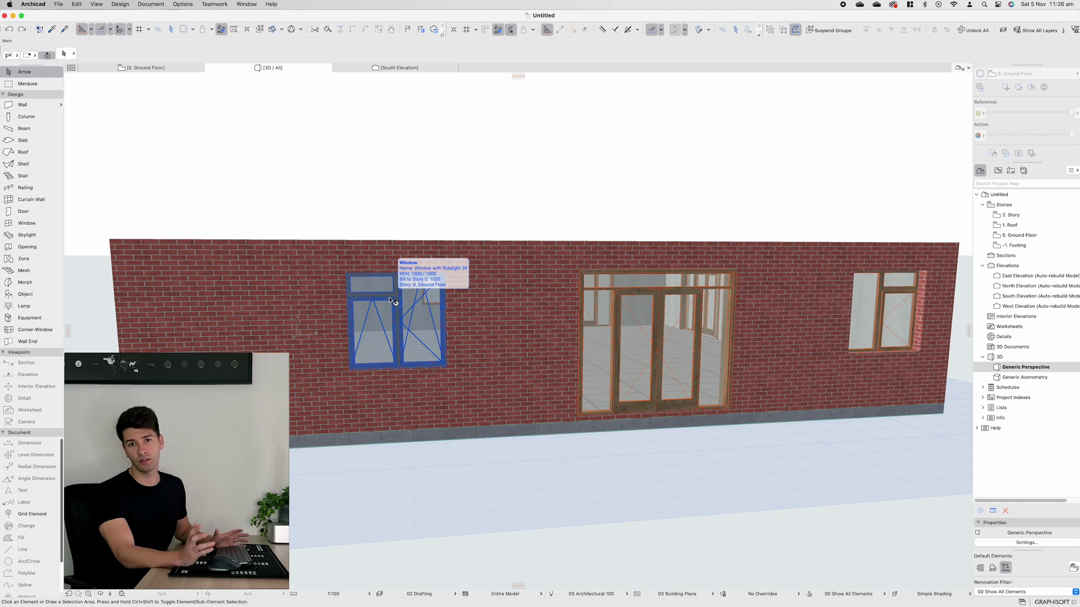
scroll(526, 315, down, 2)
shift+middle_drag(525, 315, 501, 326)
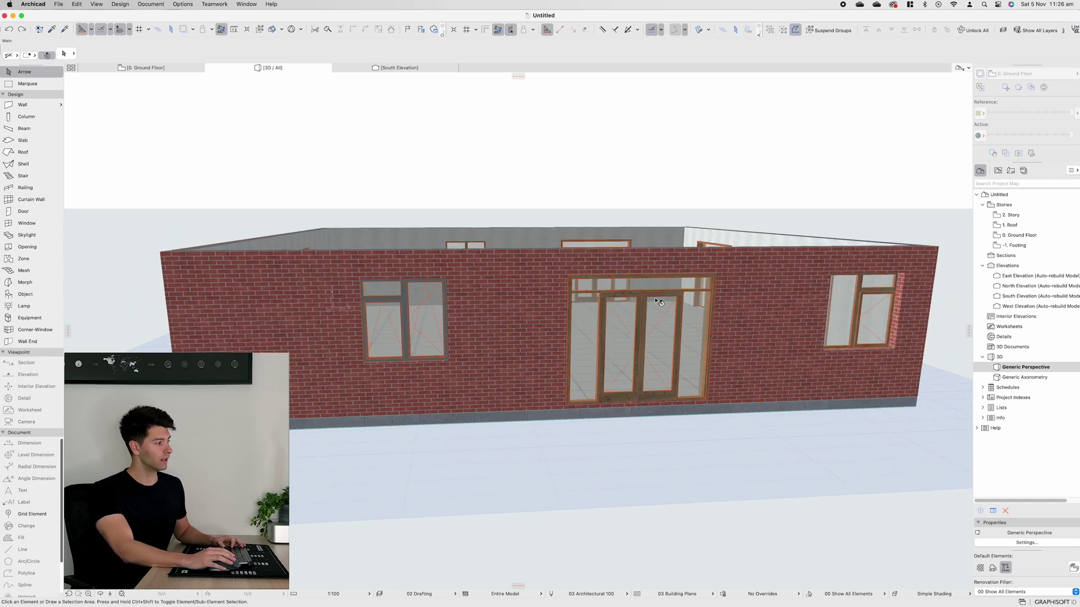
middle_drag(733, 305, 695, 331)
click(807, 327)
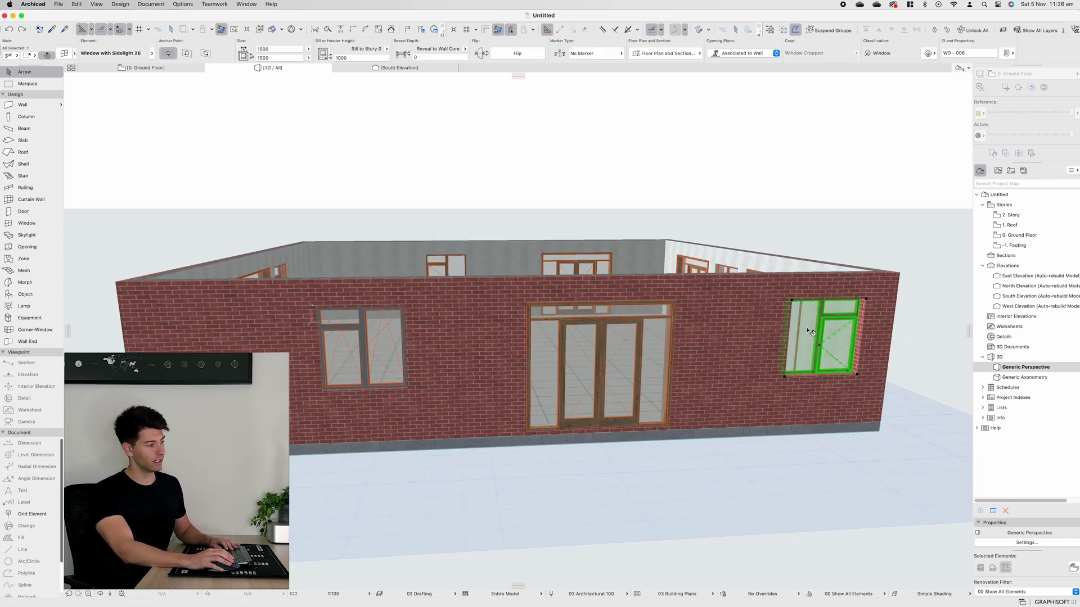
key(super+t)
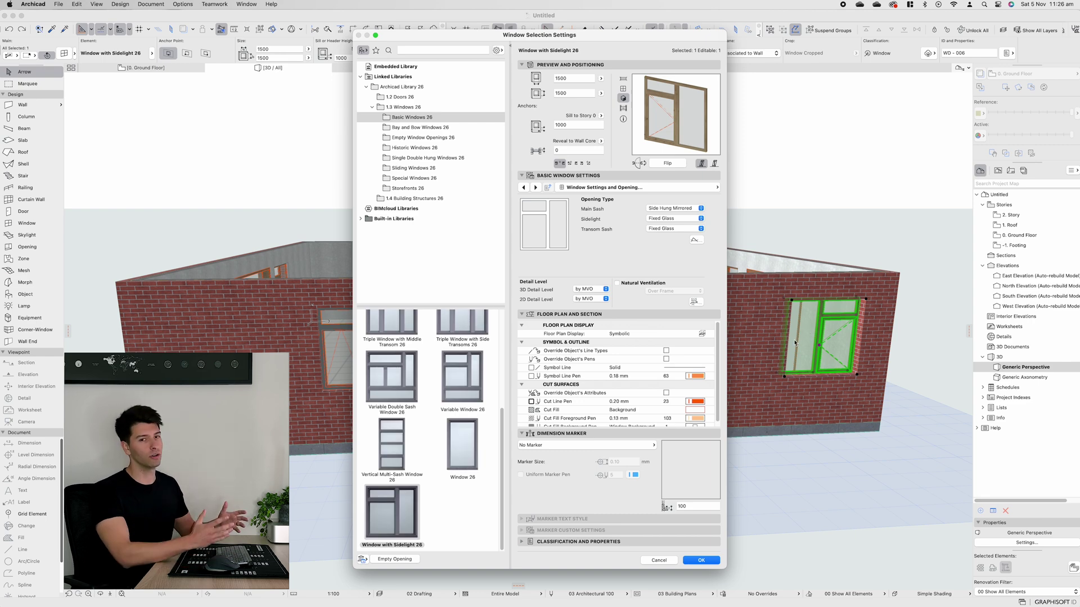
key(Escape)
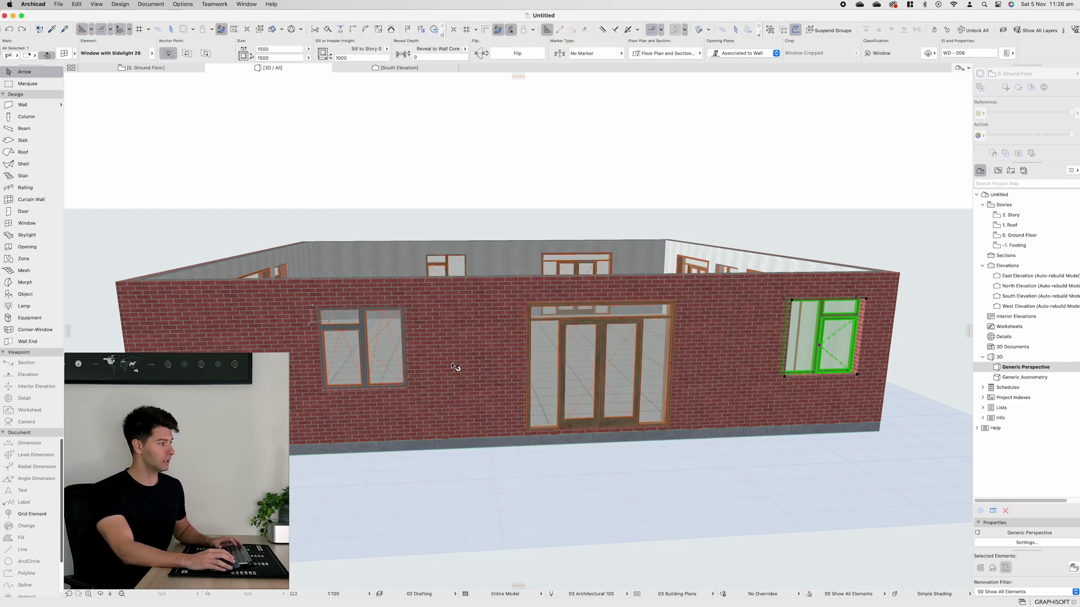
key(Escape)
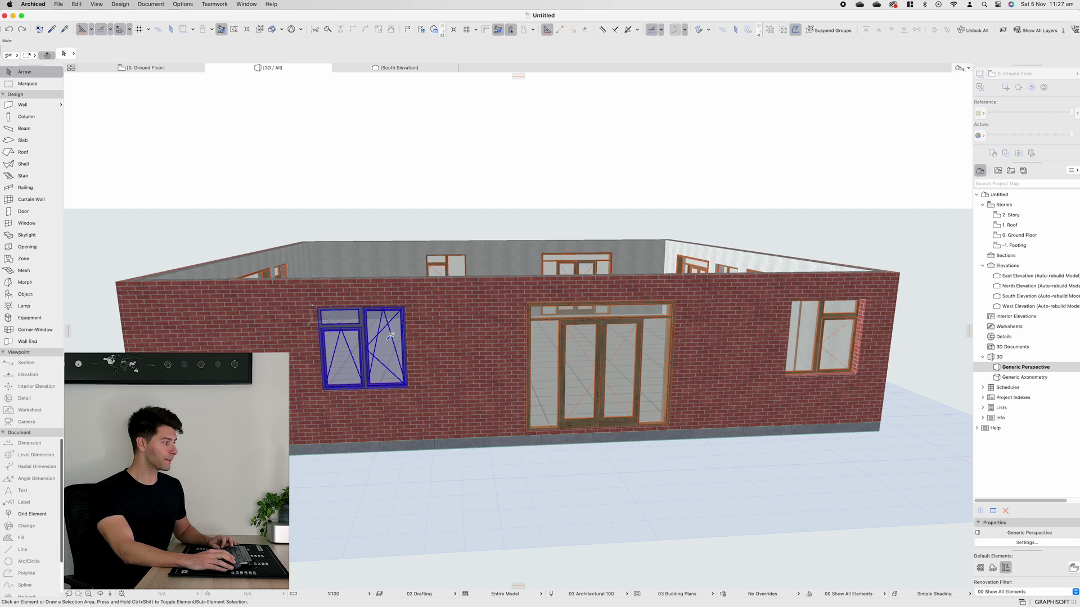
Pick up the steel-framed window's settings and transfer them to the timber window on the other side of the double door
alt+click(391, 336)
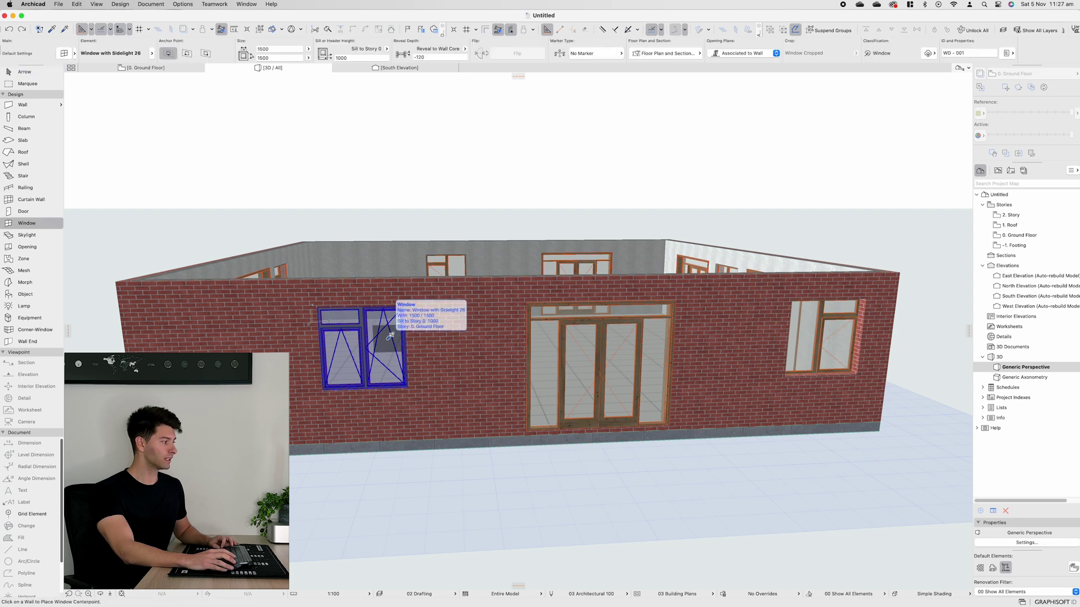
alt+super+click(830, 324)
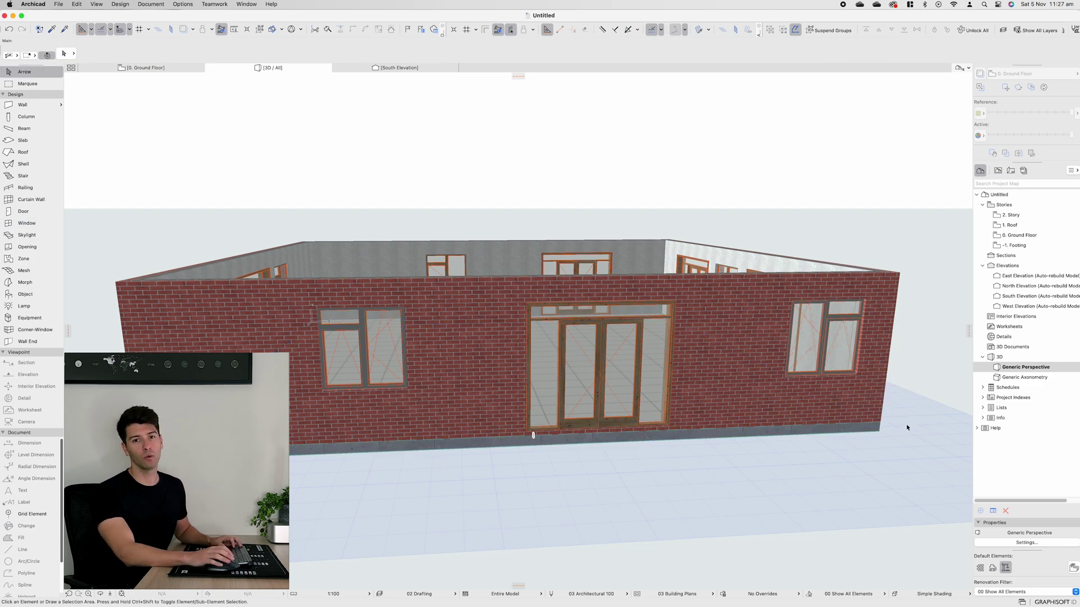
scroll(861, 358, up, 5)
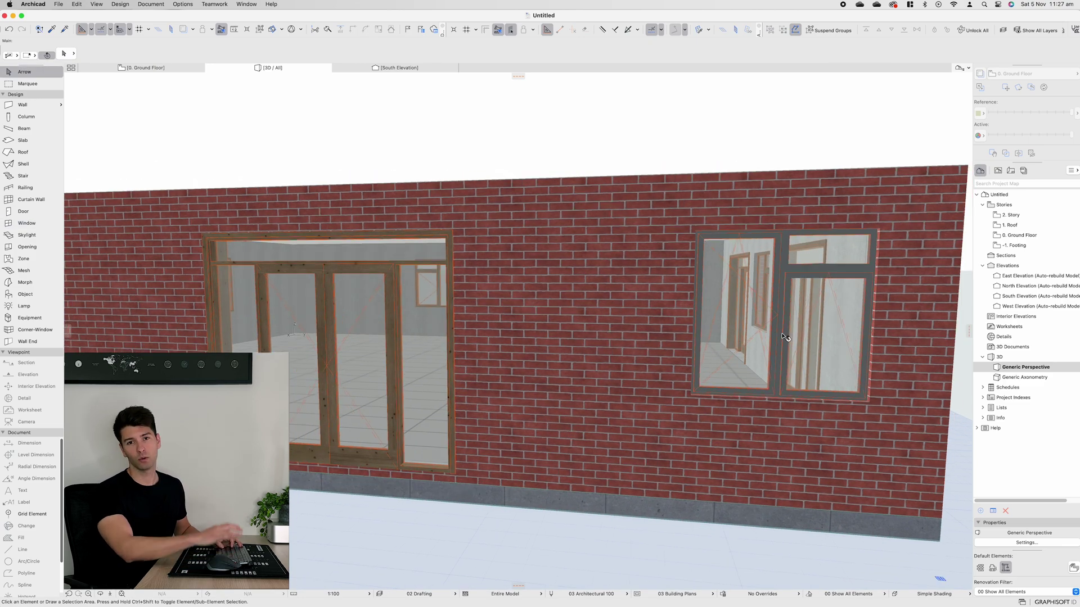
click(785, 337)
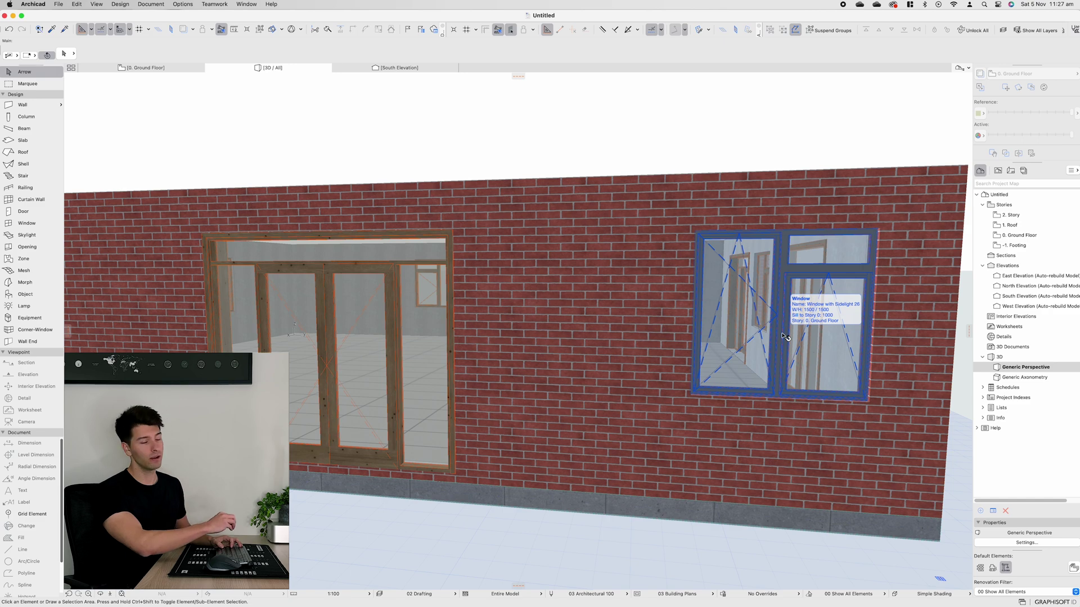
scroll(785, 338, down, 10)
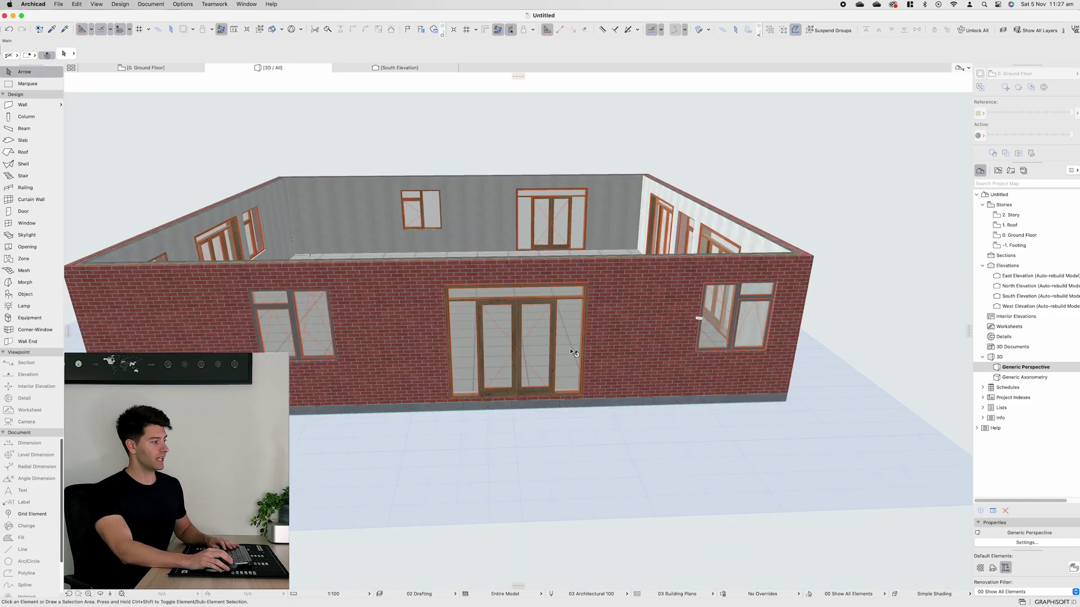
Change the door leaf of the front wall's double door to the French Leaf style and deselect the door
click(573, 353)
double_click(573, 353)
click(557, 232)
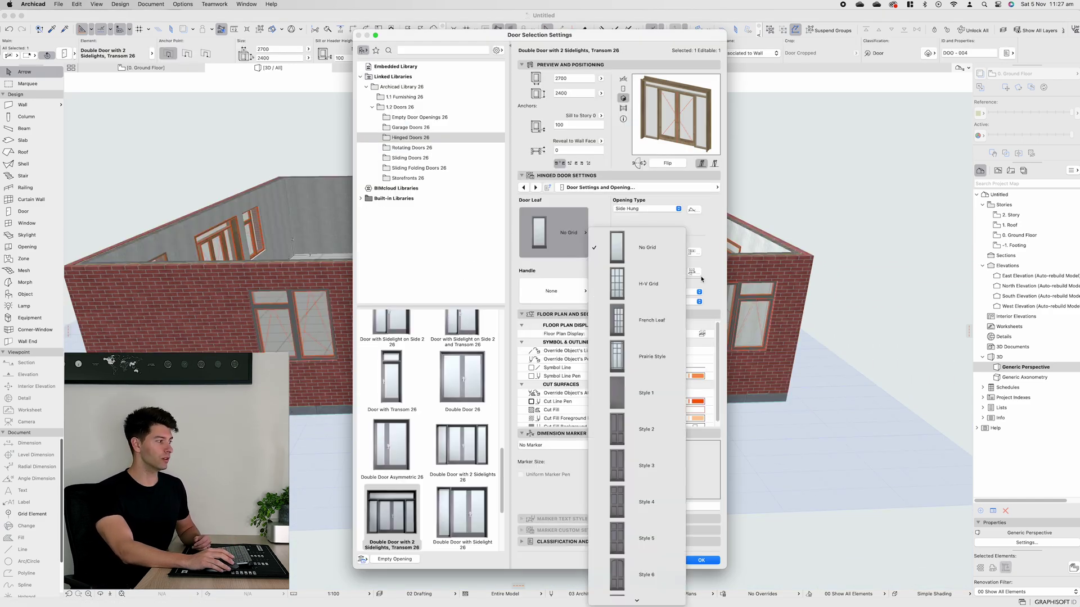
click(657, 309)
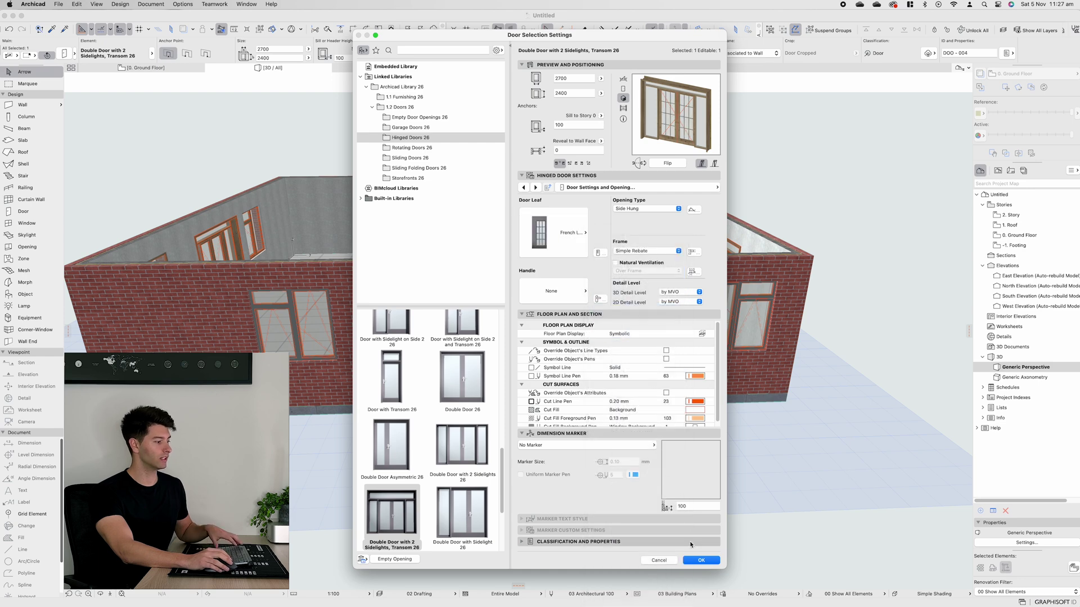
click(693, 560)
key(Escape)
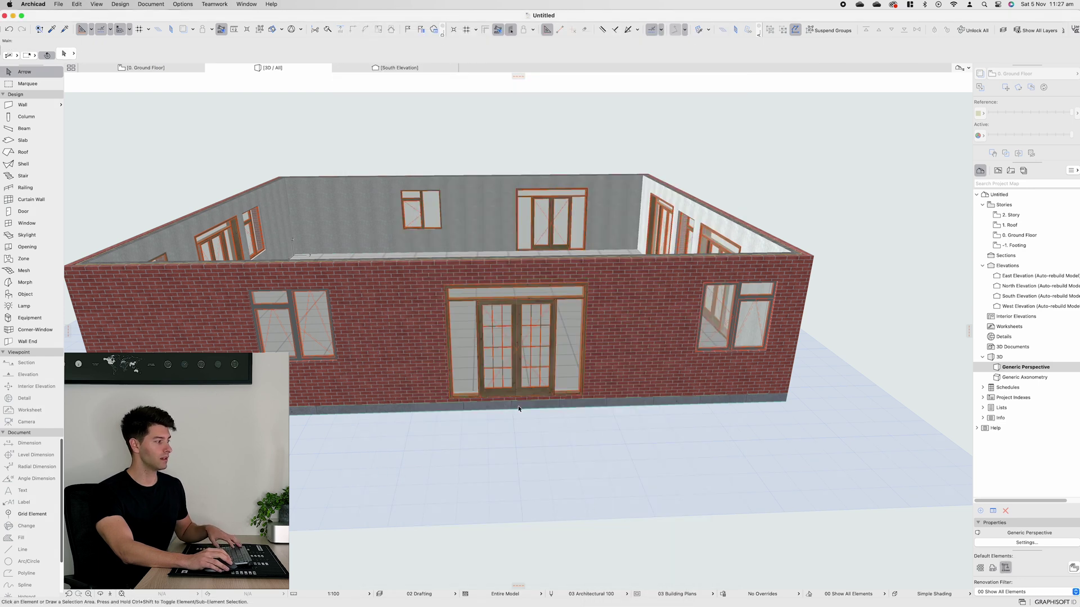
Pick up the French Leaf double door's settings and transfer them to the other double doors around the building
alt+click(530, 364)
alt+super+click(556, 233)
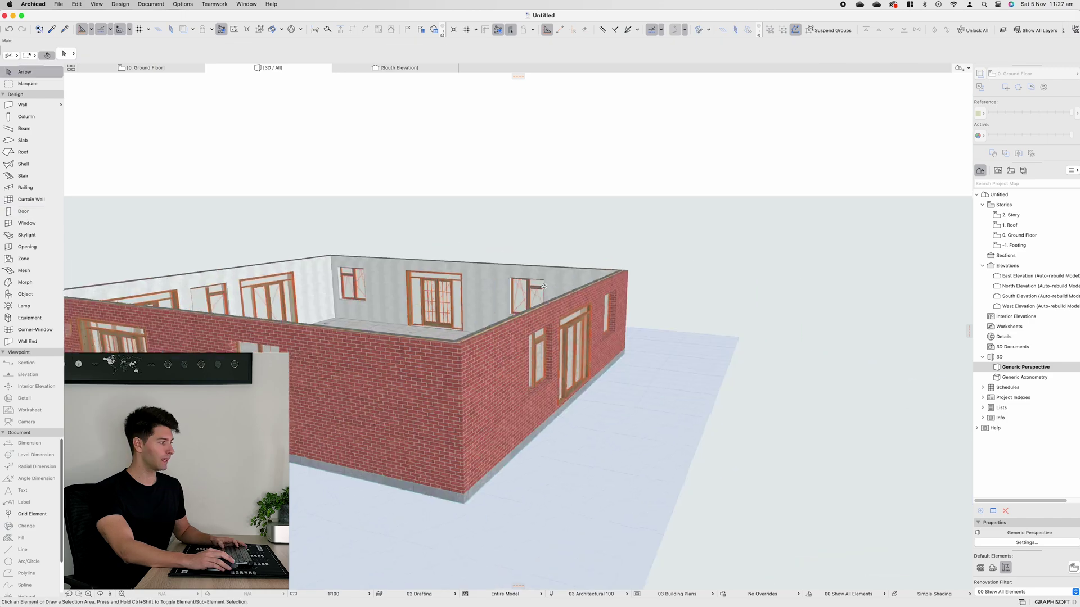
shift+middle_drag(305, 313, 710, 322)
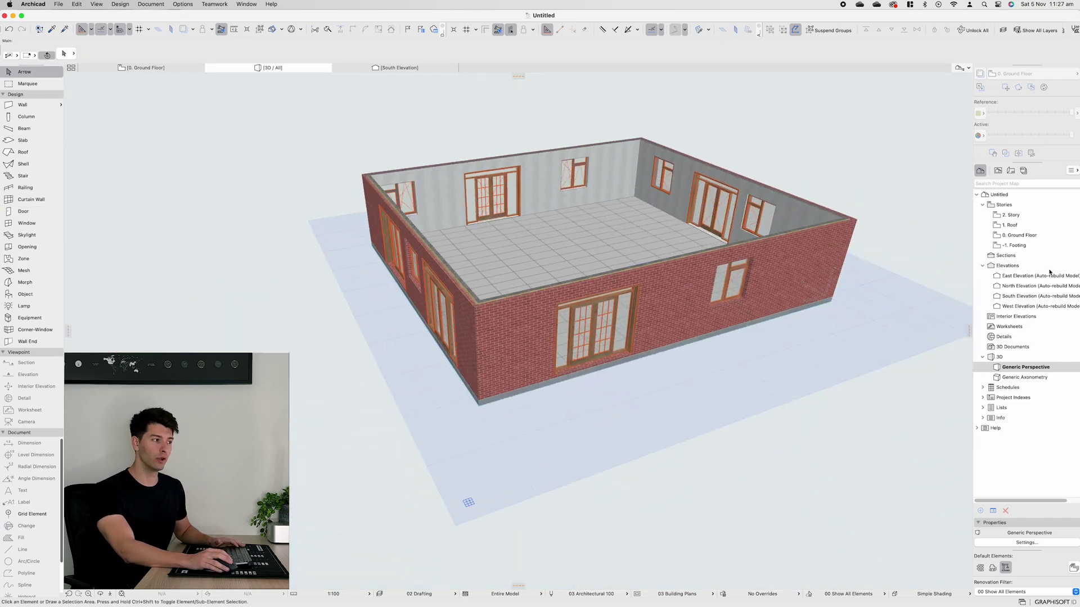
Open the 1. Roof story plan and show the Ground Floor as its trace reference
double_click(1021, 227)
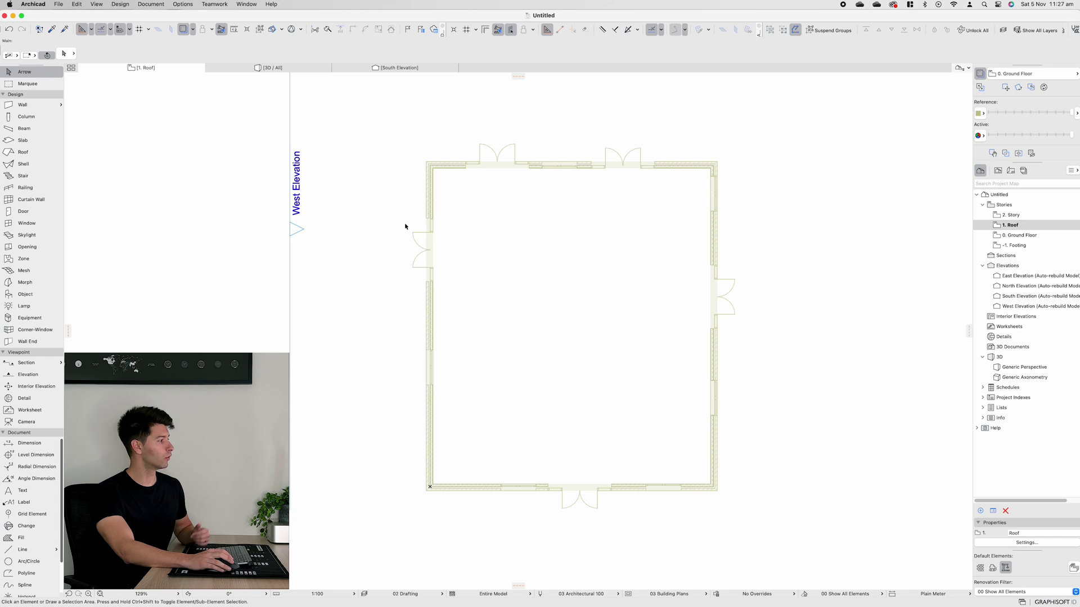
right_click(1017, 236)
click(1004, 289)
middle_drag(740, 307, 689, 305)
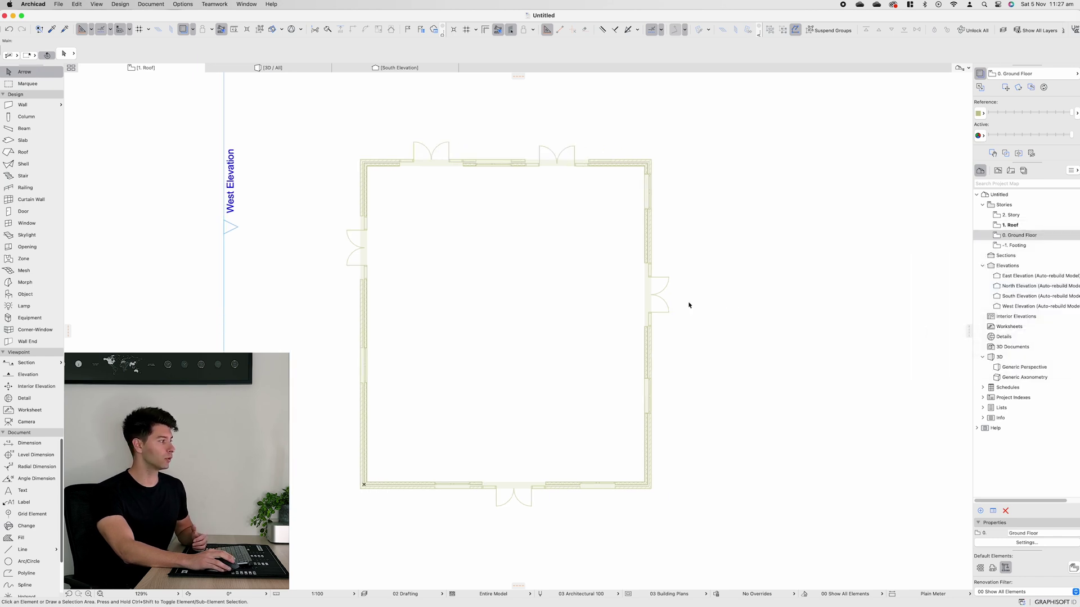
Create a multi-plane rectangular roof with 25° pitch and 0 pivot height between opposite outer corners of the traced walls
click(23, 152)
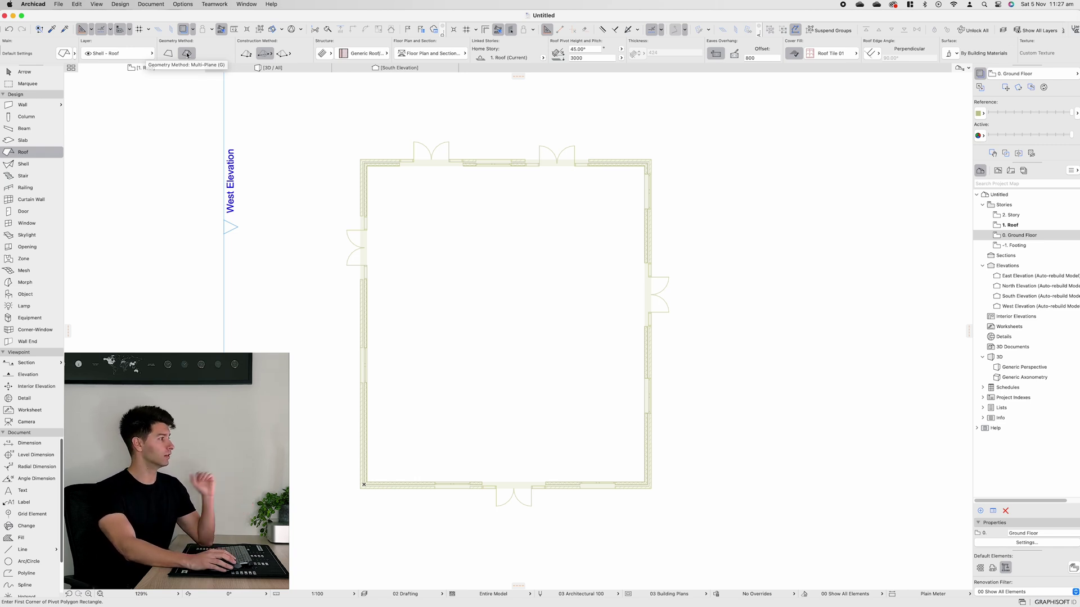
click(585, 49)
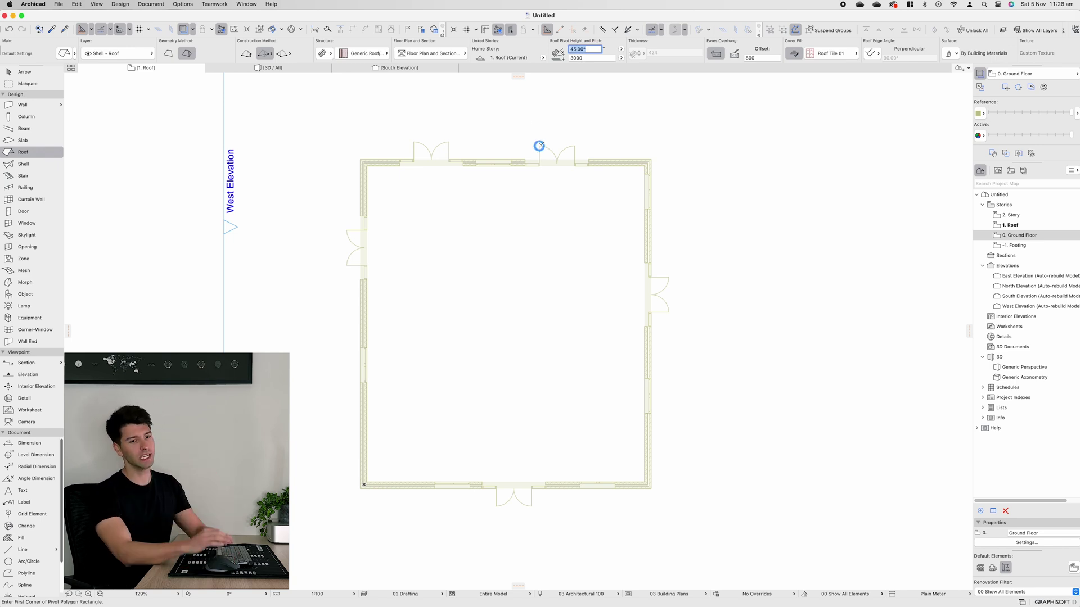
text(25)
click(591, 58)
text(0)
key(Tab)
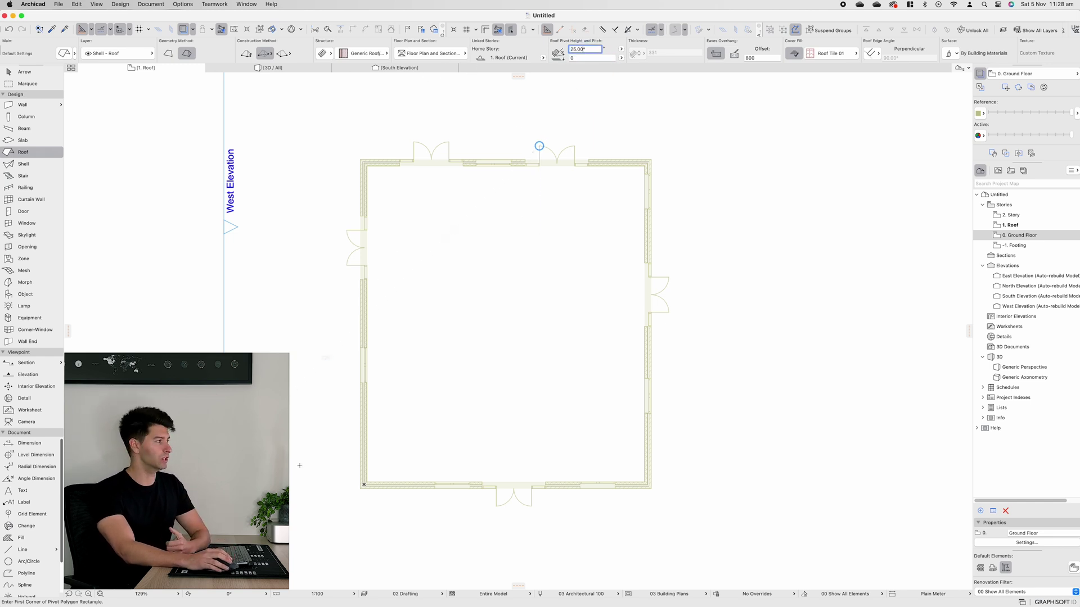
click(363, 485)
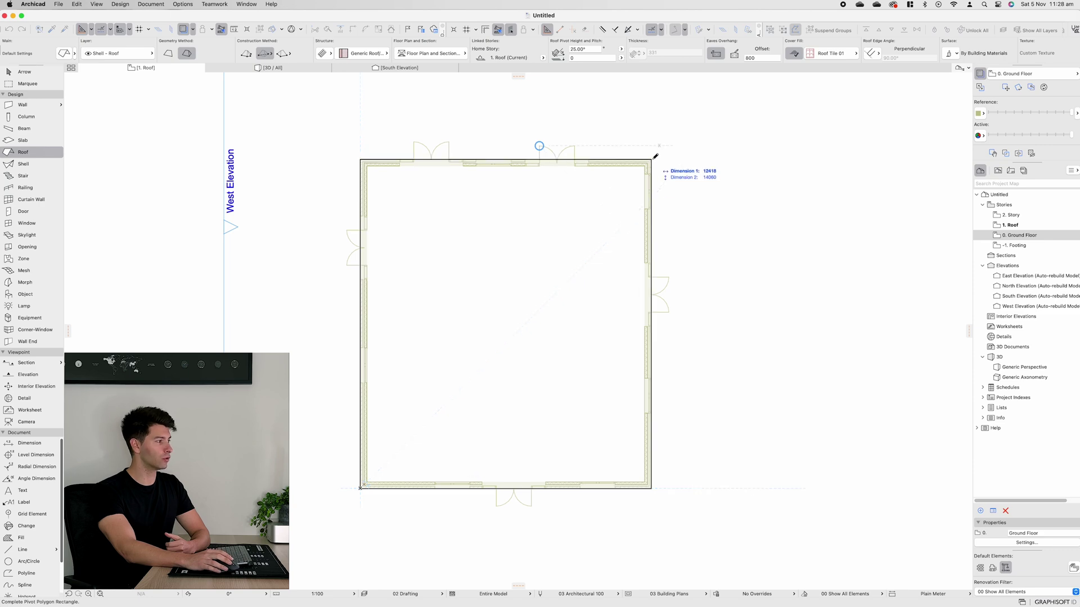
click(653, 161)
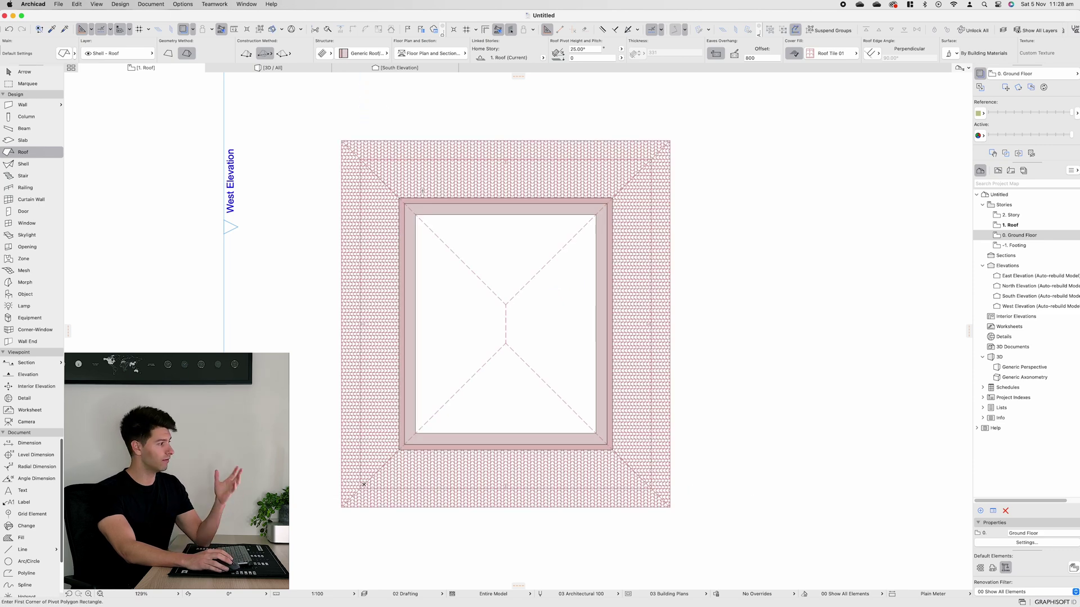
Examine the roof over the building in the 3D view from several angles and return to the Ground Floor plan
click(297, 69)
shift+middle_drag(494, 380, 760, 317)
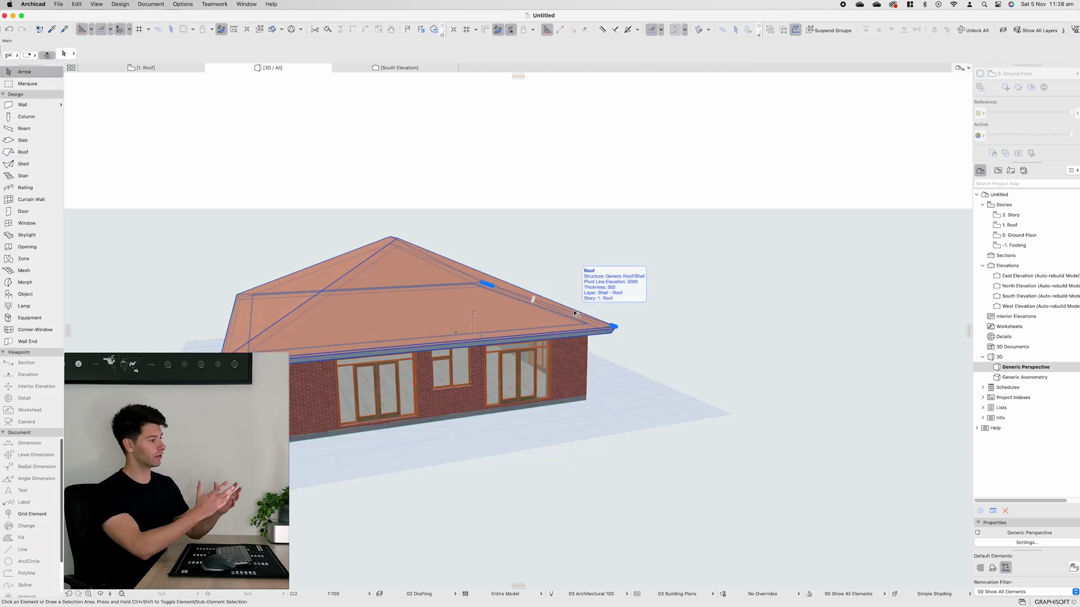
key(Escape)
scroll(521, 277, up, 5)
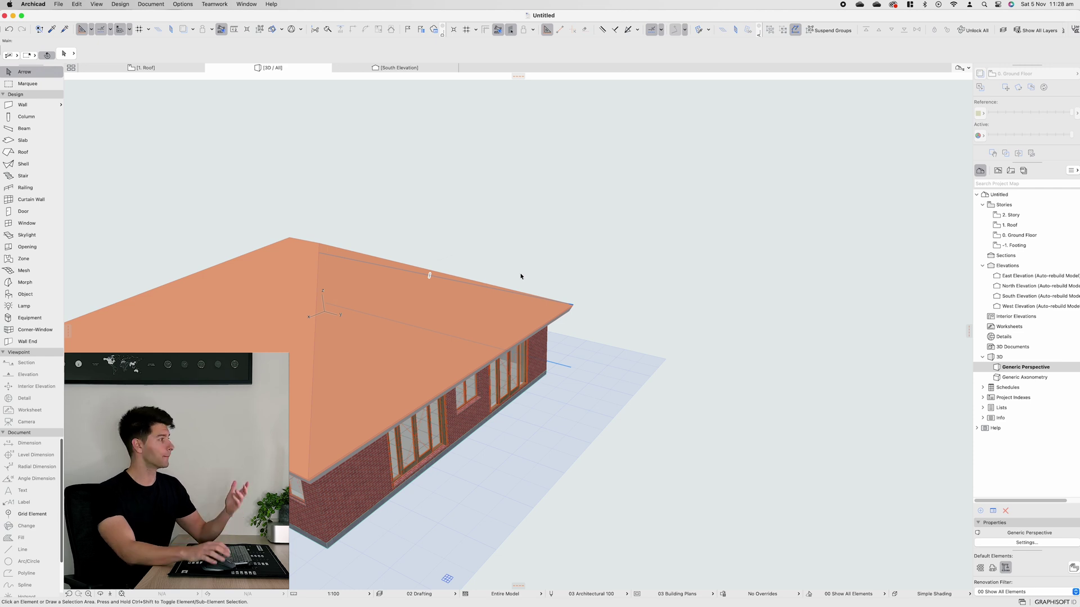
double_click(1036, 236)
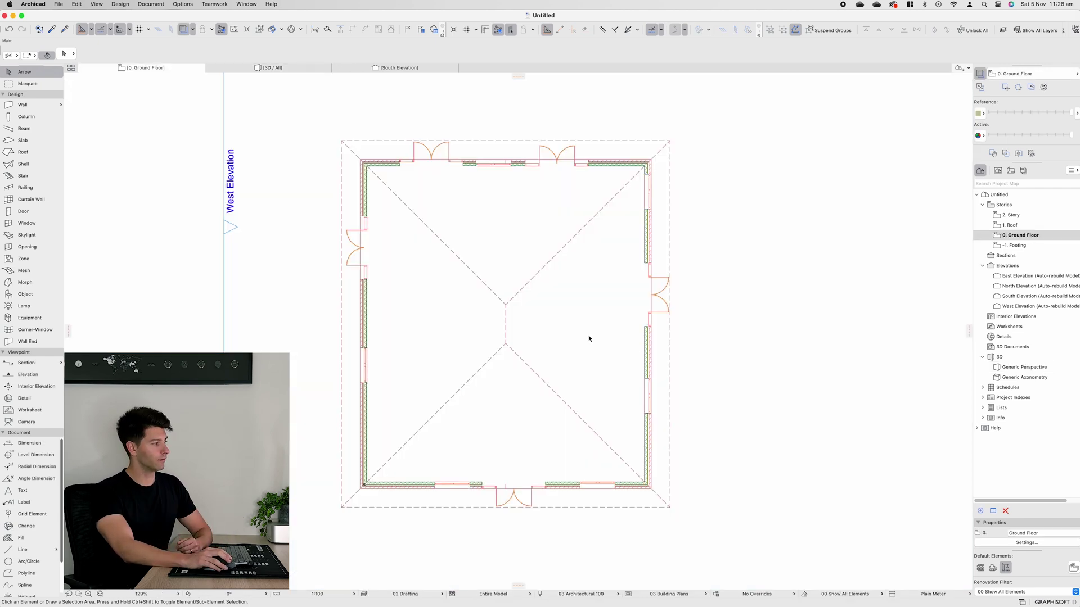
Move the North, South, East and West elevation markers closer to the building on the Ground Floor plan
scroll(522, 332, down, 6)
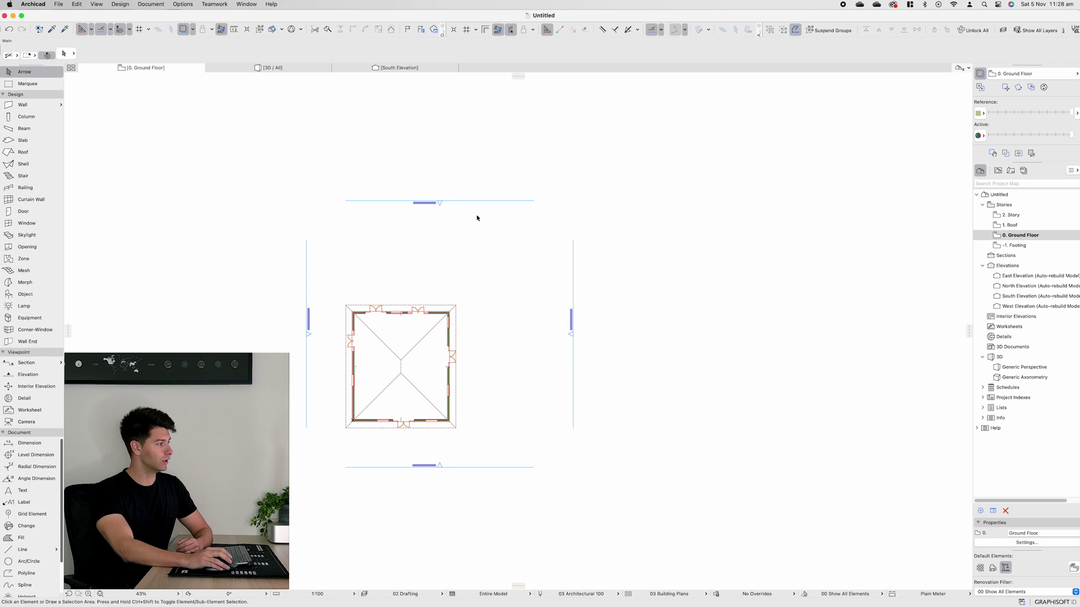
scroll(407, 184, up, 6)
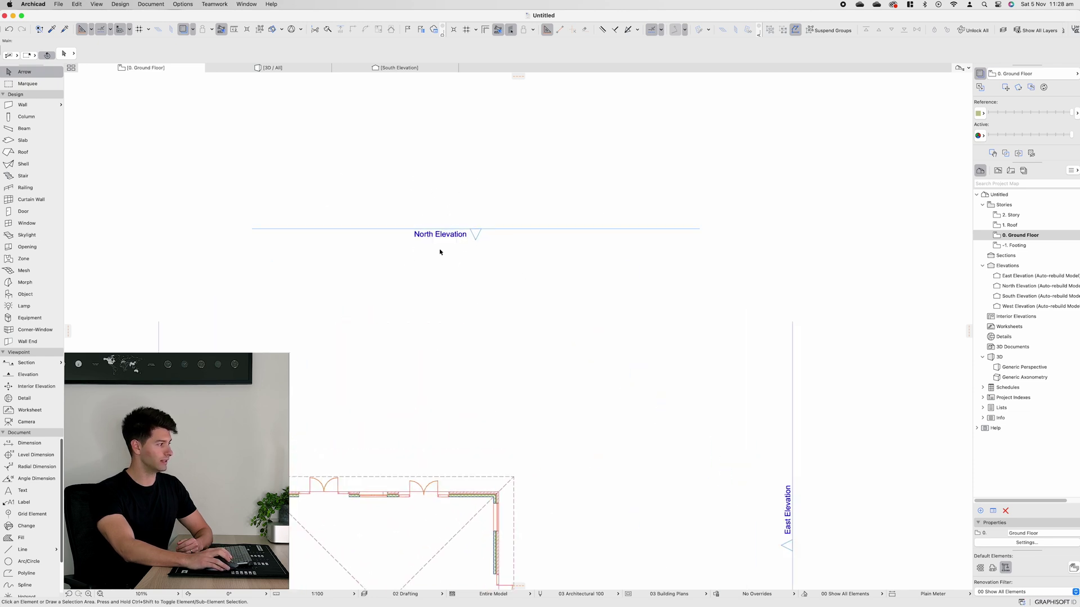
scroll(486, 247, down, 5)
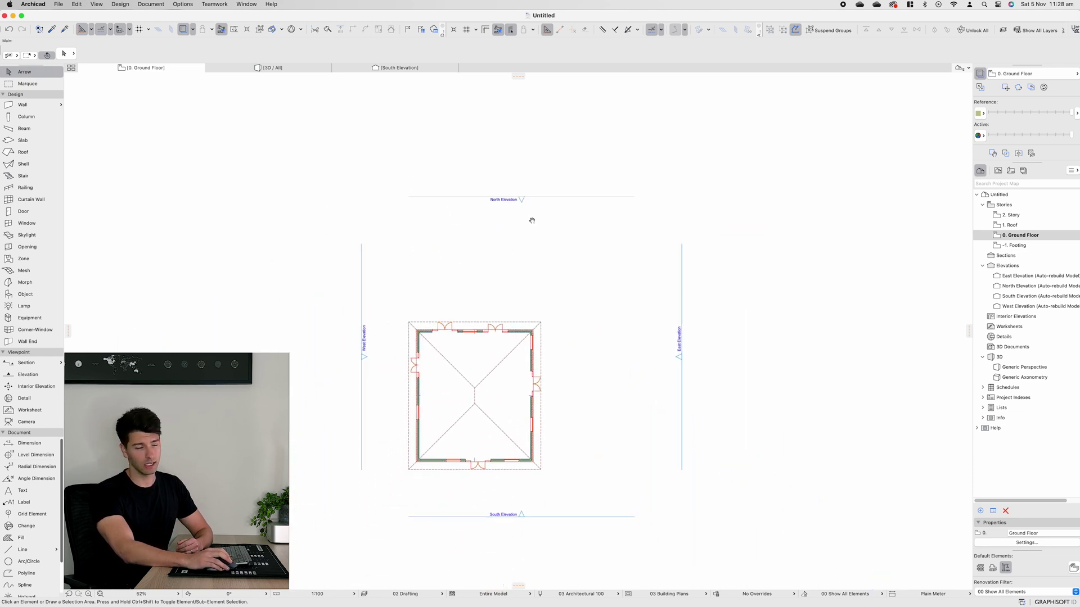
click(547, 155)
mouse_move(548, 155)
mouse_down()
mouse_move(485, 217)
mouse_move(491, 259)
mouse_up()
click(756, 268)
drag(613, 349, 754, 268)
drag(708, 313, 593, 354)
mouse_move(510, 507)
mouse_down()
mouse_move(551, 474)
mouse_move(513, 460)
mouse_move(506, 440)
mouse_up()
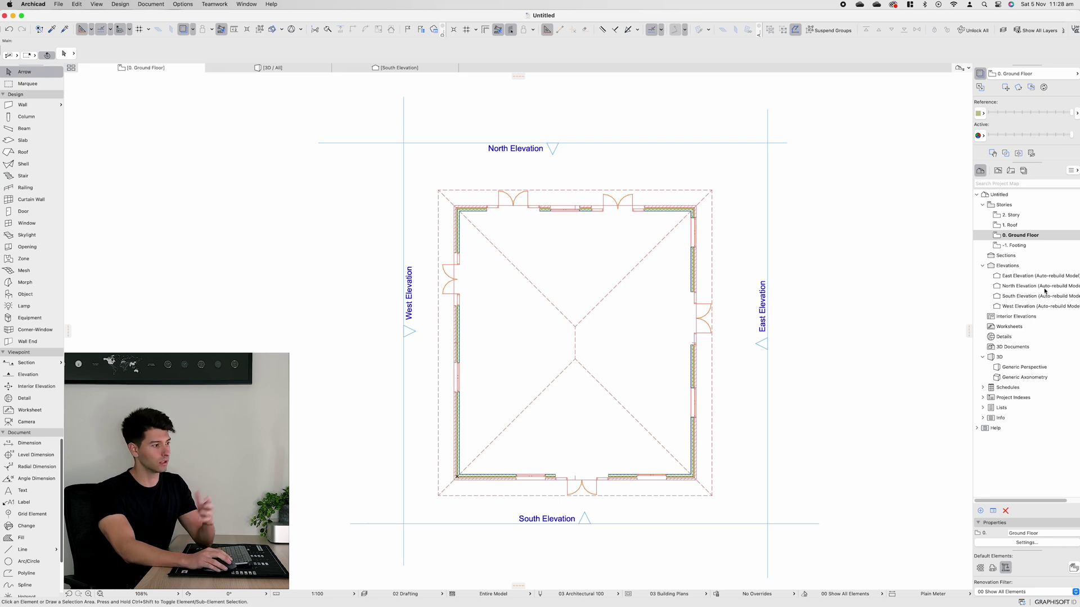
Open the East Elevation and turn off the story level lines for all stories in Story Settings
double_click(1040, 277)
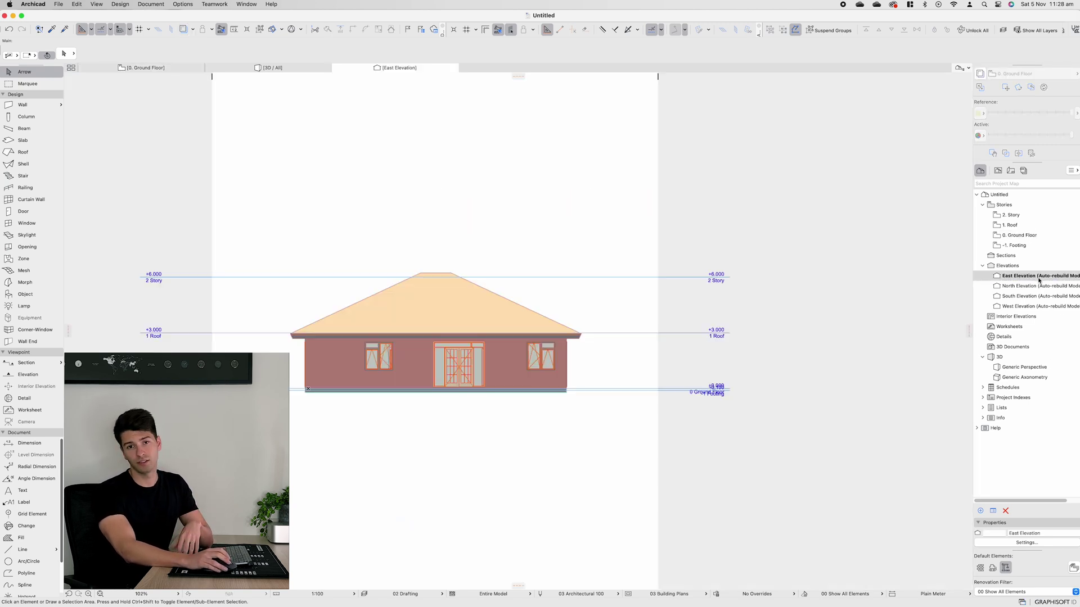
scroll(489, 369, up, 5)
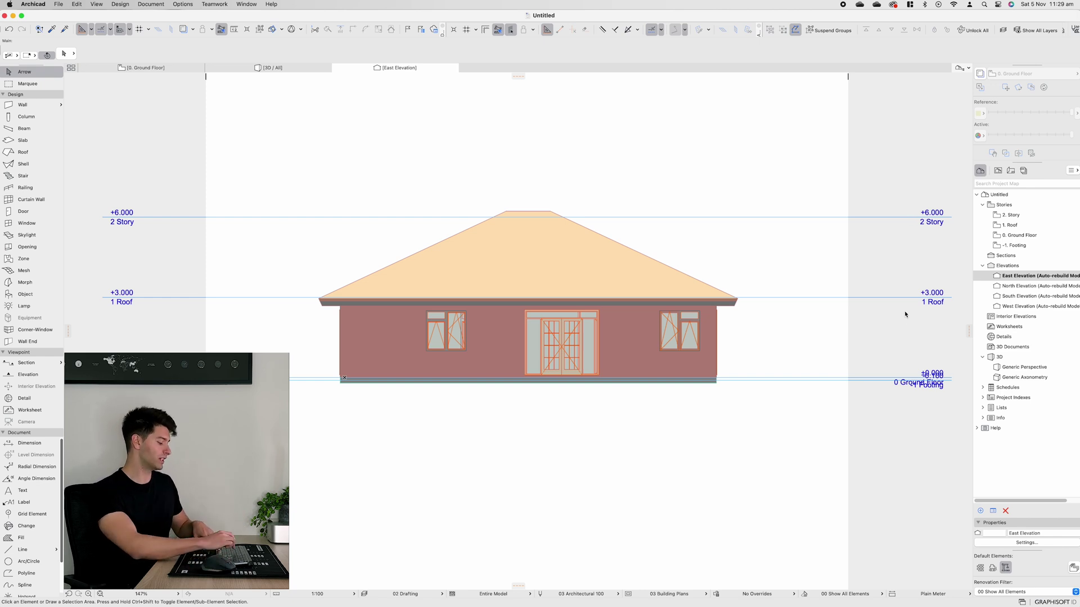
key(super+7)
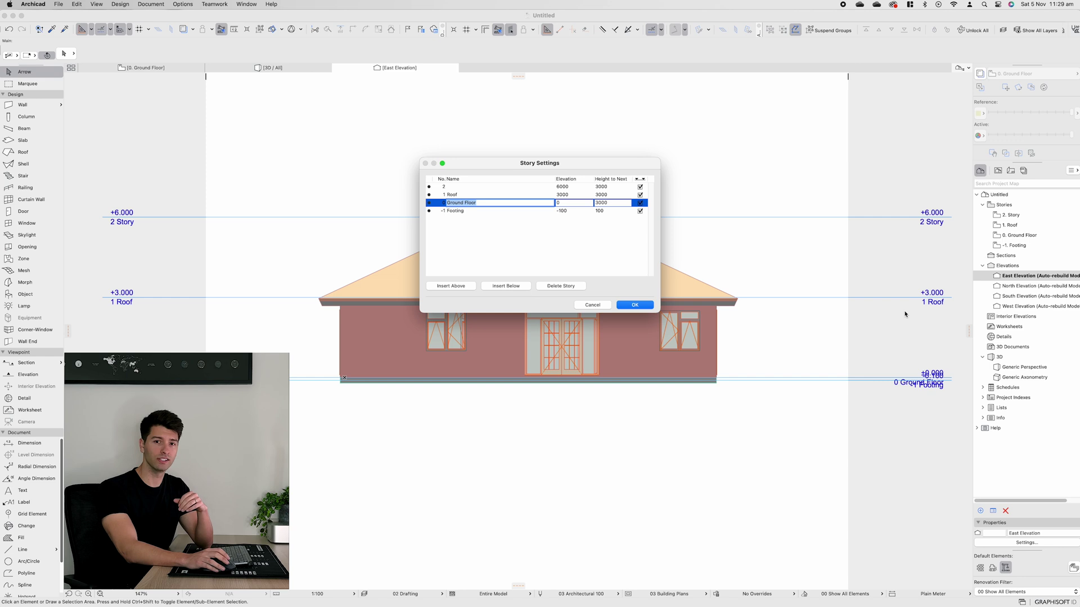
drag(639, 186, 639, 211)
click(639, 211)
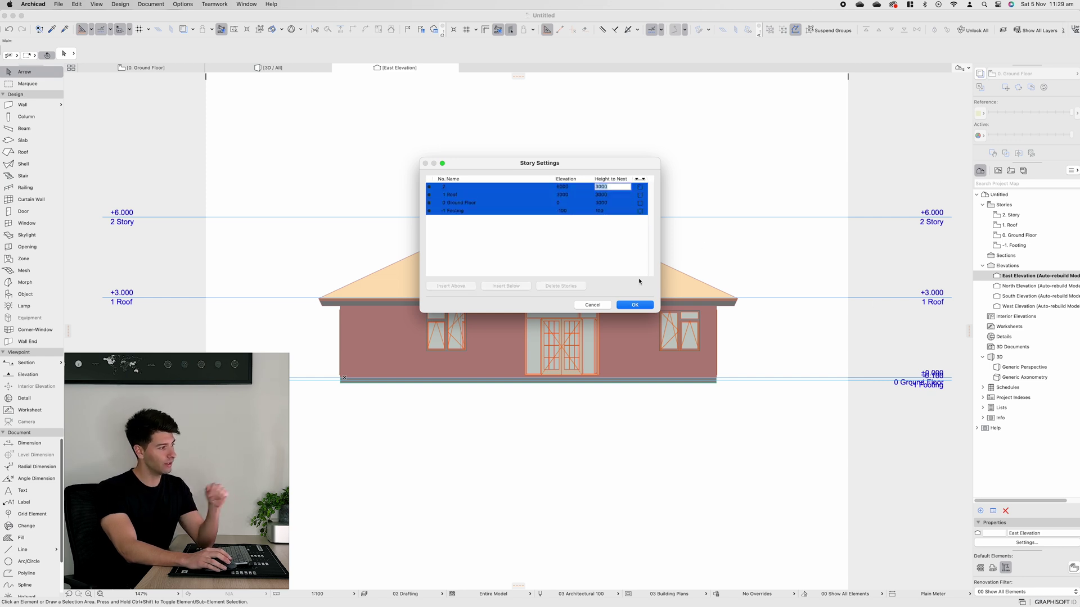
click(634, 305)
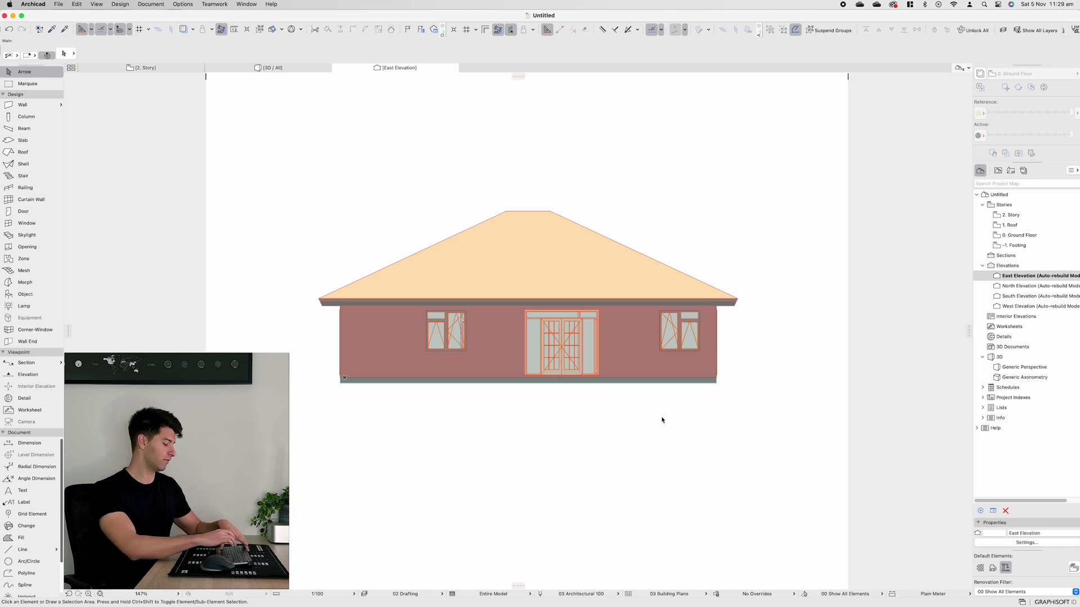
Turn on the story level lines for only the Roof and Ground Floor stories
key(super+7)
click(640, 194)
click(640, 203)
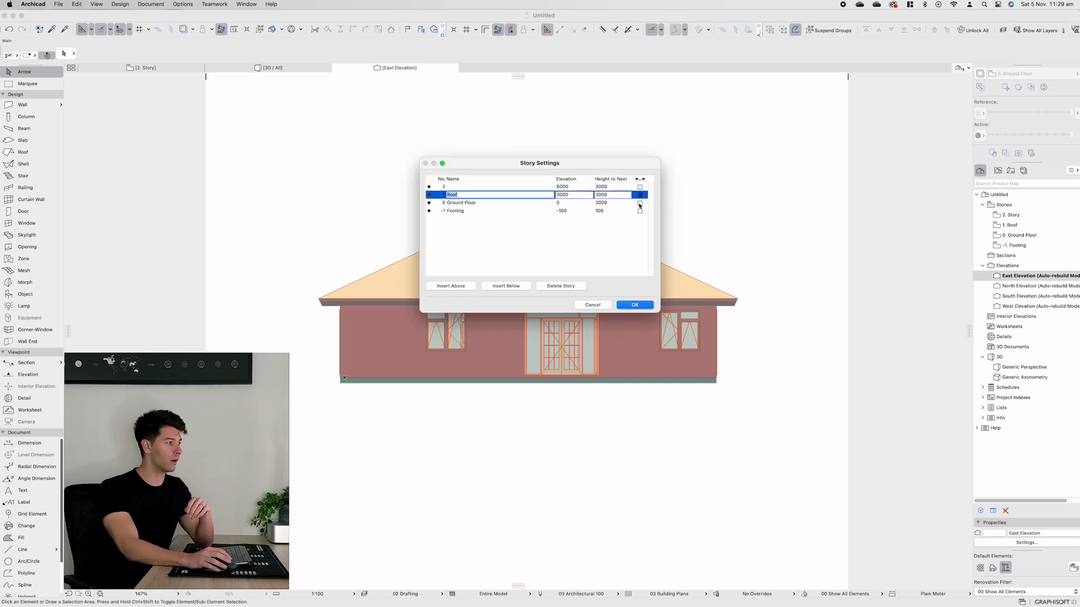
click(646, 306)
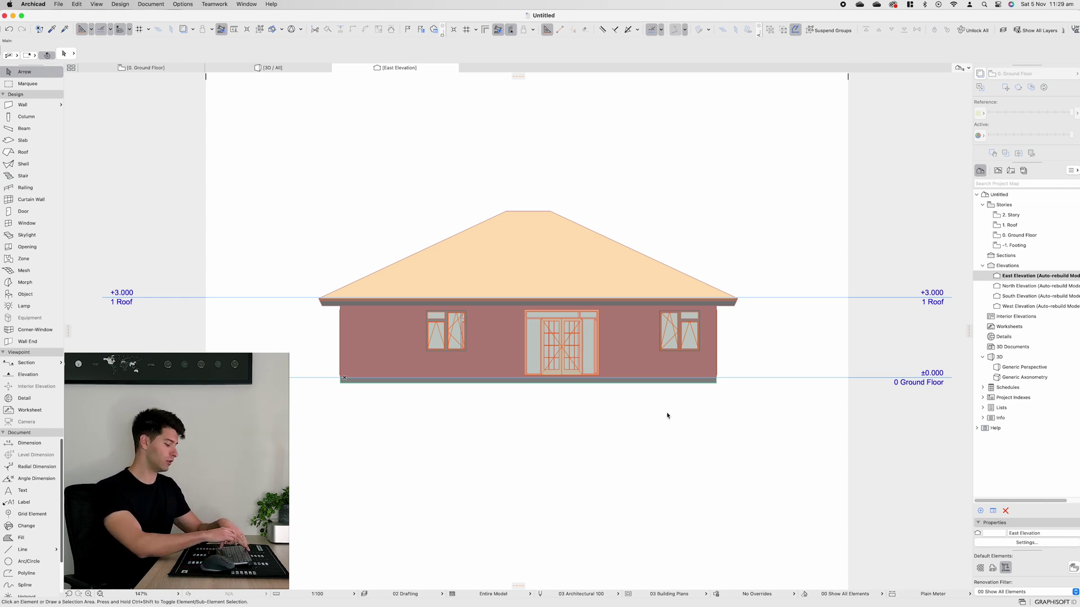
Set the Ground Floor's height to the next story to 2000 and check the east wall's top link in its settings
key(super+7)
key(Tab)
key(Tab)
text(200)
click(634, 305)
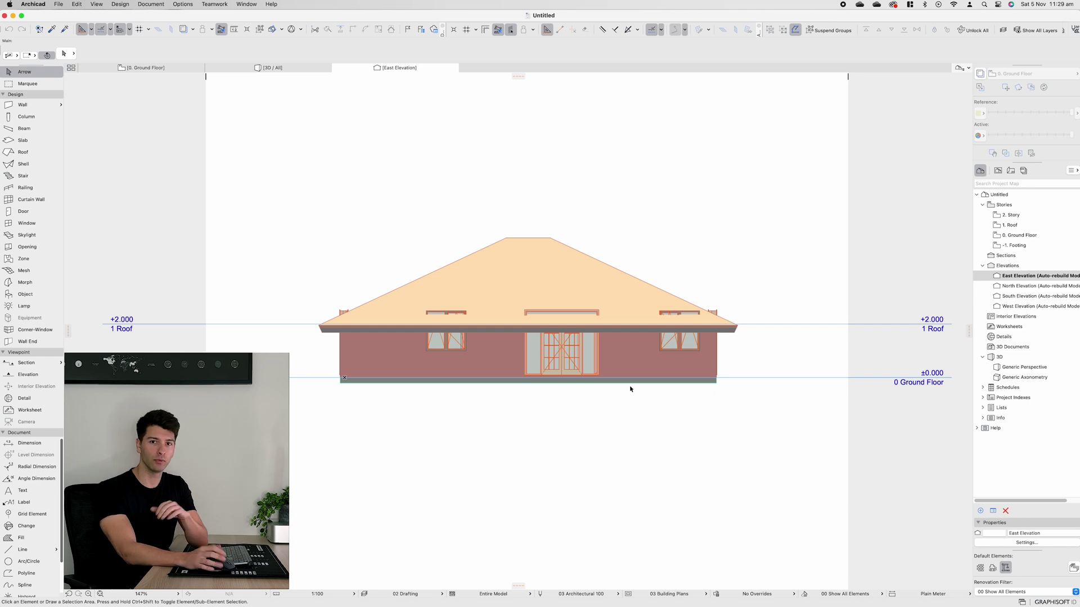
click(635, 357)
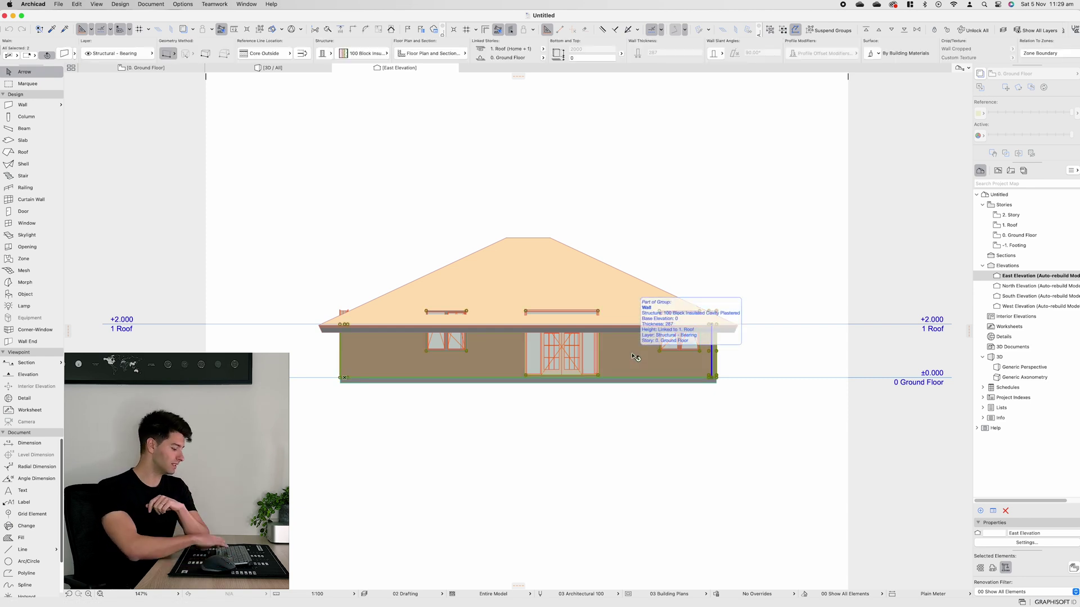
double_click(635, 357)
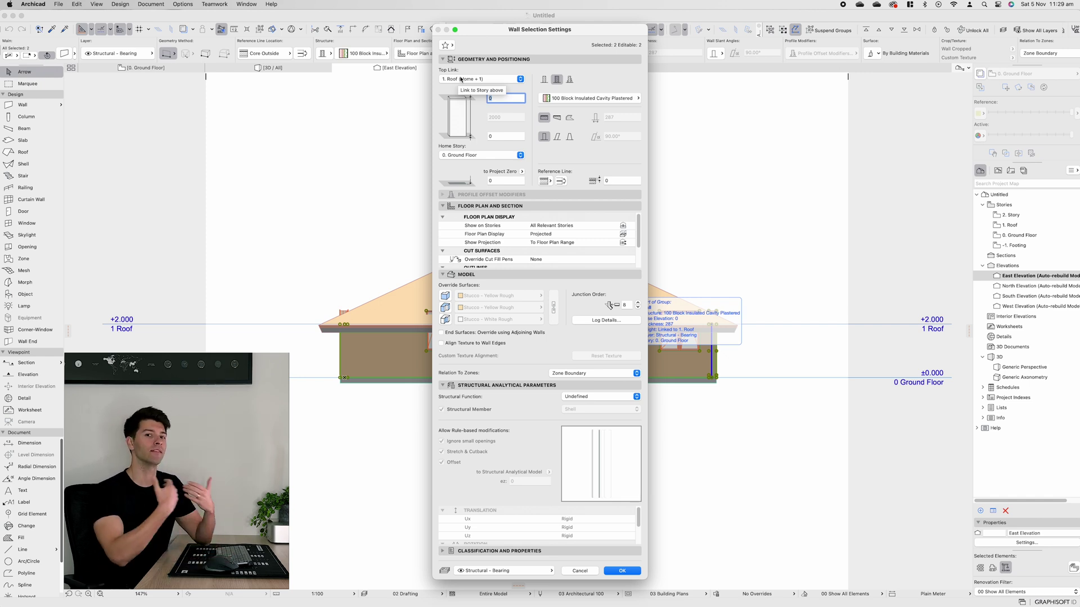
key(Escape)
Set the Ground Floor's height to the next story to 3000 in Story Settings
key(super+7)
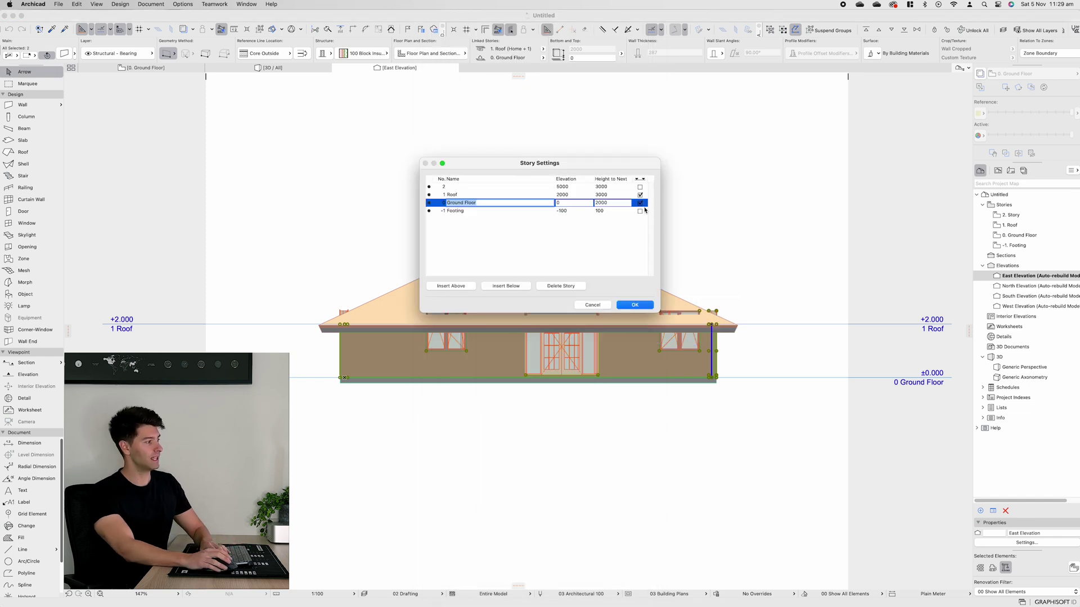
double_click(626, 204)
text(50)
key(Return)
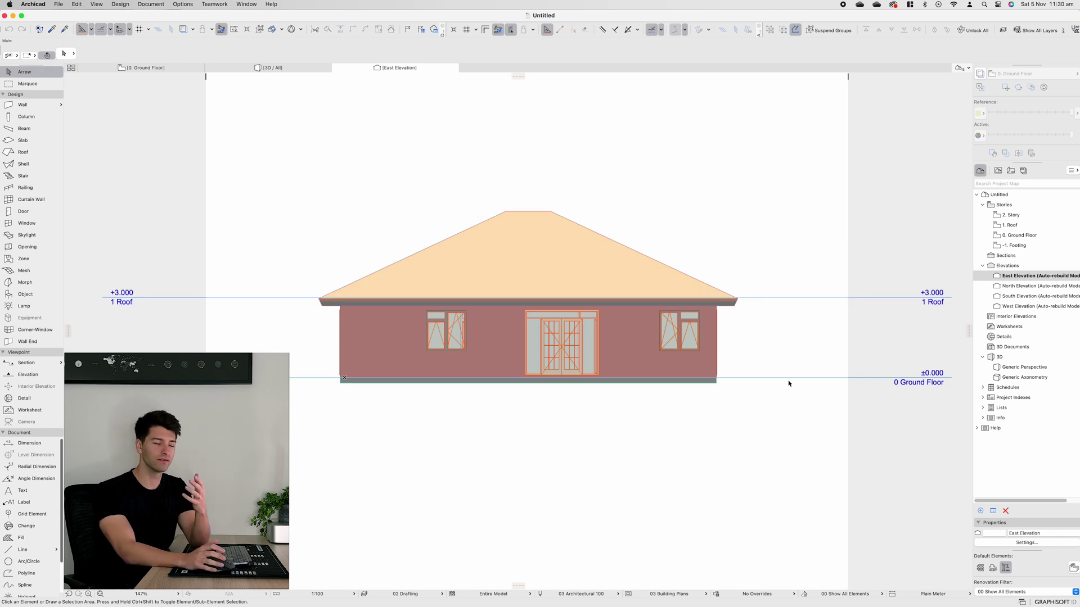
Draw a two-segment polyline leader with a horizontal part above the roof, angled down to the right-hand roof slope
middle_drag(436, 376, 472, 374)
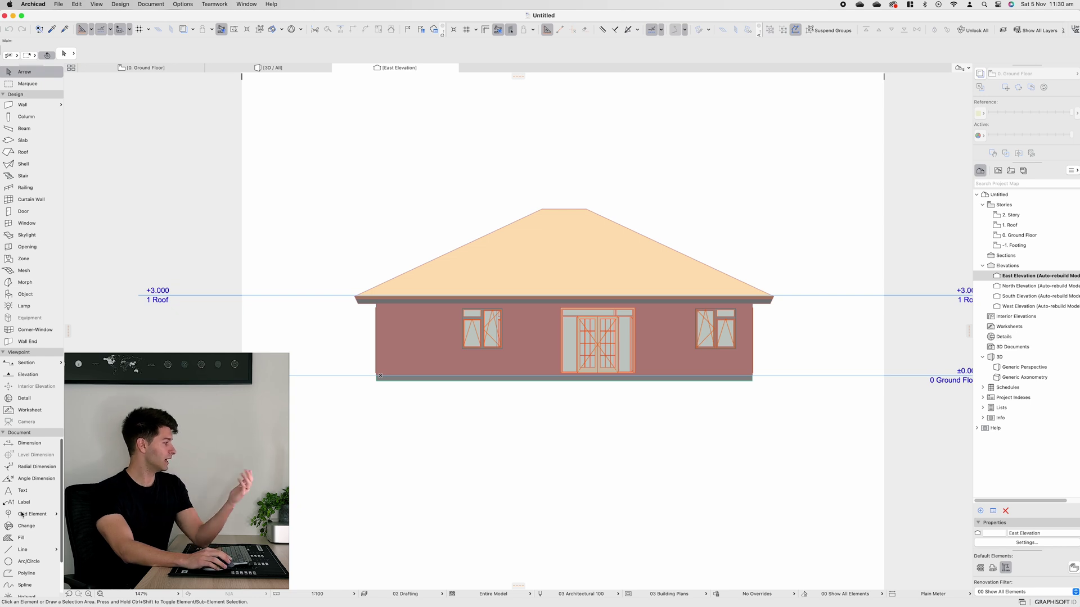
scroll(28, 557, down, 1)
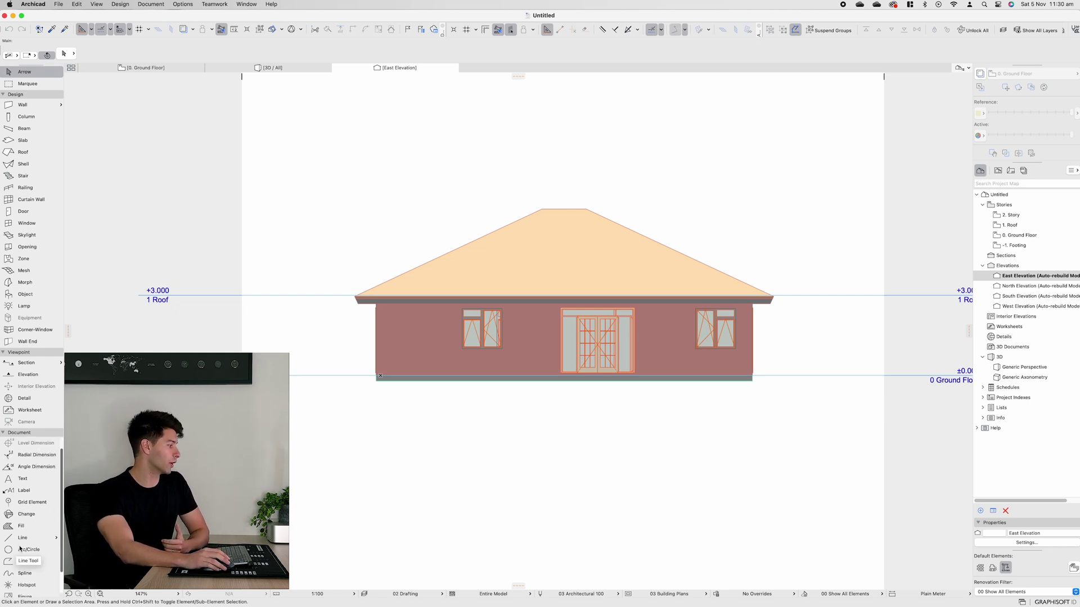
click(26, 550)
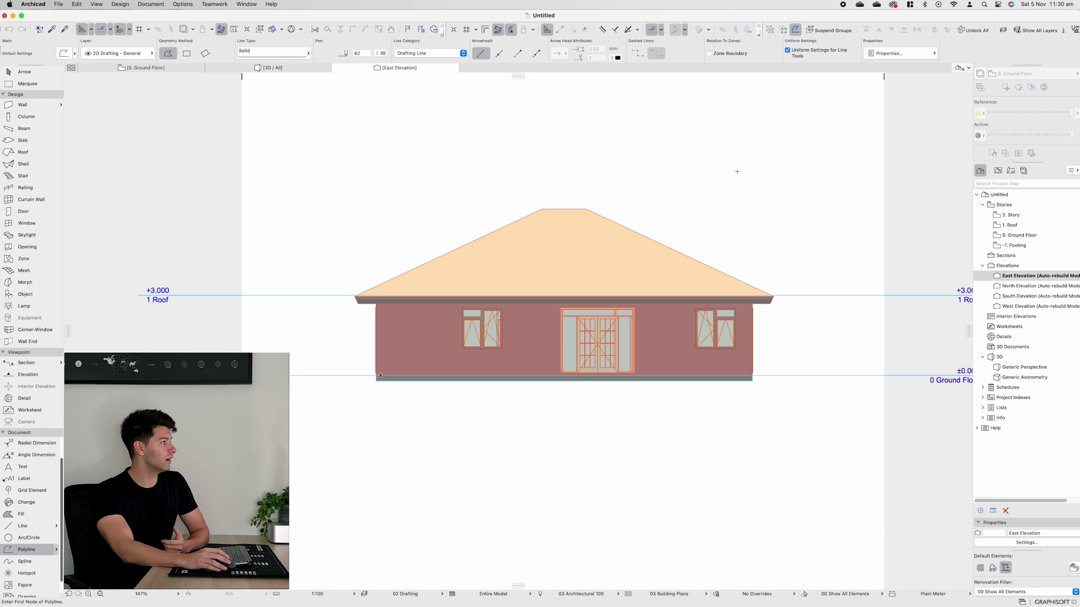
click(823, 173)
click(752, 173)
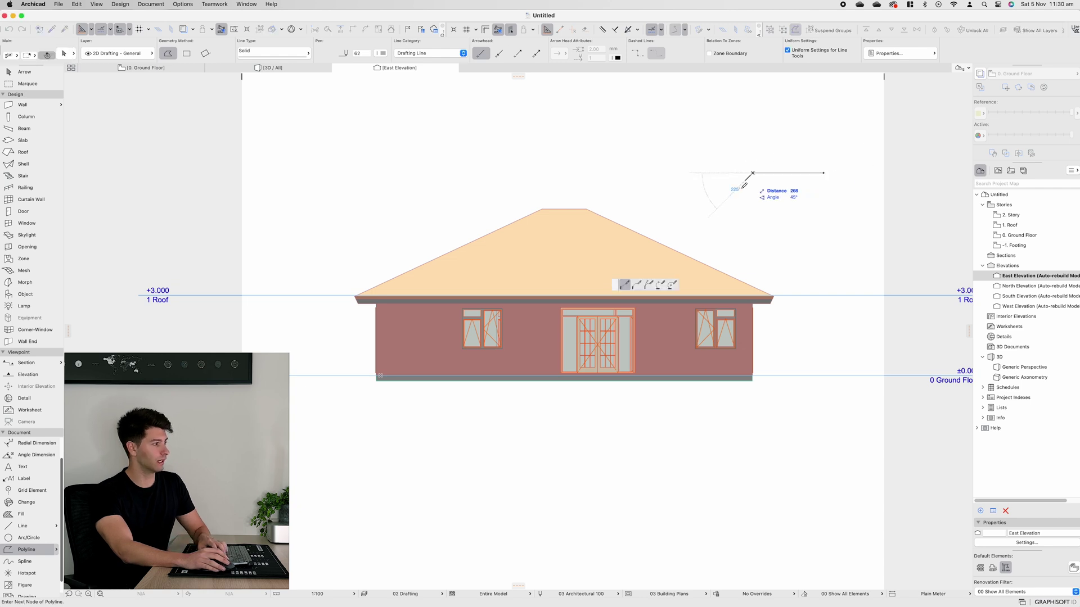
double_click(687, 252)
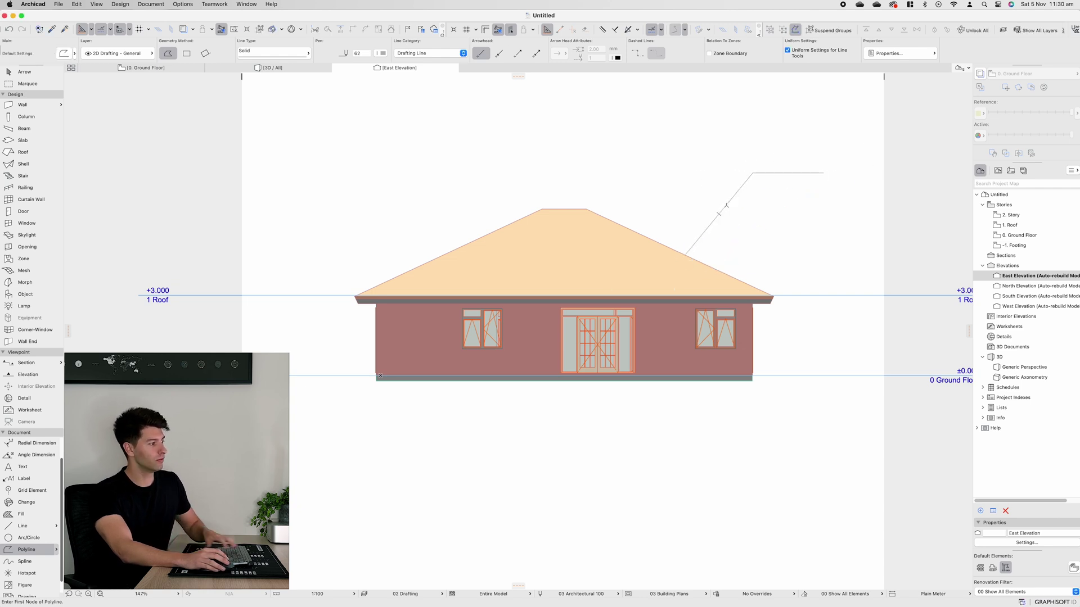
key(Escape)
Add a solid filled arrowhead at the polyline's roof end and change the line's pen to black
click(726, 206)
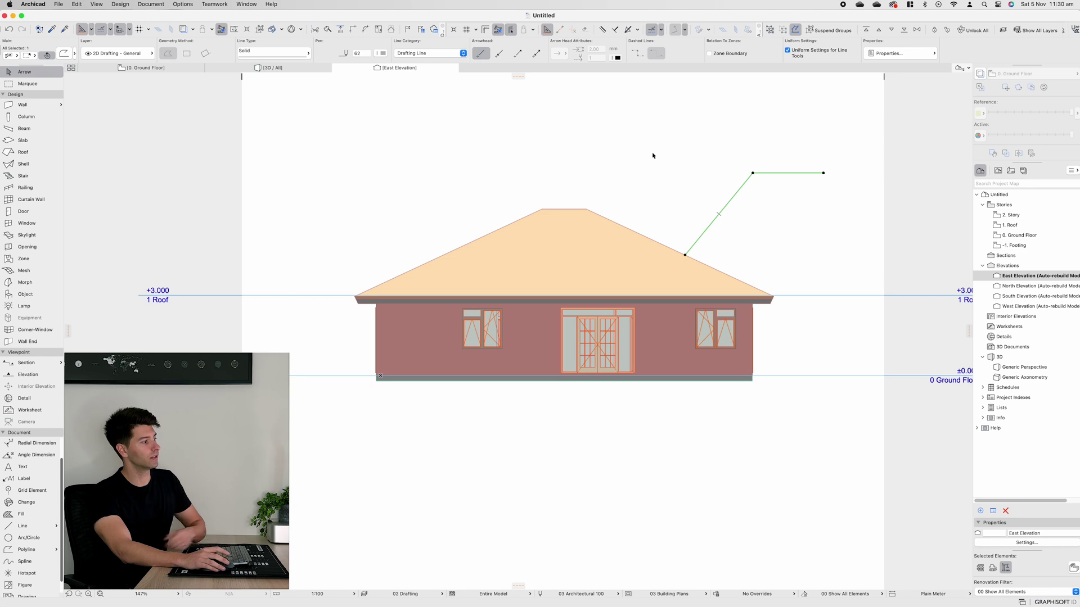
click(520, 56)
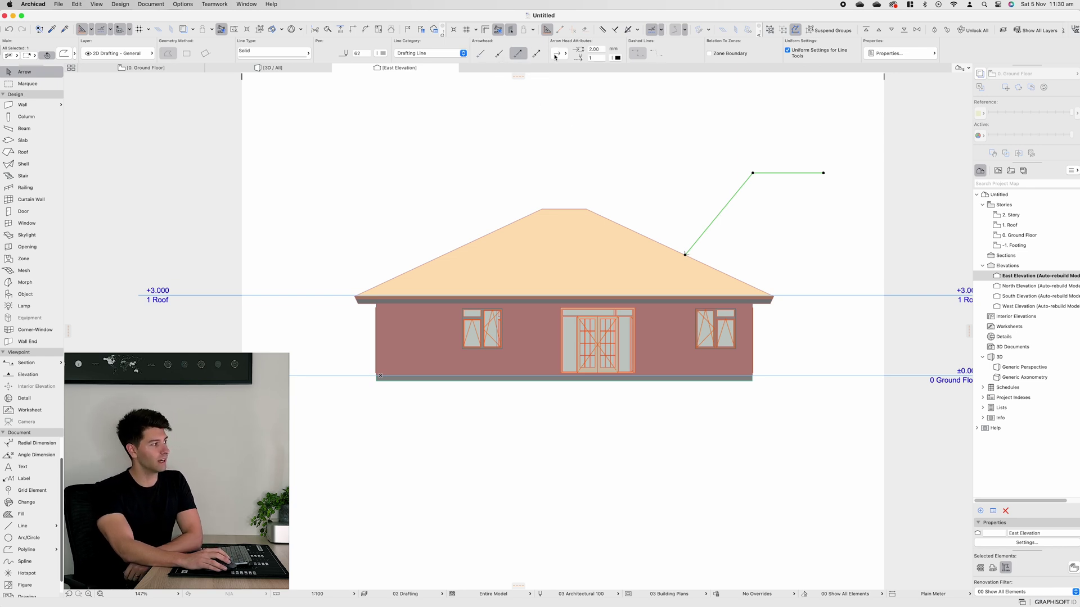
click(555, 57)
click(591, 85)
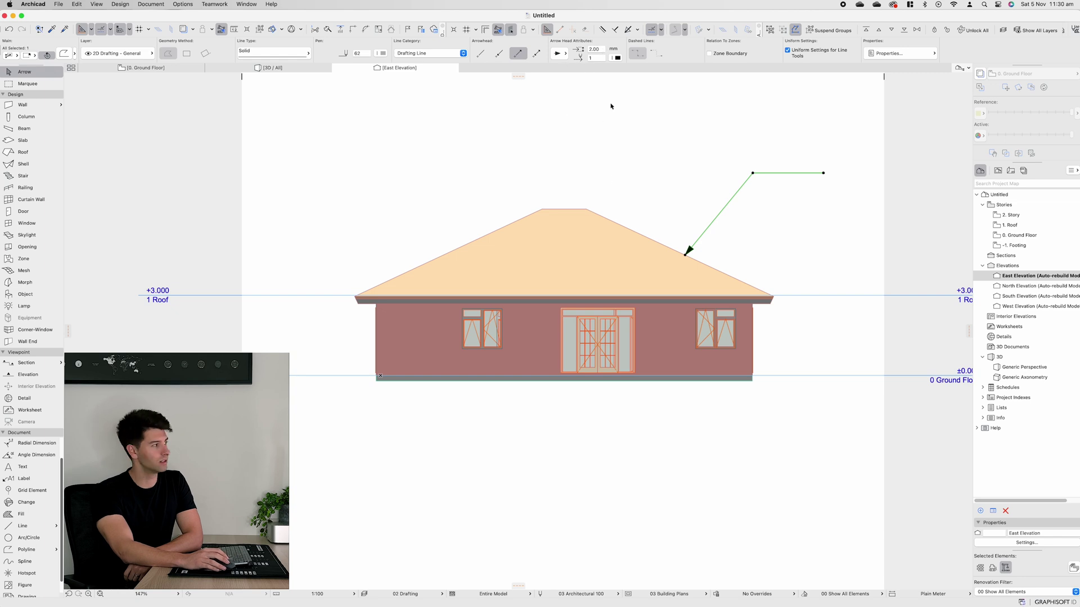
click(382, 53)
click(386, 52)
click(706, 172)
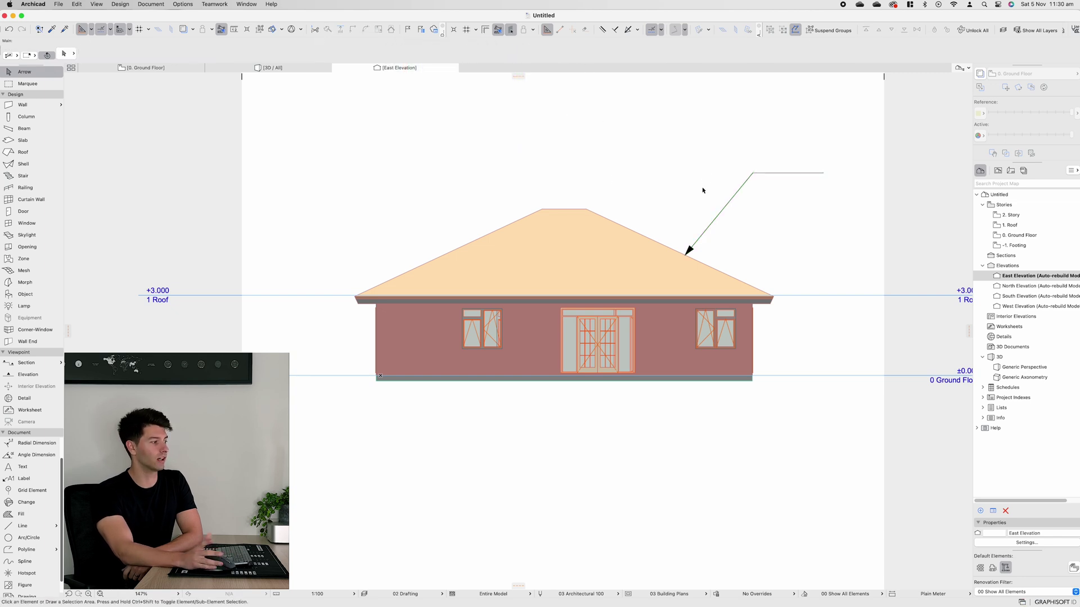
Place a text block reading ROOF above the leader's horizontal segment
scroll(34, 483, up, 2)
click(37, 490)
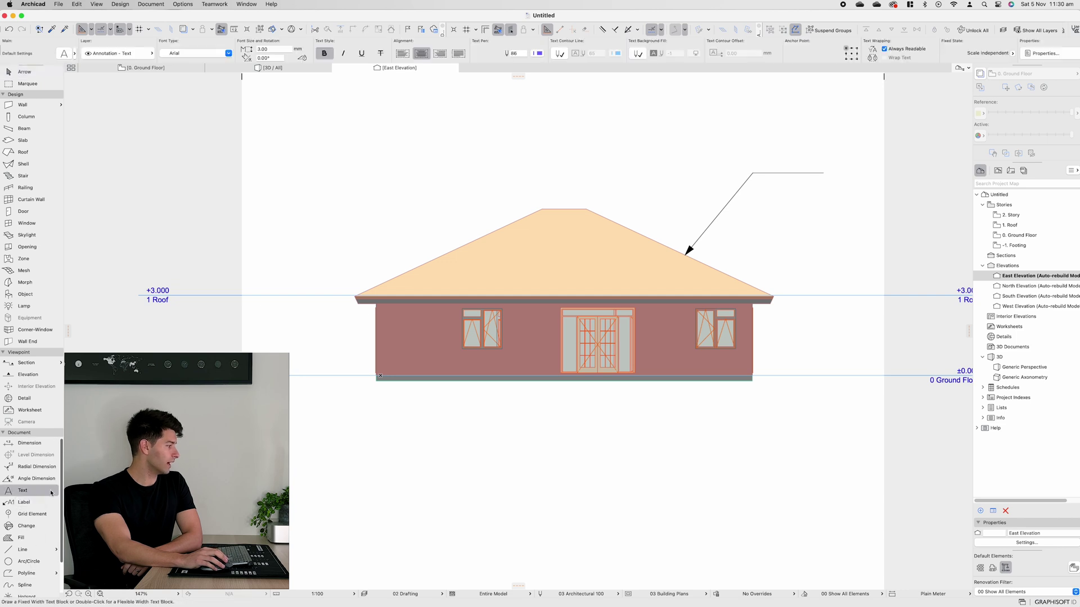
drag(732, 156, 823, 163)
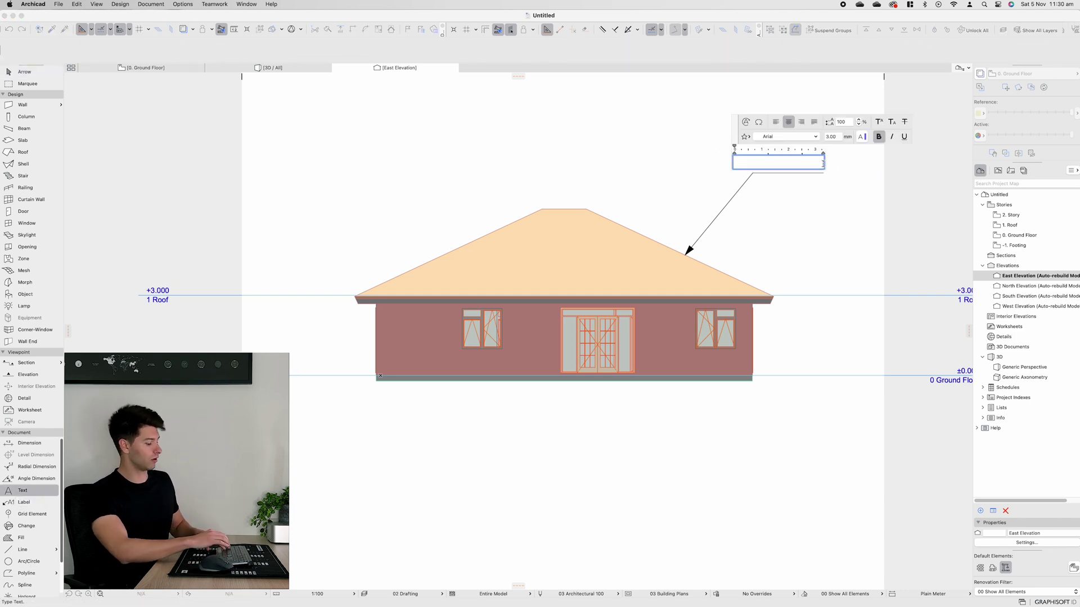
text(ROOF)
key(super+a)
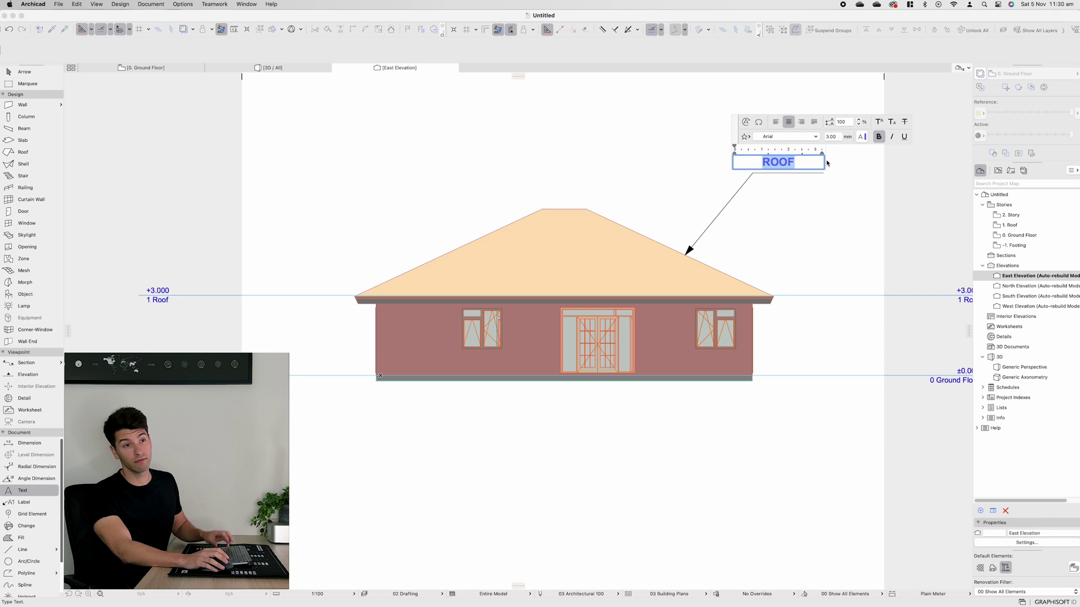
click(861, 136)
click(807, 197)
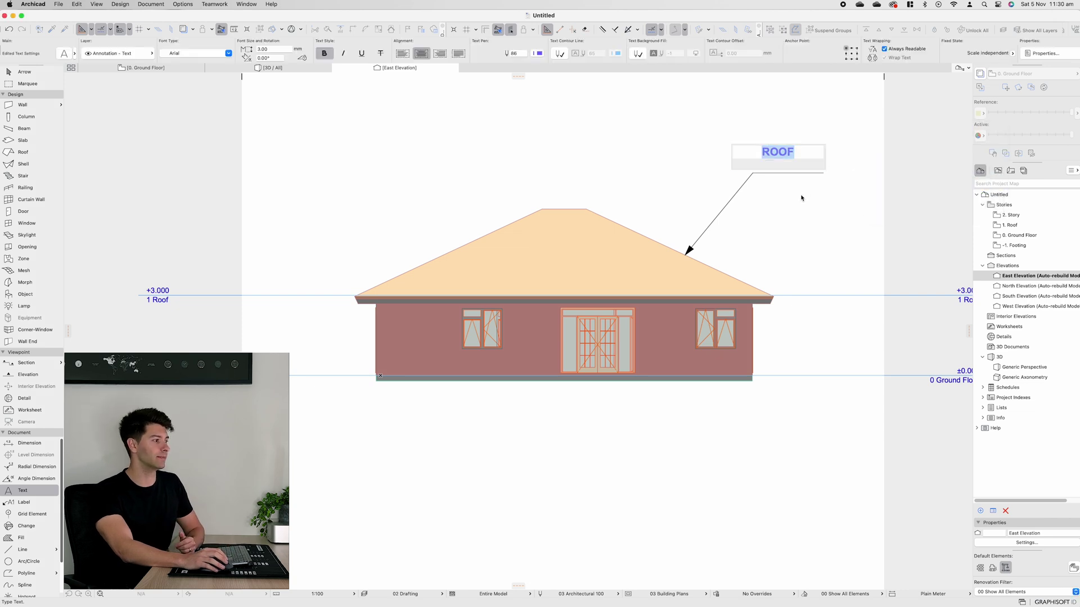
key(Escape)
Change the ROOF text to black pen 1 and align it right
click(790, 167)
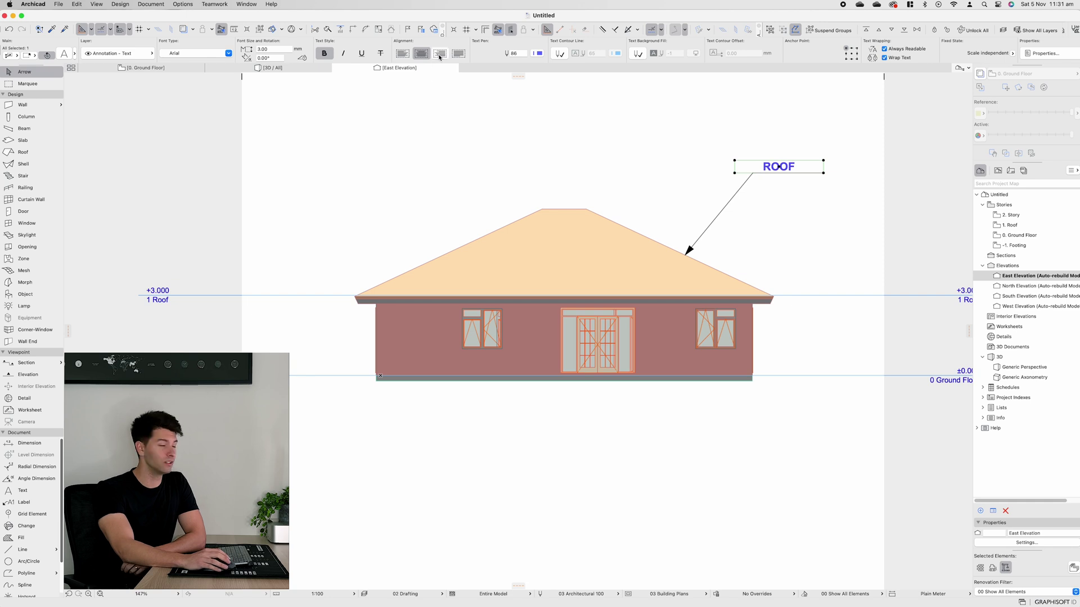
click(442, 55)
click(403, 54)
click(421, 53)
click(534, 54)
click(543, 49)
click(439, 55)
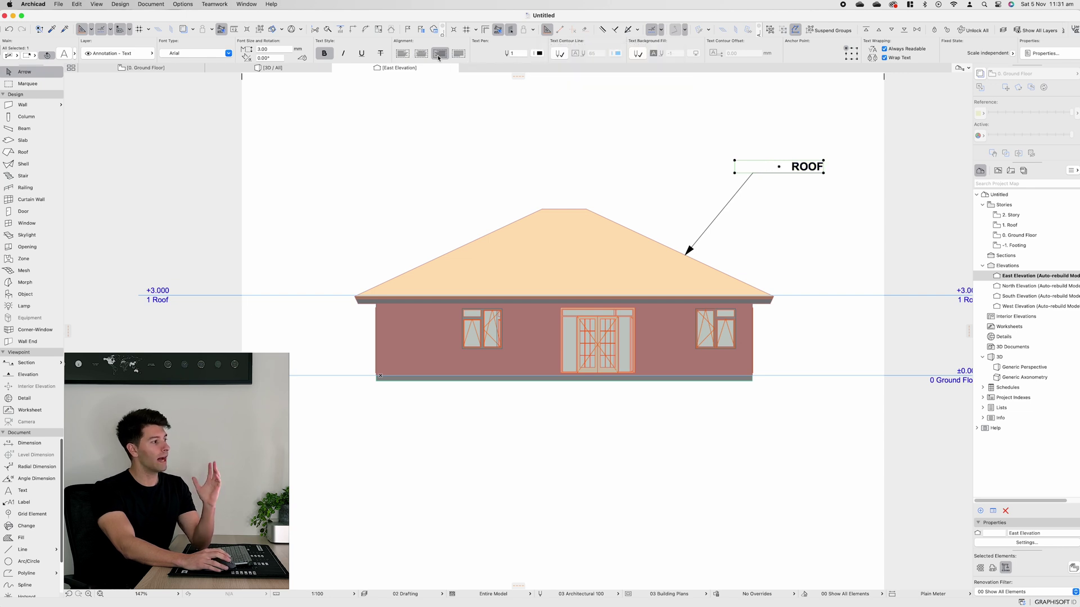
Set the ROOF text size to 2 mm and move the text down onto the leader's horizontal line
click(273, 49)
text(2)
key(Return)
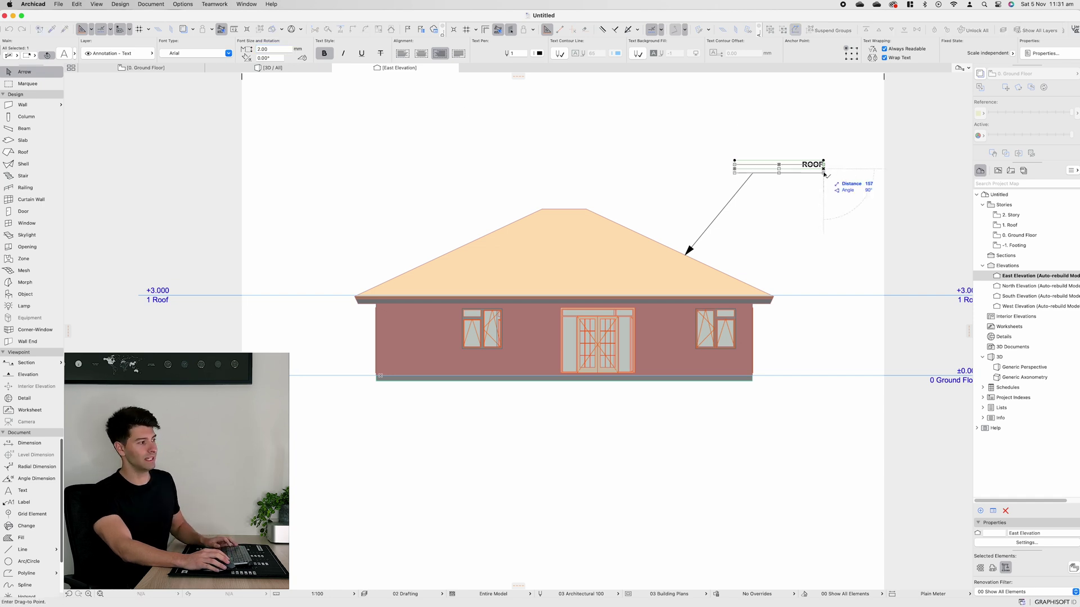
click(830, 187)
click(829, 187)
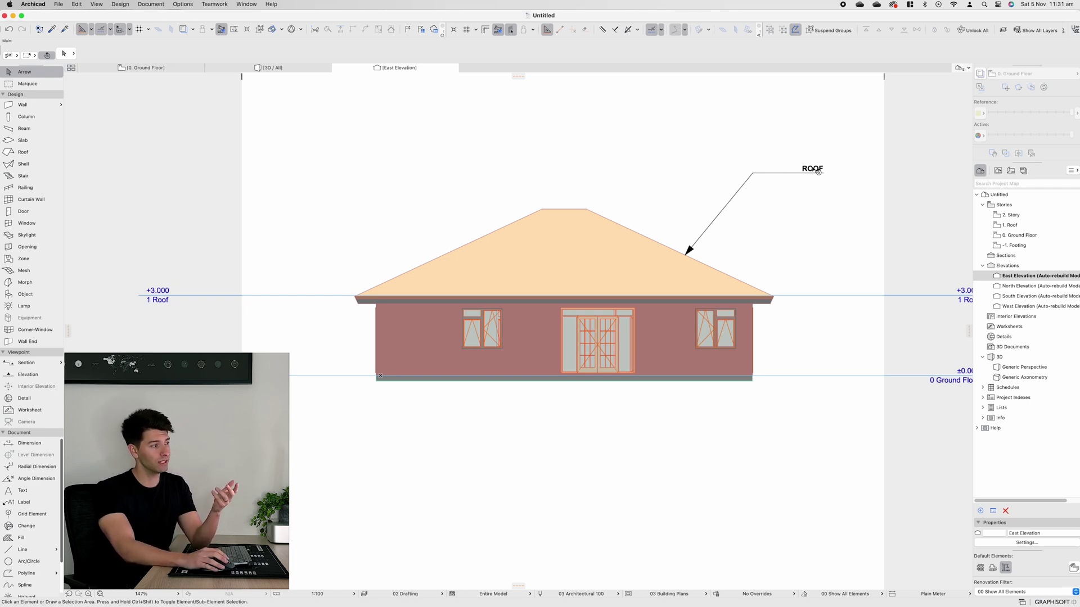
mouse_move(662, 247)
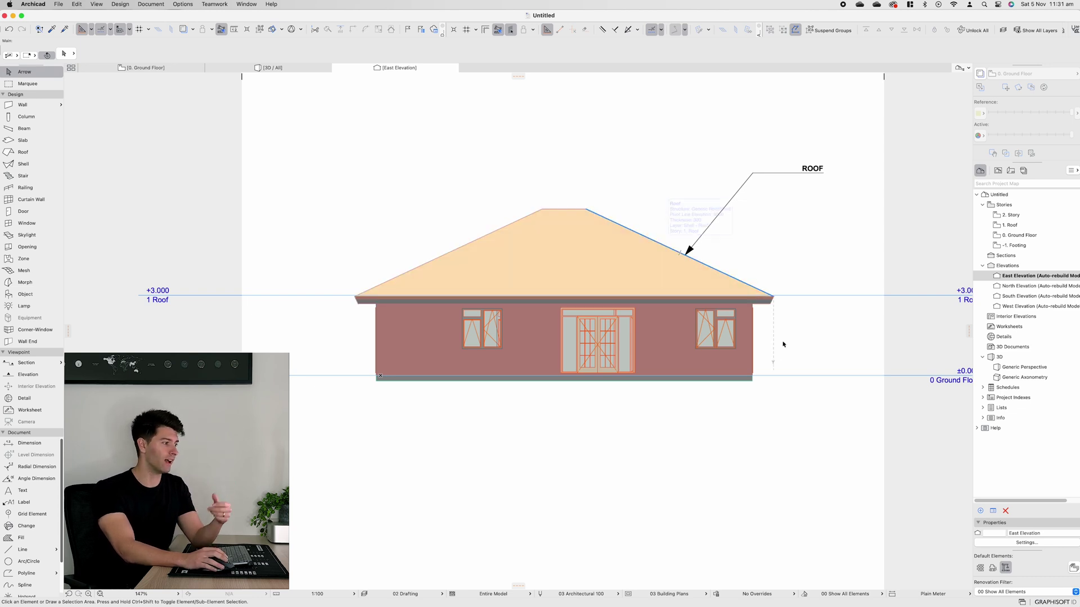
mouse_move(746, 340)
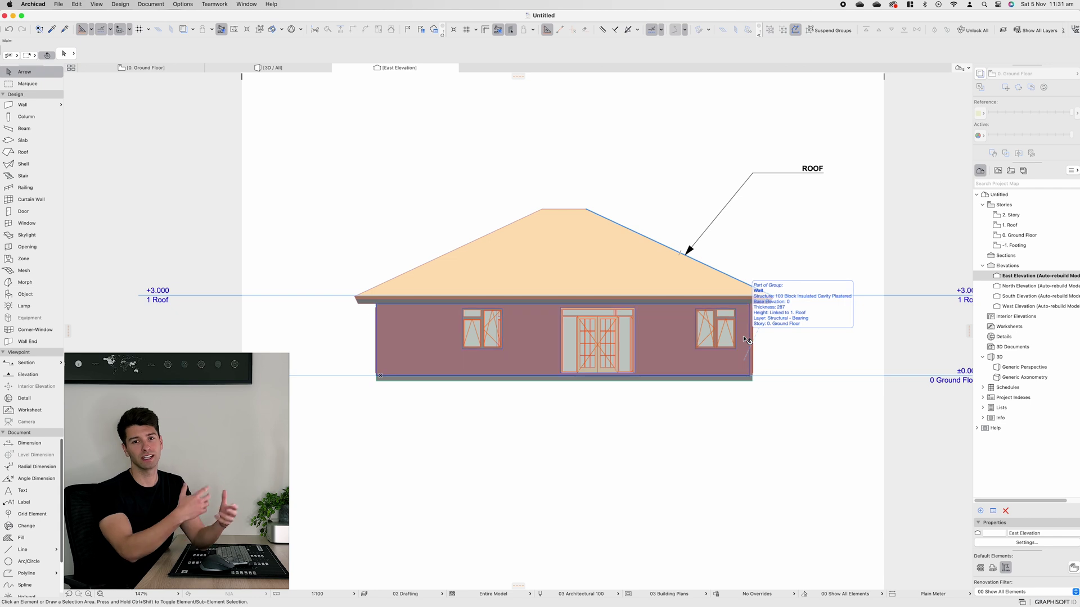
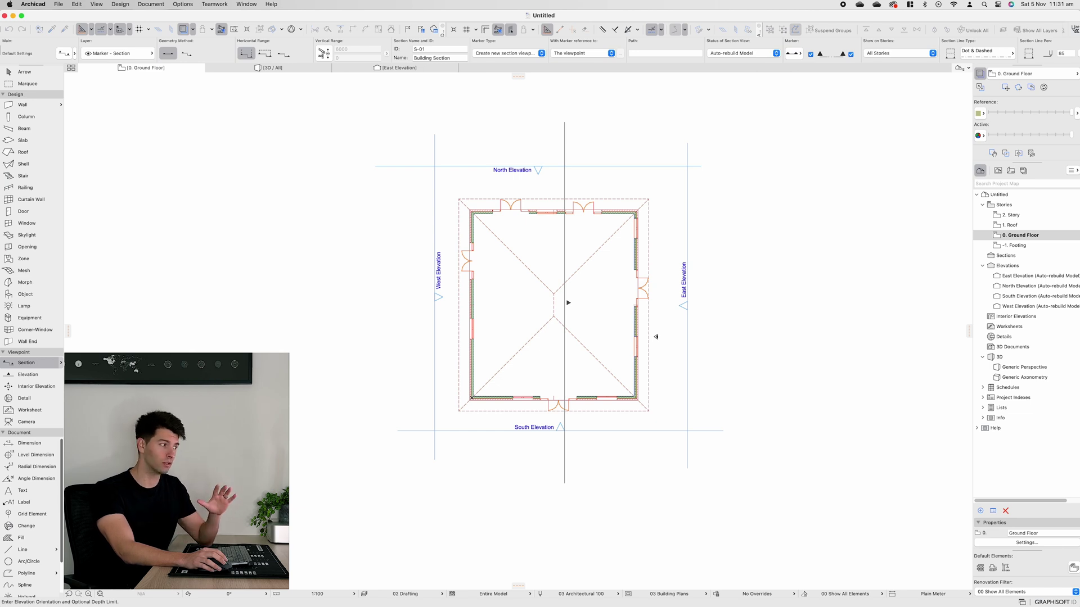
Finish the north–south section line through the building facing east, and open the new building section view
click(833, 337)
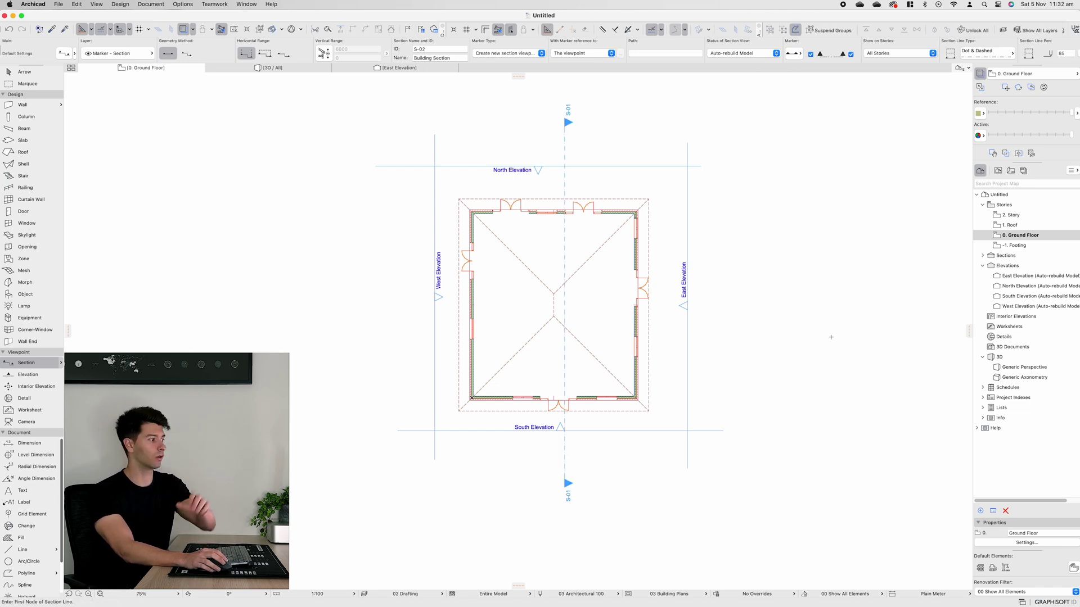
key(Escape)
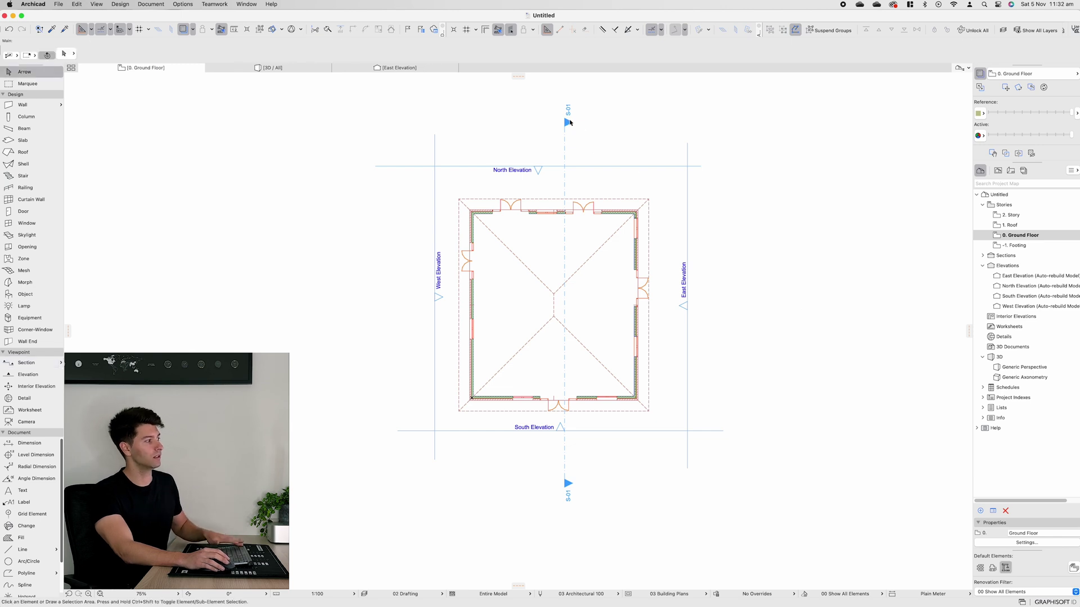
click(984, 256)
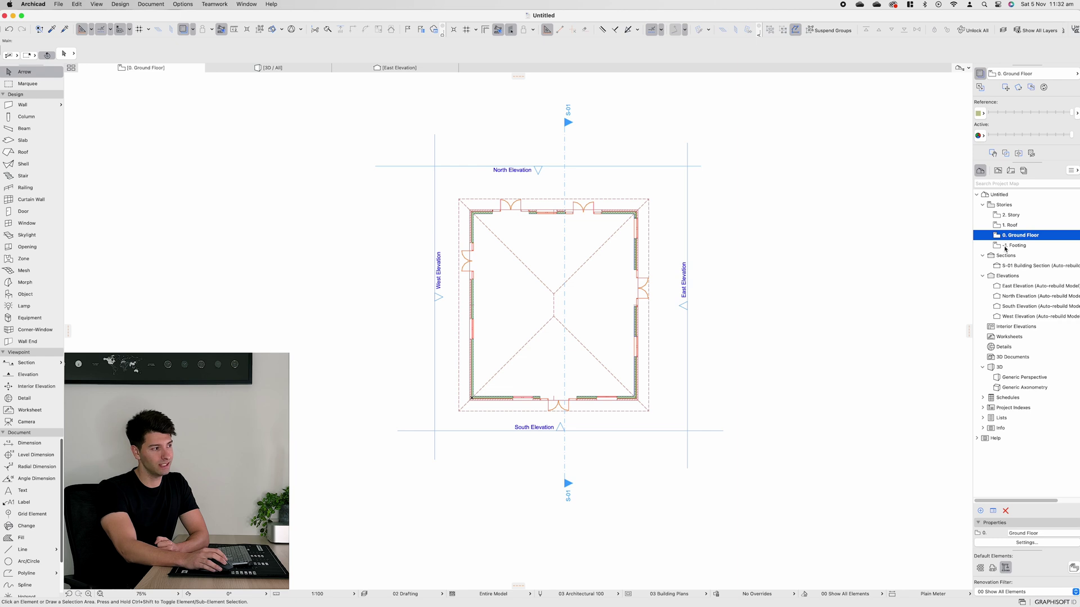
double_click(1037, 265)
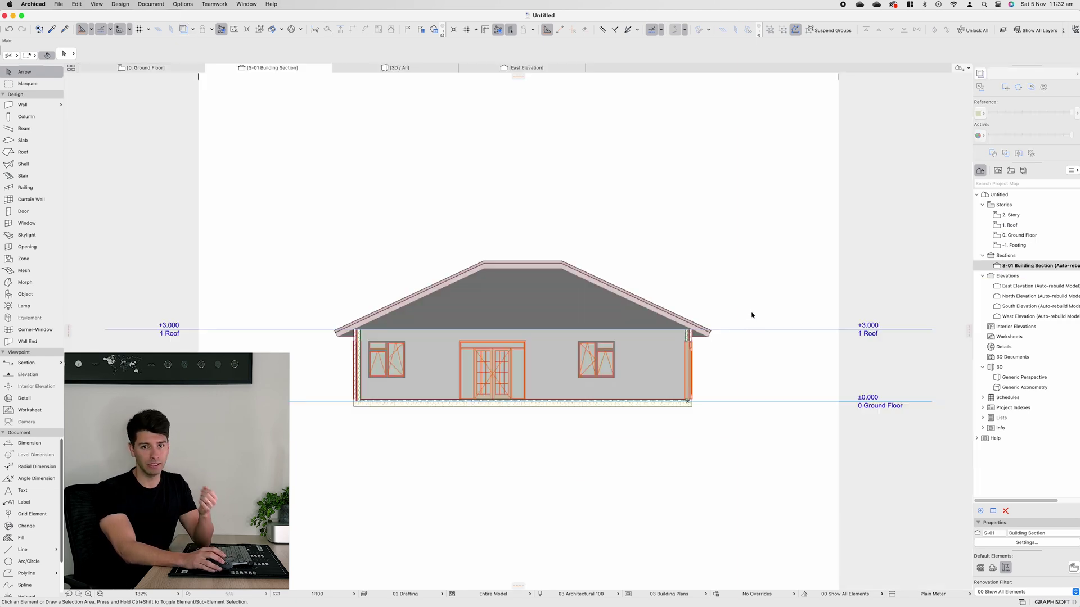
Examine the wall and floor slab layers where the external wall meets the slab in the section
scroll(340, 391, up, 15)
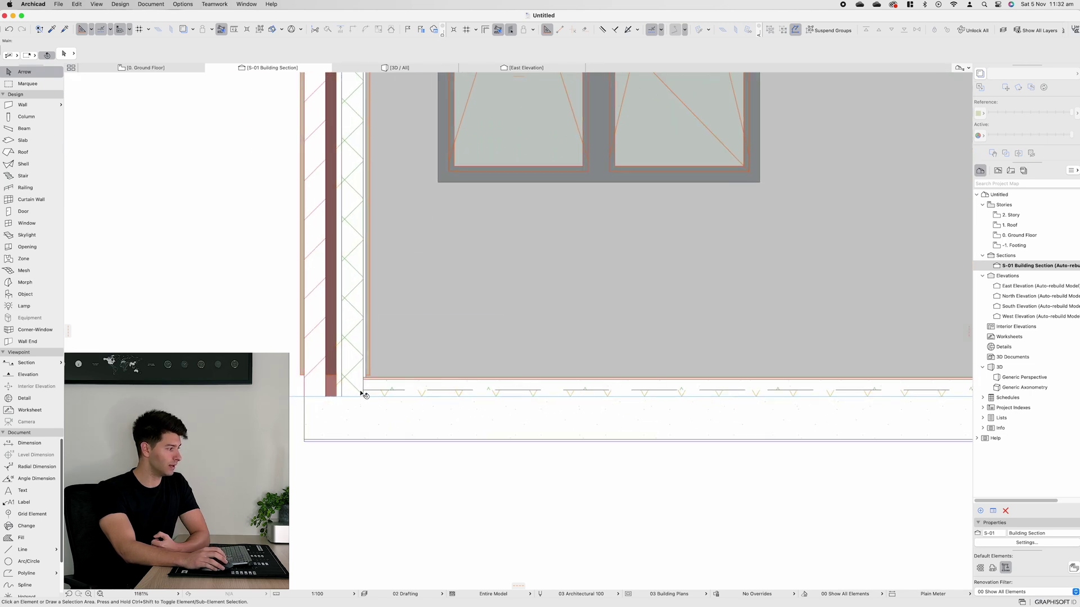
scroll(341, 391, up, 2)
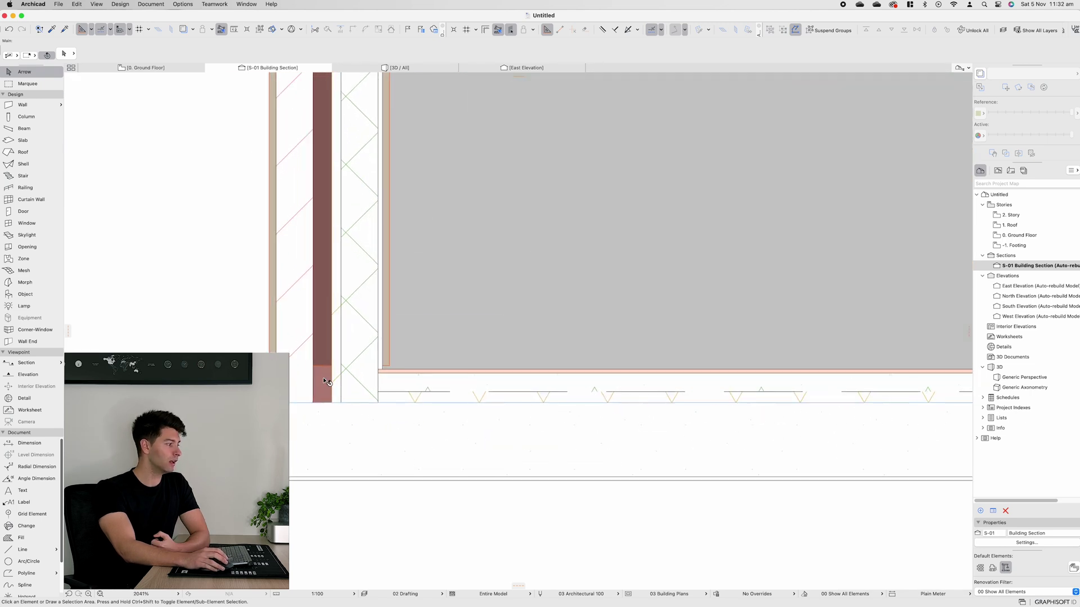
click(363, 368)
click(355, 429)
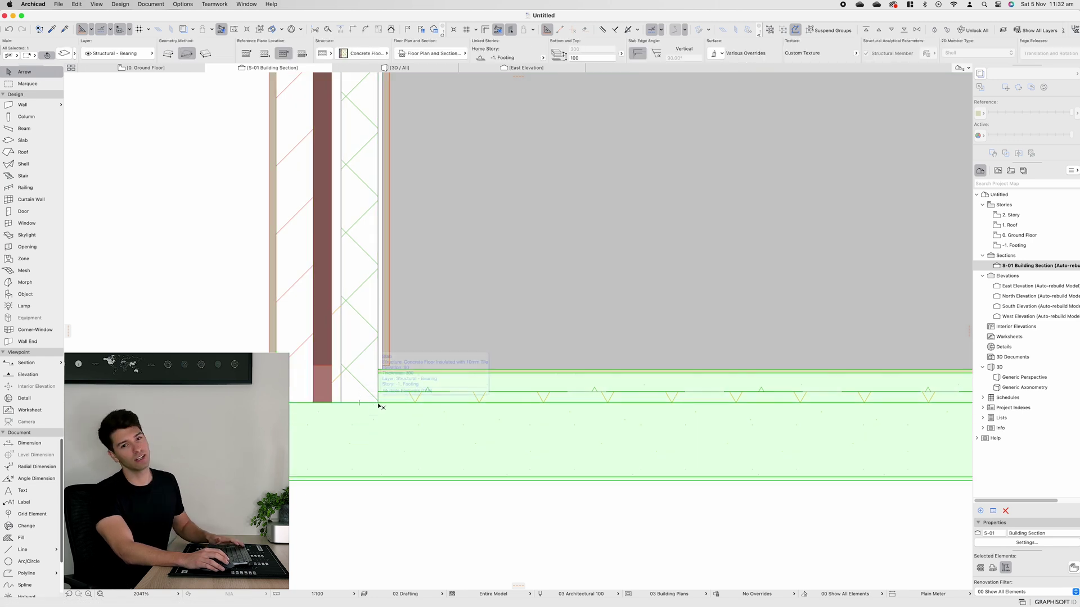
key(Escape)
scroll(388, 394, down, 4)
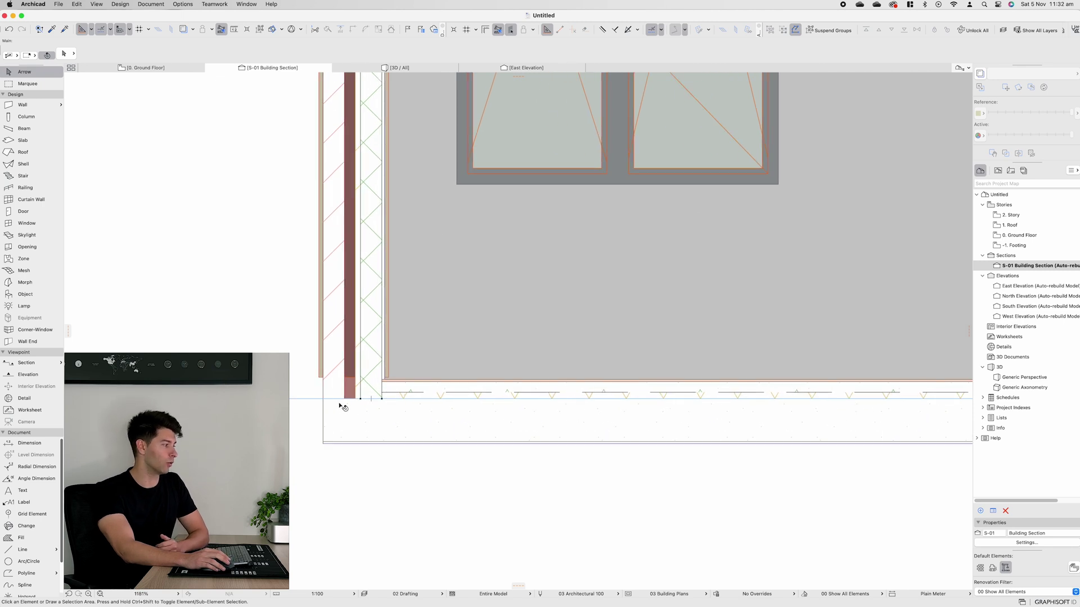
scroll(340, 405, down, 10)
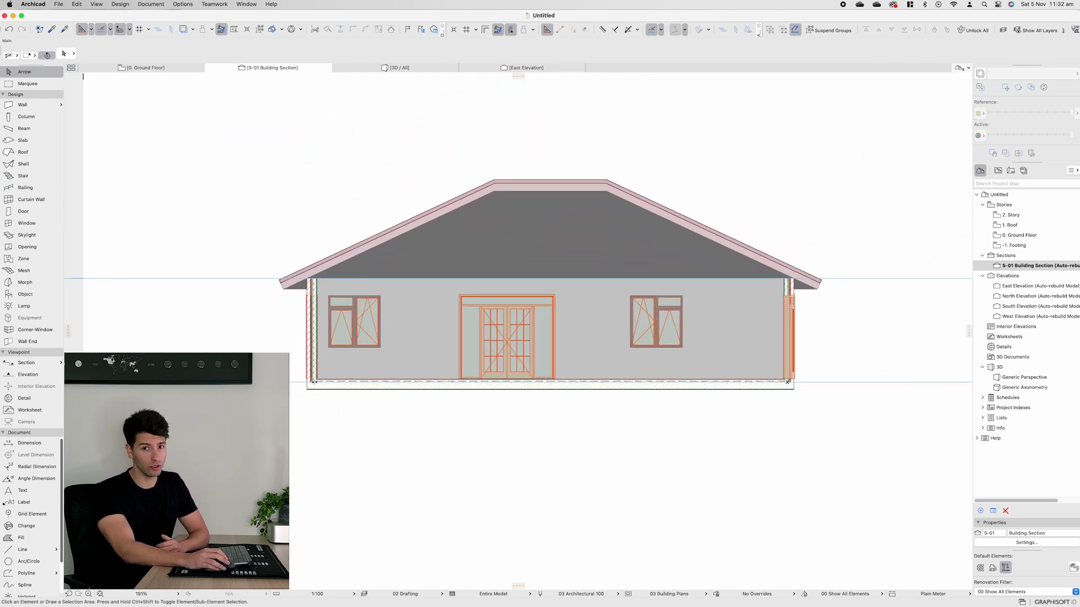
scroll(369, 308, down, 2)
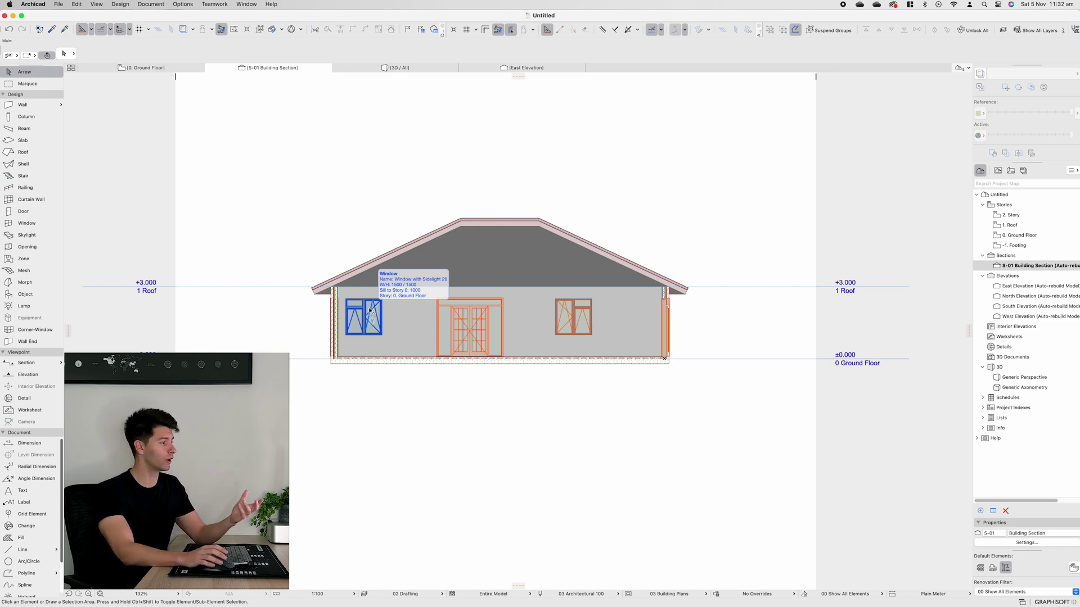
Set the section marker's uncut fill to Nothing from the ground floor plan, and reopen the building section to check it
mouse_move(152, 71)
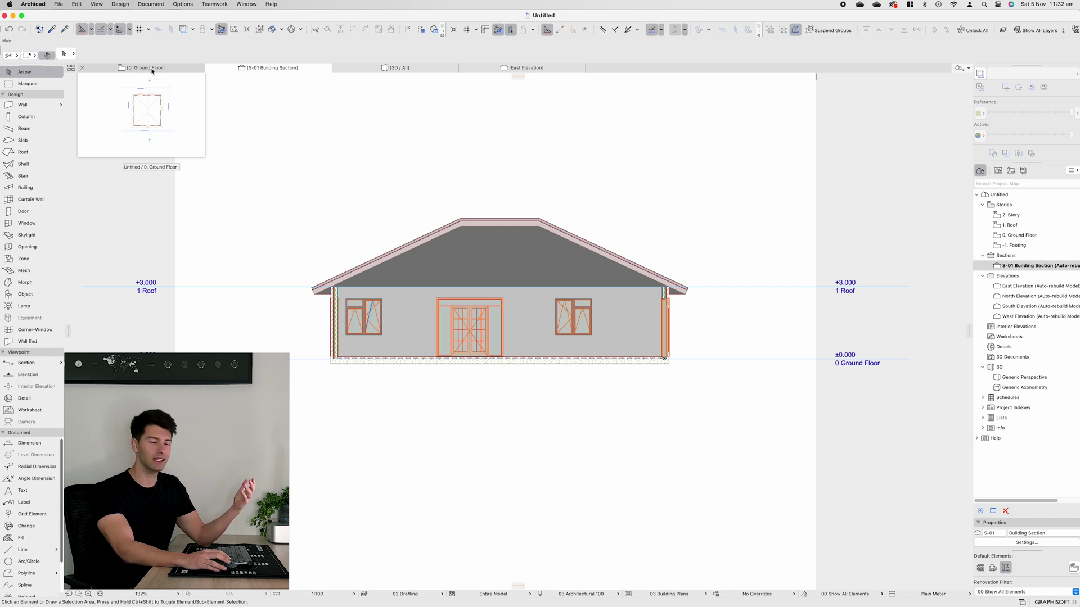
click(152, 69)
click(565, 123)
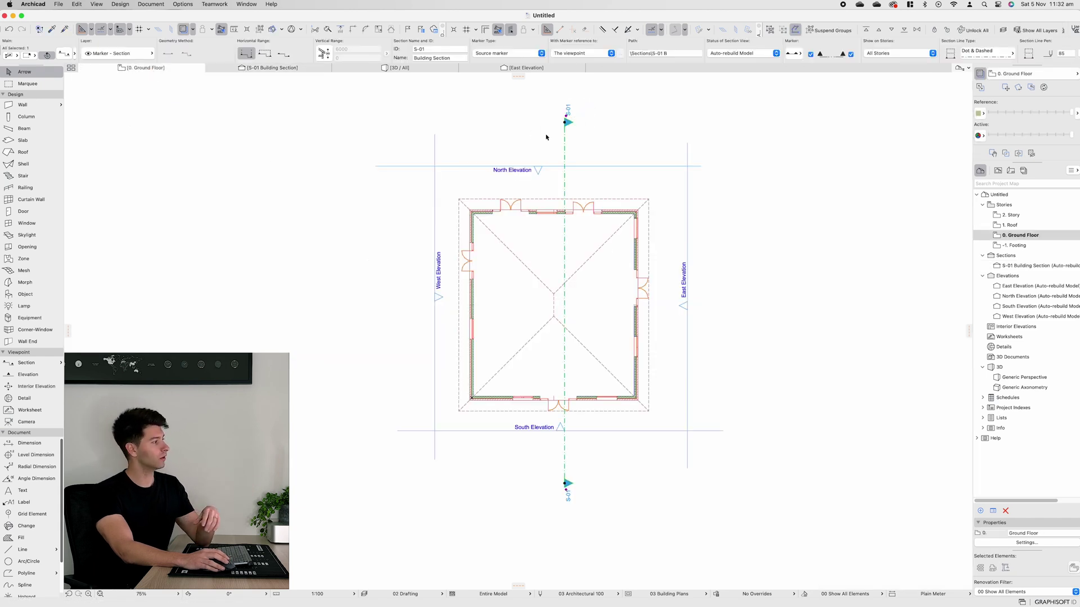
key(super+t)
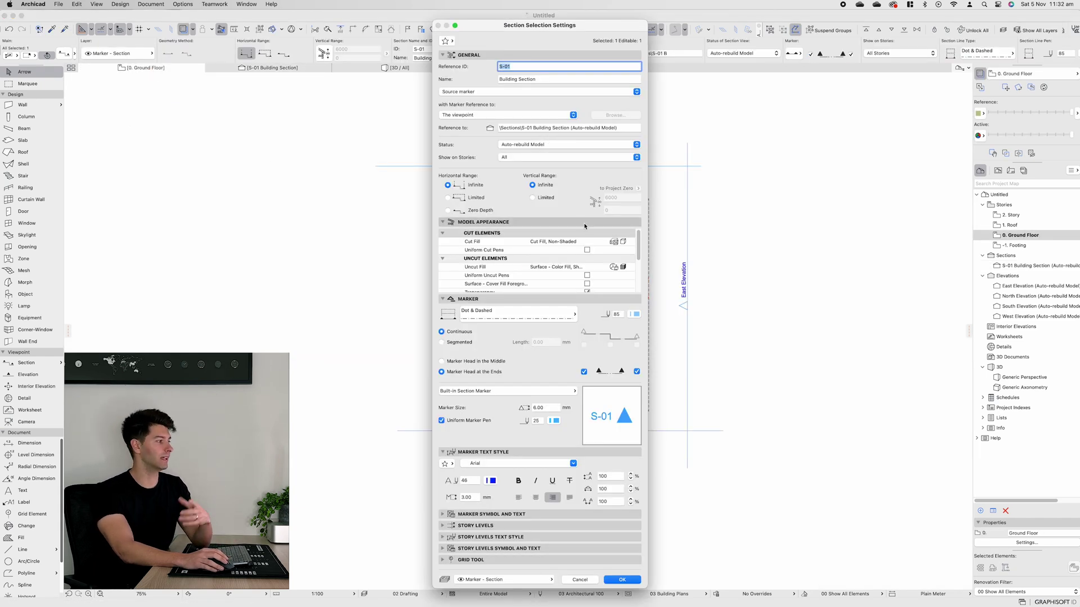
click(623, 267)
click(675, 268)
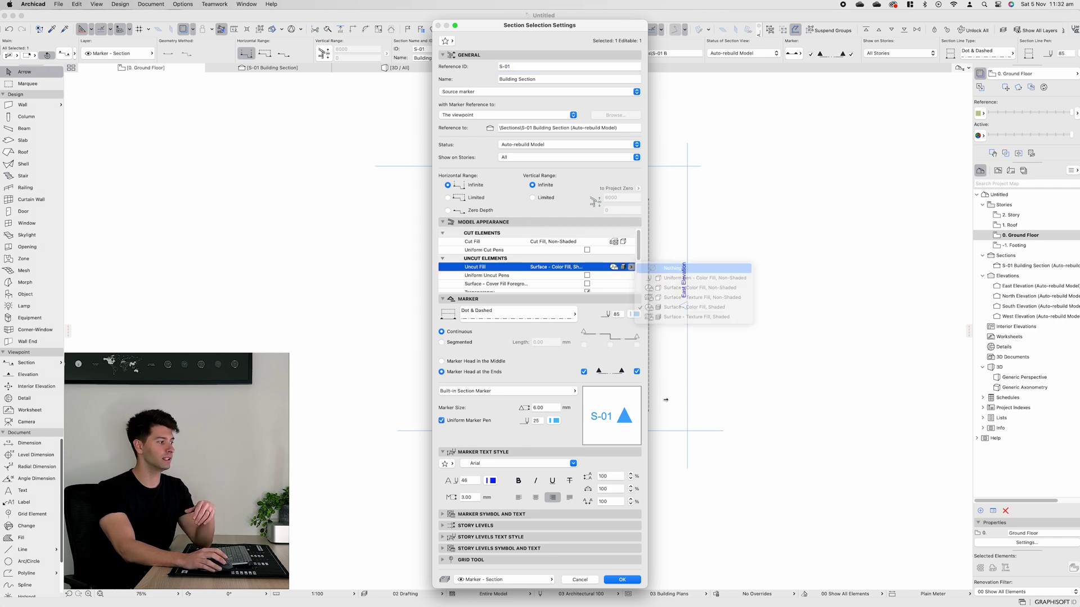
click(624, 580)
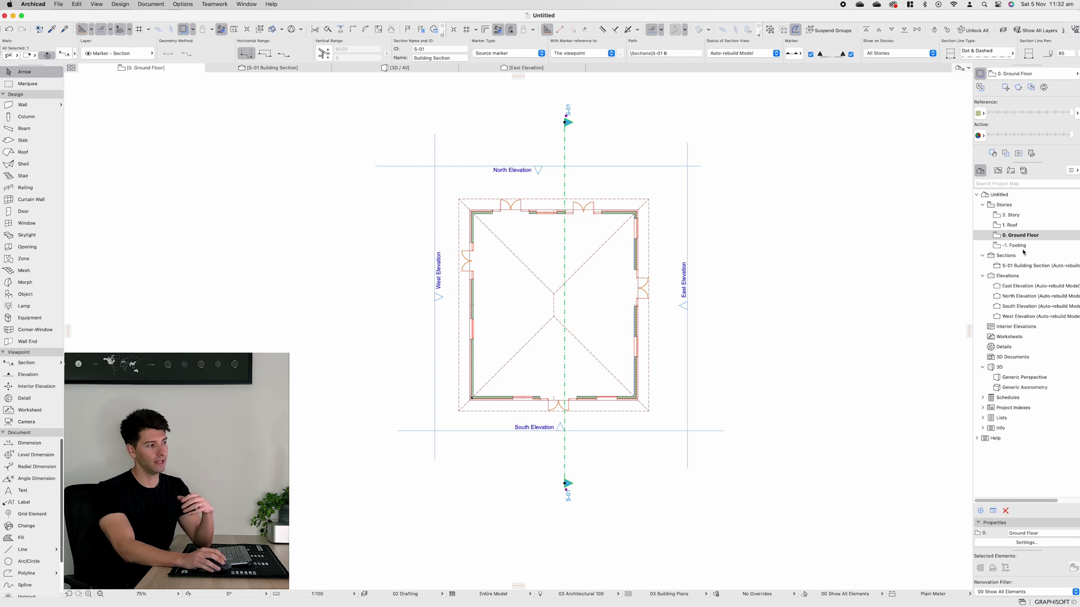
double_click(1022, 266)
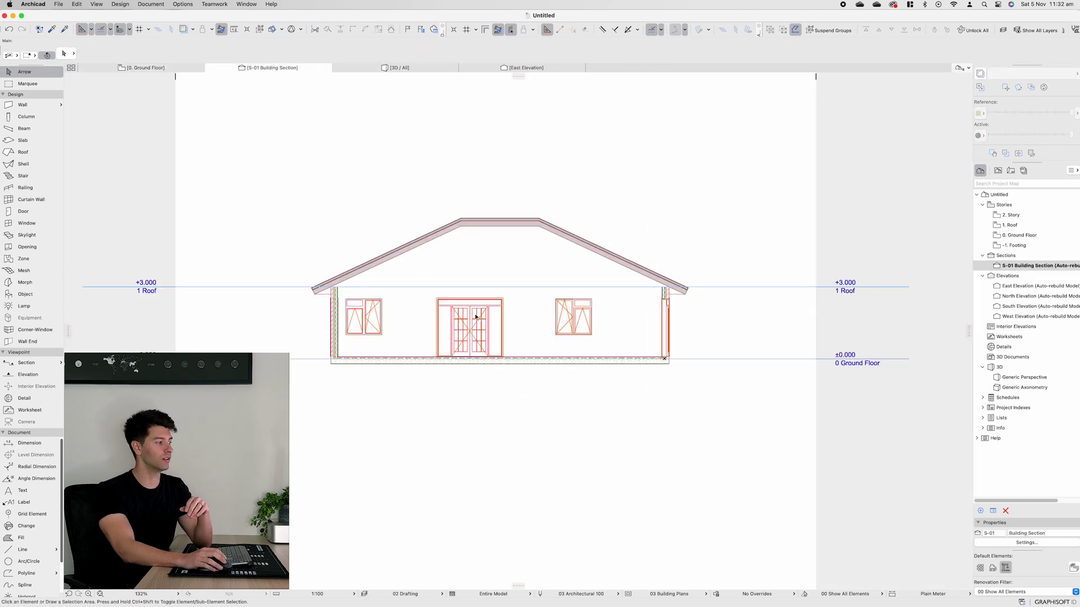
click(476, 316)
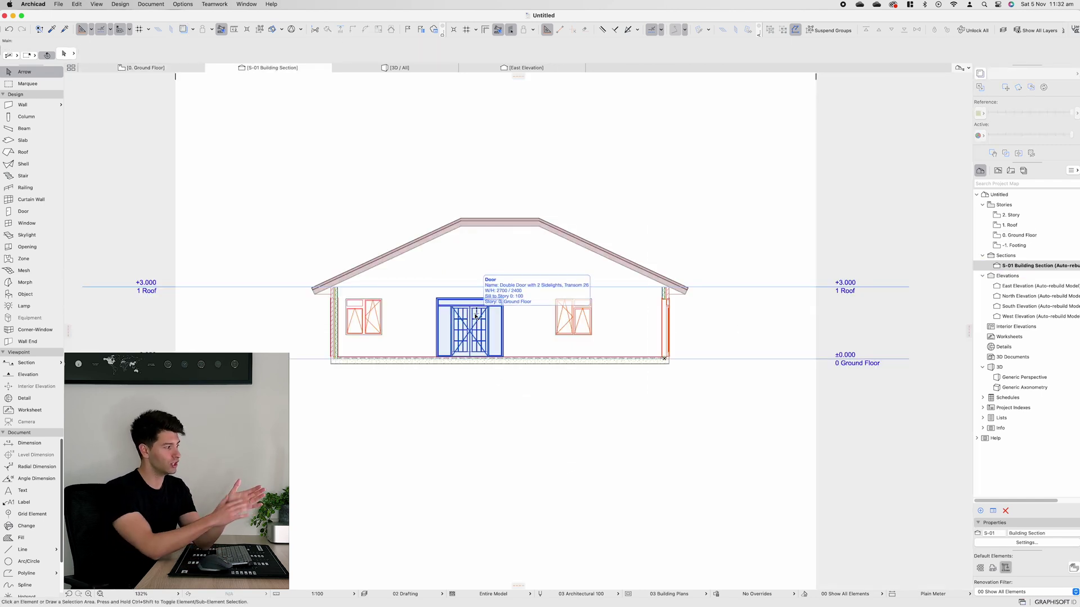
click(595, 236)
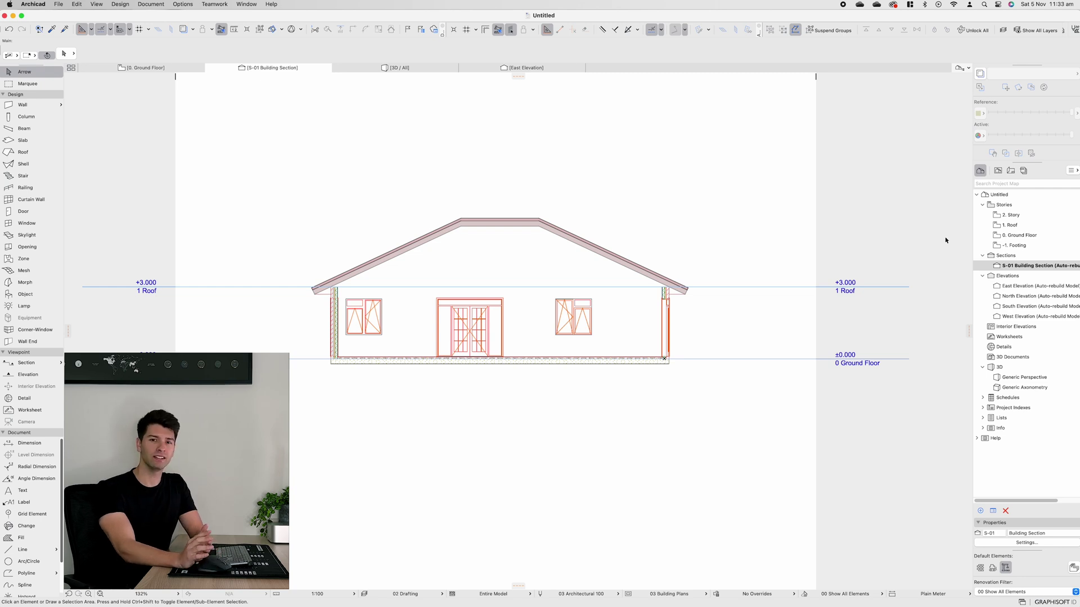
On the ground floor plan, enclose a room about 5.1 m wide around the west door with Double 50 Block Cavity walls
double_click(1019, 236)
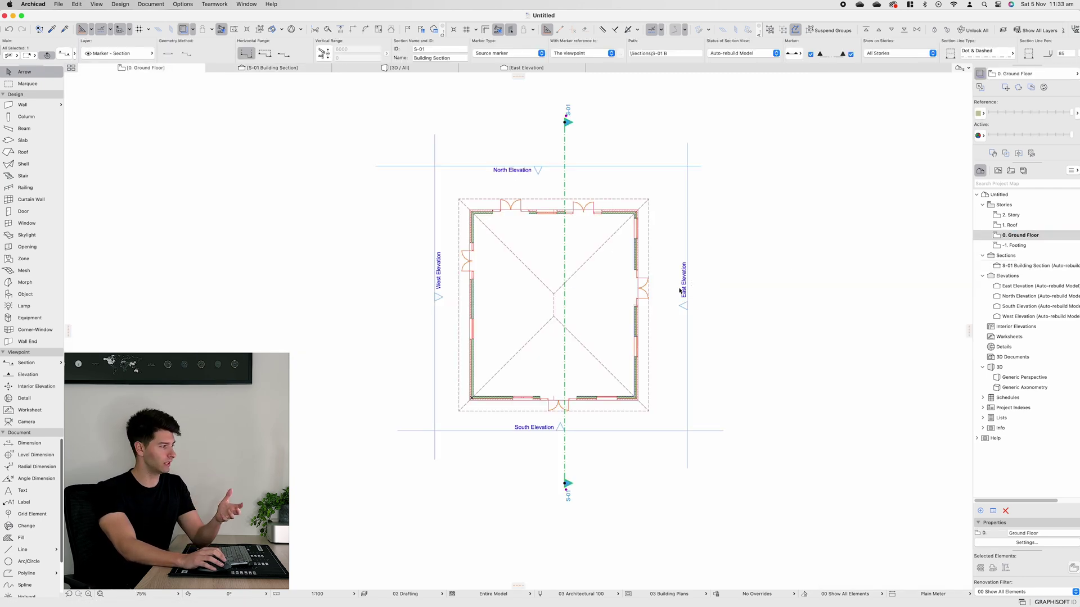
scroll(465, 366, up, 4)
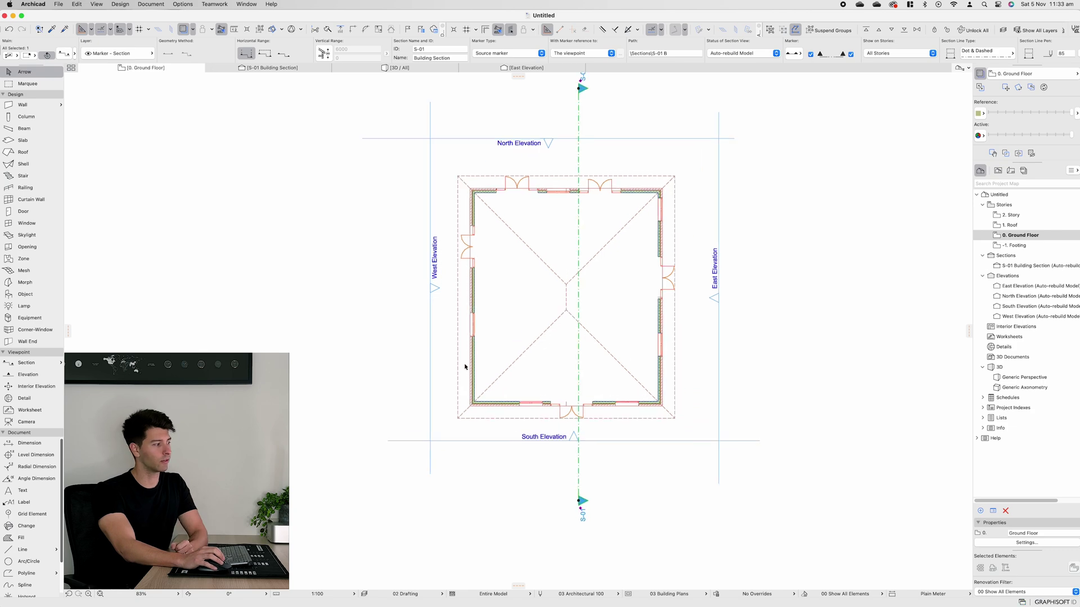
middle_drag(617, 347, 508, 398)
scroll(509, 398, down, 1)
scroll(76, 206, up, 1)
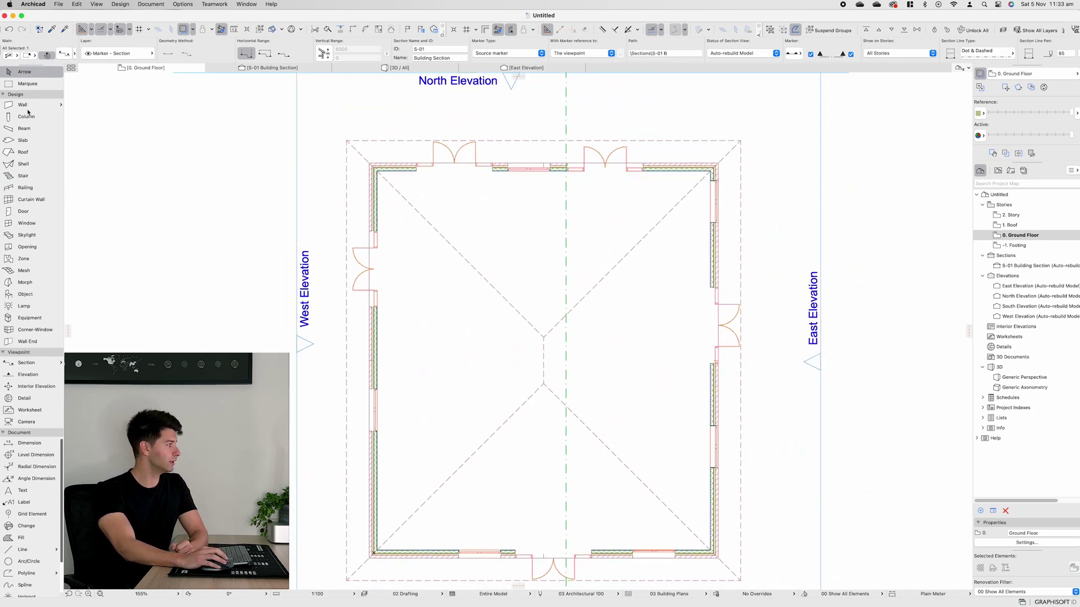
click(25, 105)
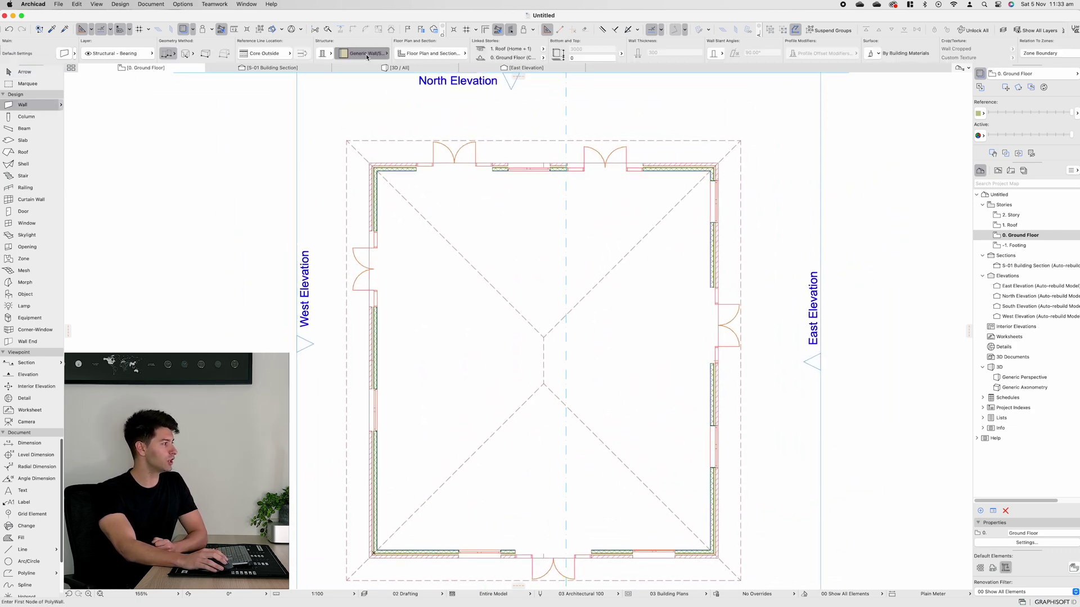
click(366, 54)
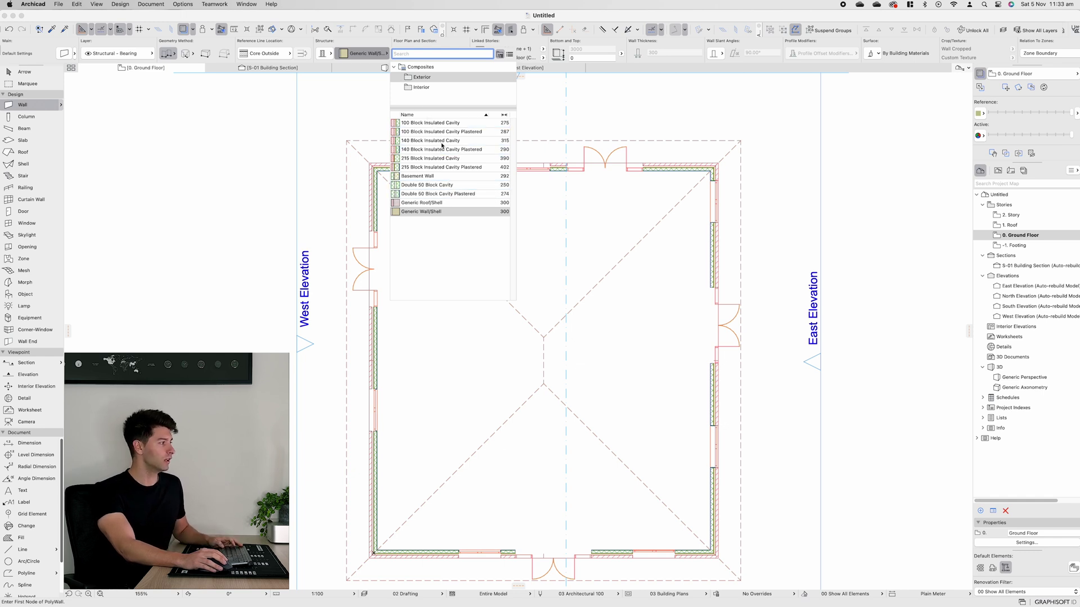
click(441, 185)
click(377, 220)
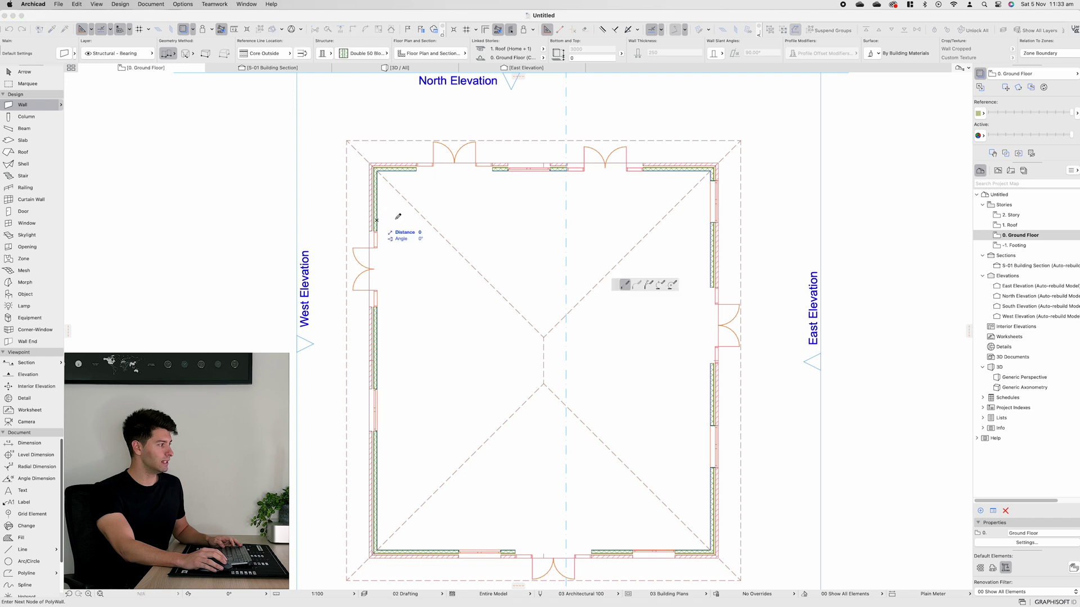
click(521, 219)
click(522, 331)
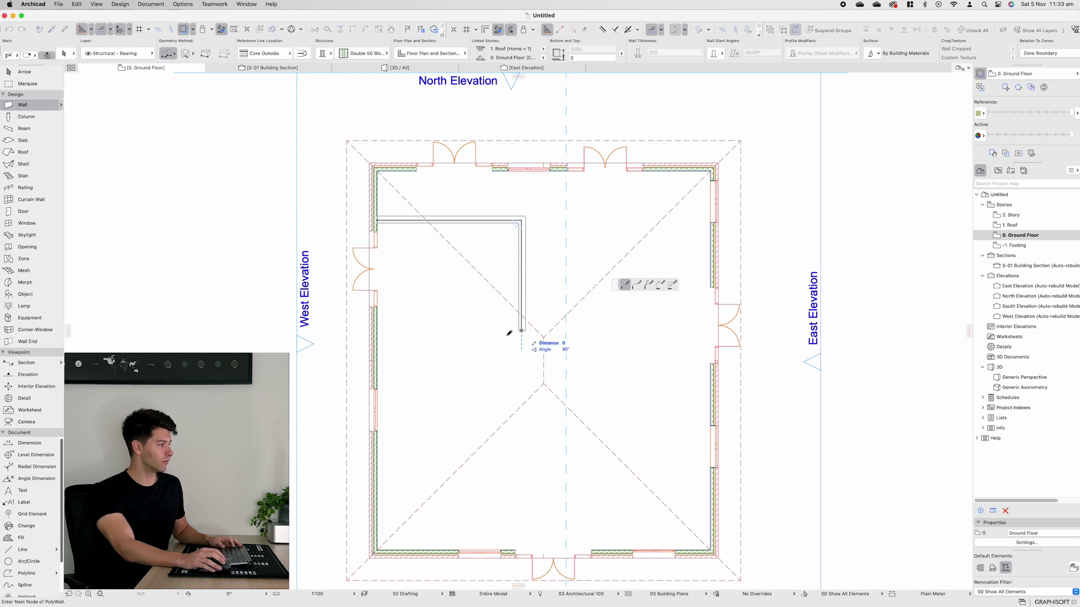
double_click(376, 332)
Draw a wall of about 6.5 m from the new room to the east wall, and one of about 9.7 m from it to the south wall
click(528, 273)
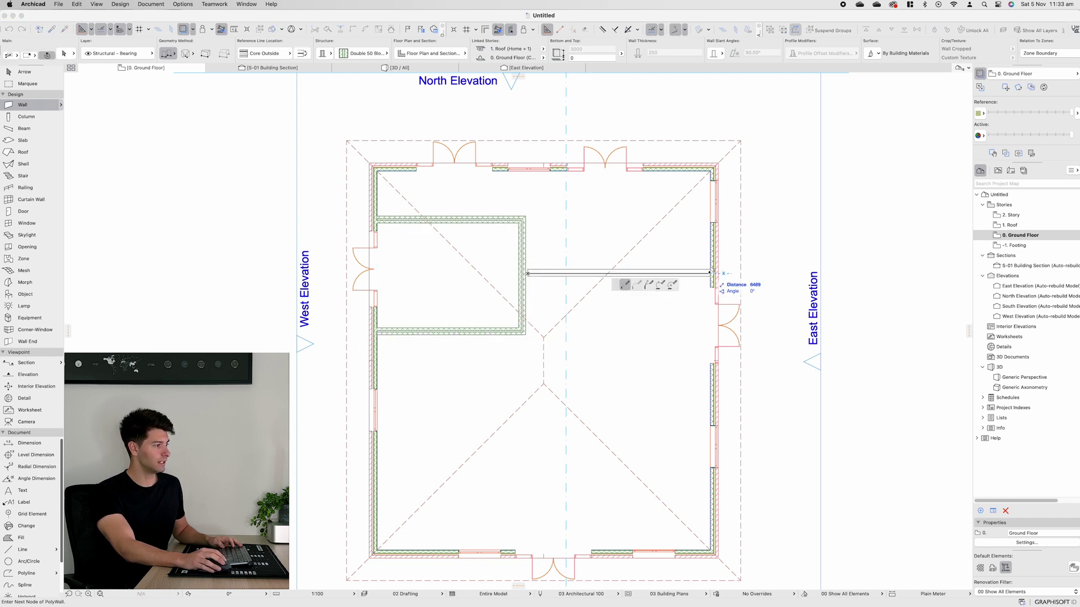
double_click(712, 275)
scroll(620, 160, down, 5)
click(619, 137)
key(Escape)
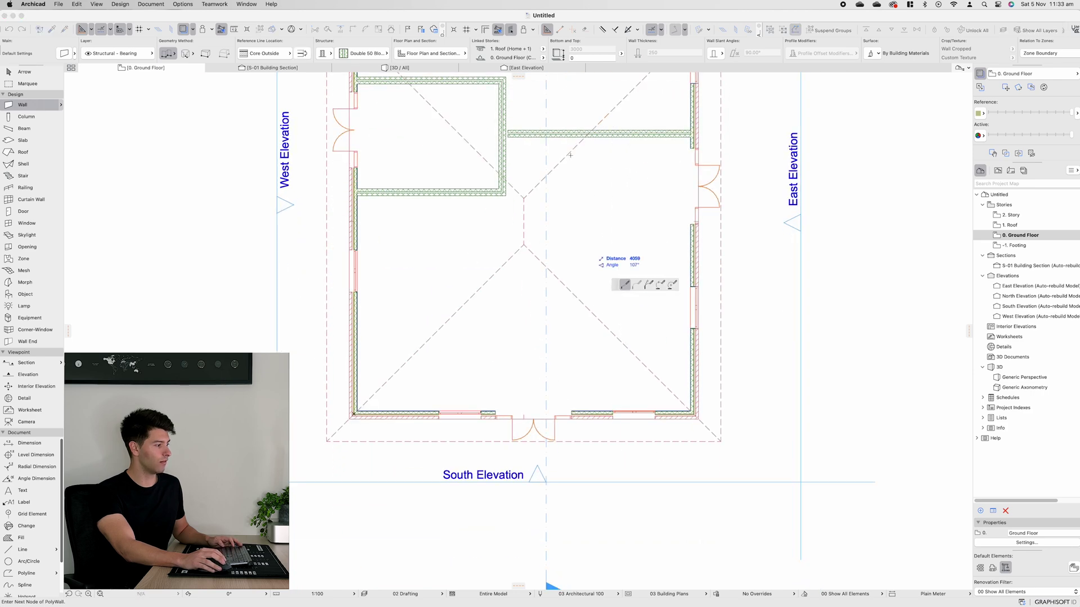
click(580, 137)
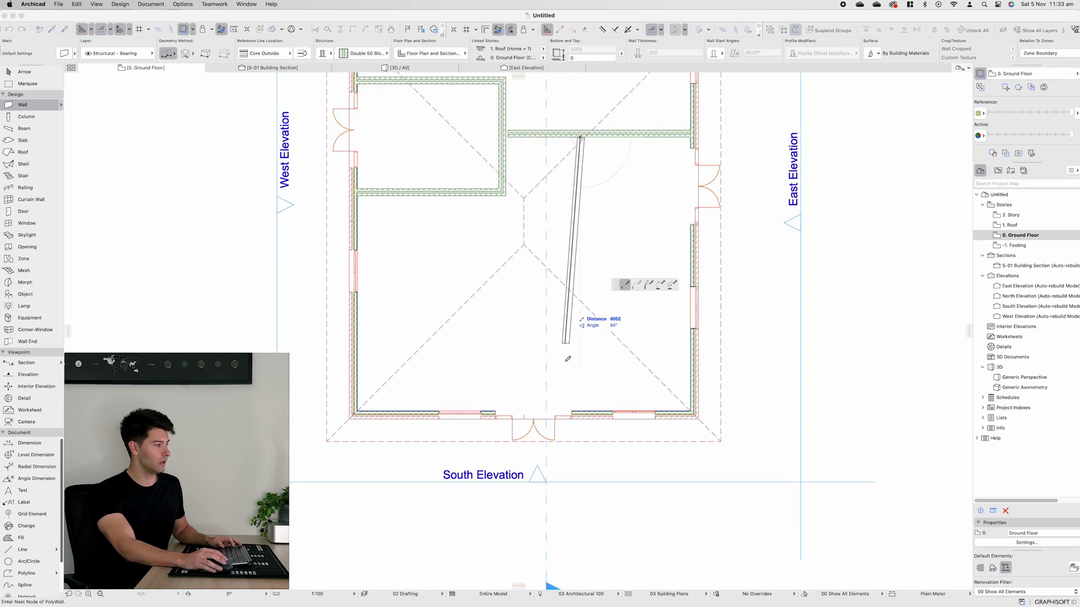
double_click(580, 412)
key(Escape)
scroll(553, 344, down, 3)
middle_drag(553, 345, 591, 398)
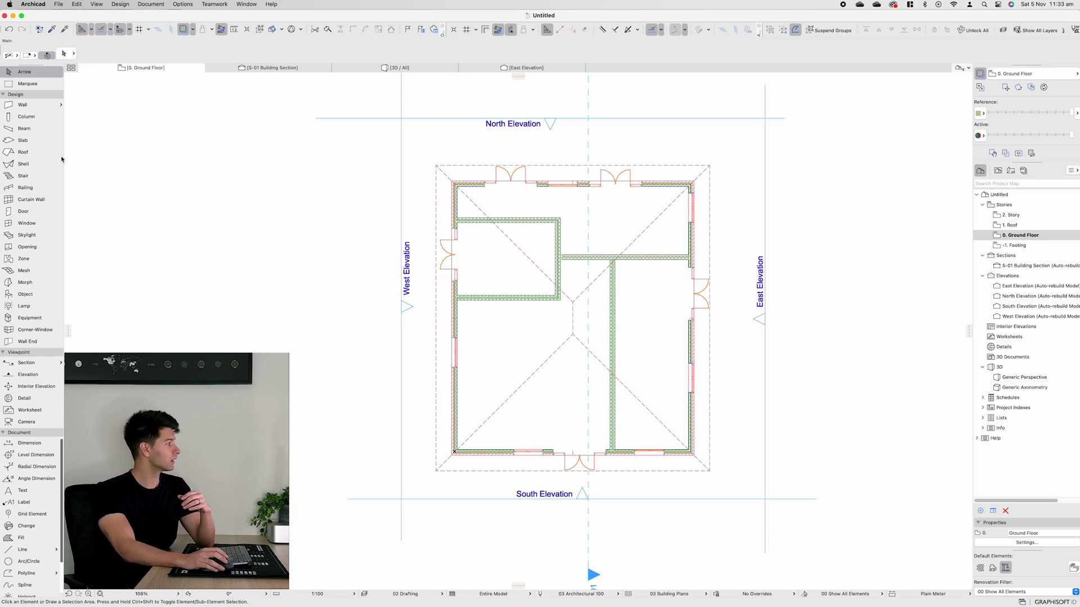
Search the object library for toilet and place a WC 26 in the south-east room
click(25, 294)
click(64, 53)
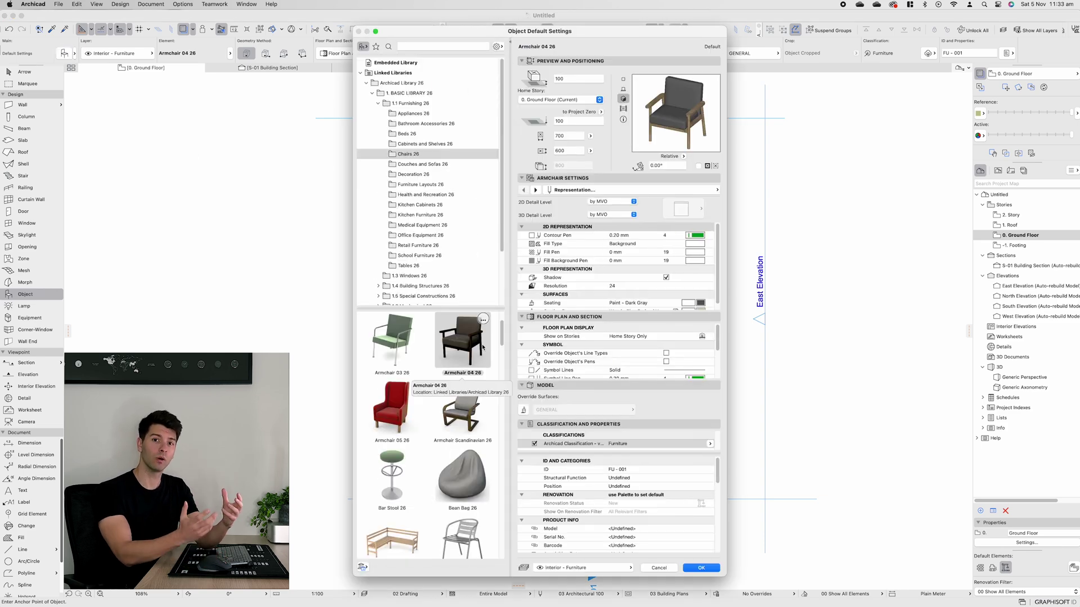
click(453, 46)
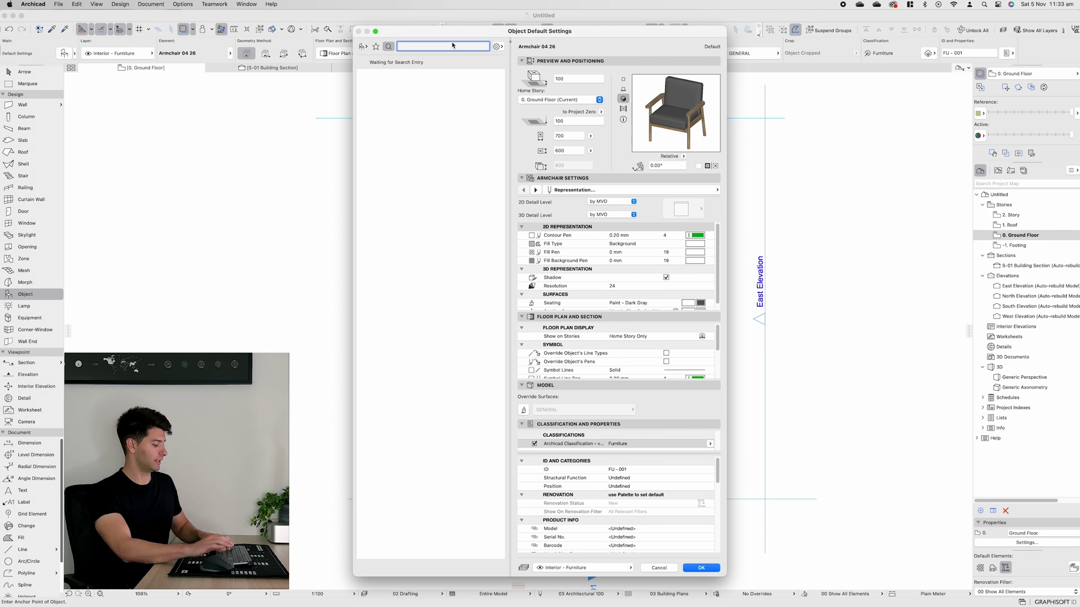
text(toilet)
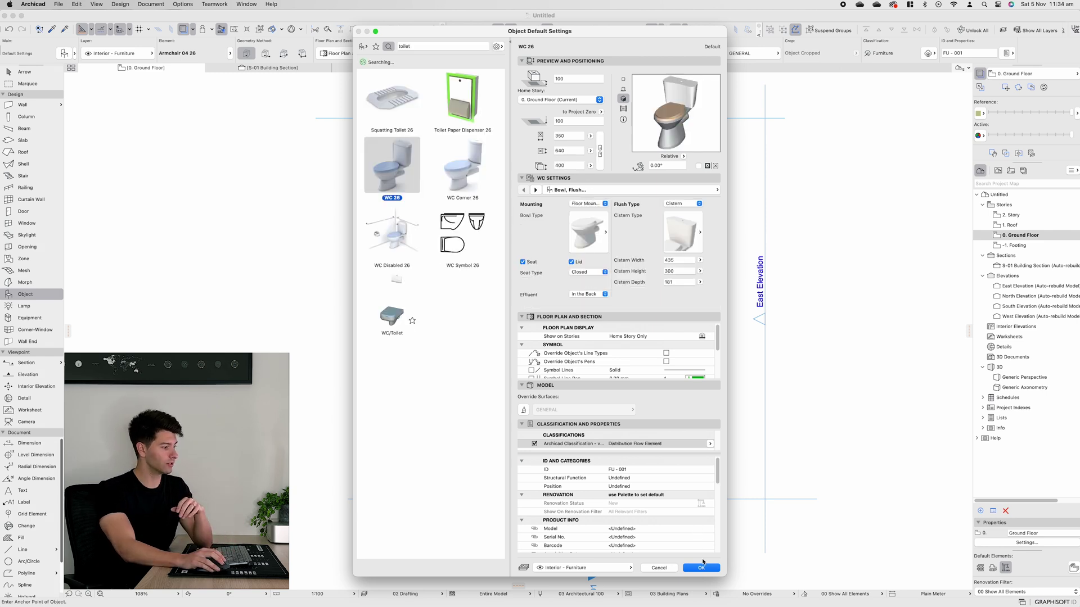
click(702, 568)
click(659, 326)
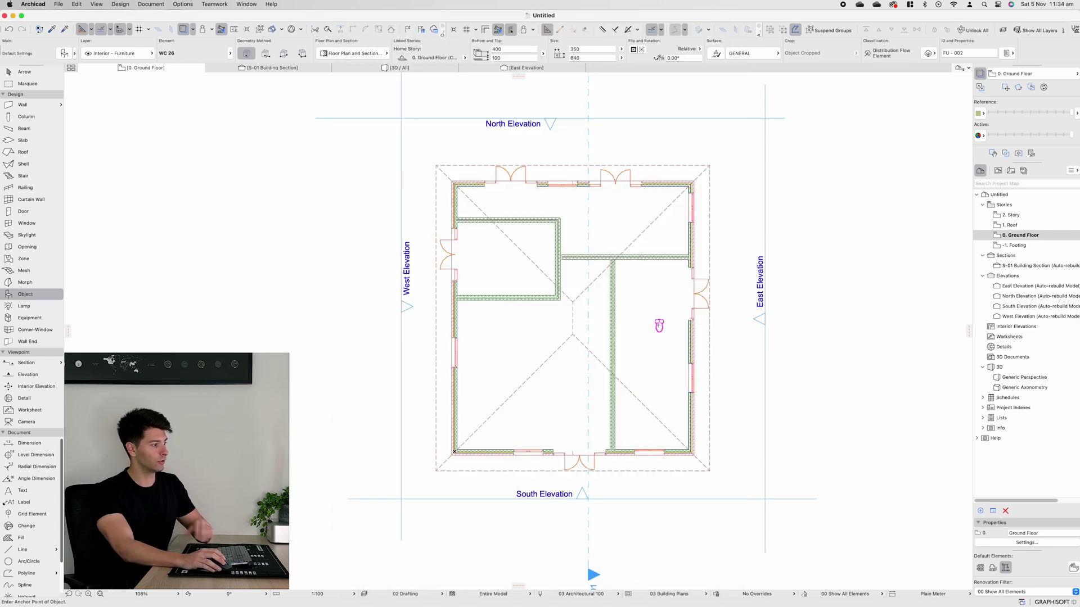
key(Escape)
Place a Basin Cabinet 26 and a Shower Cabin 26 from the object library just south of the WC
click(24, 295)
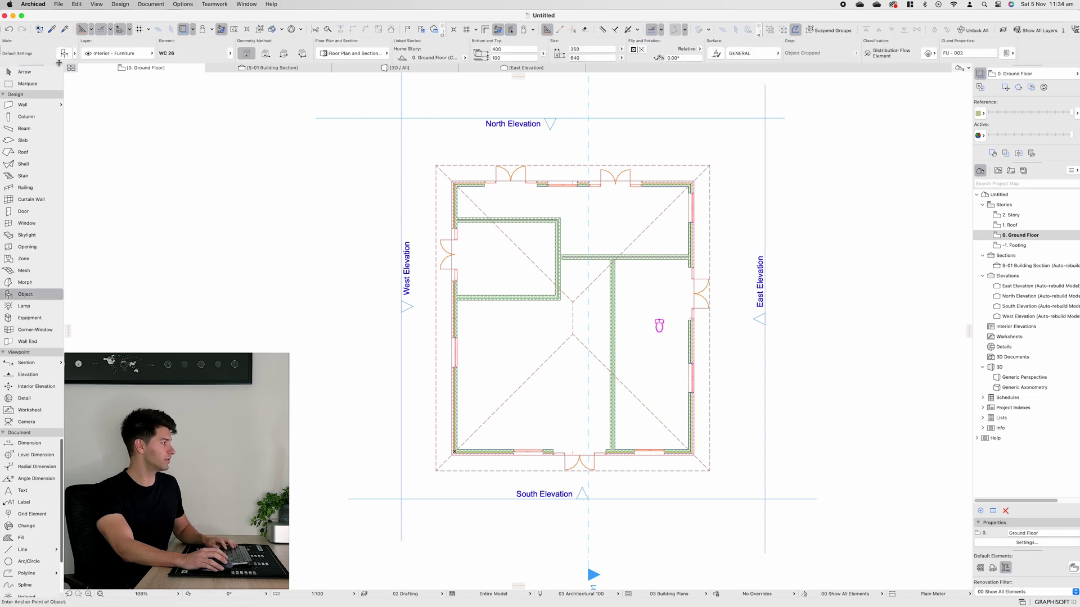
click(64, 54)
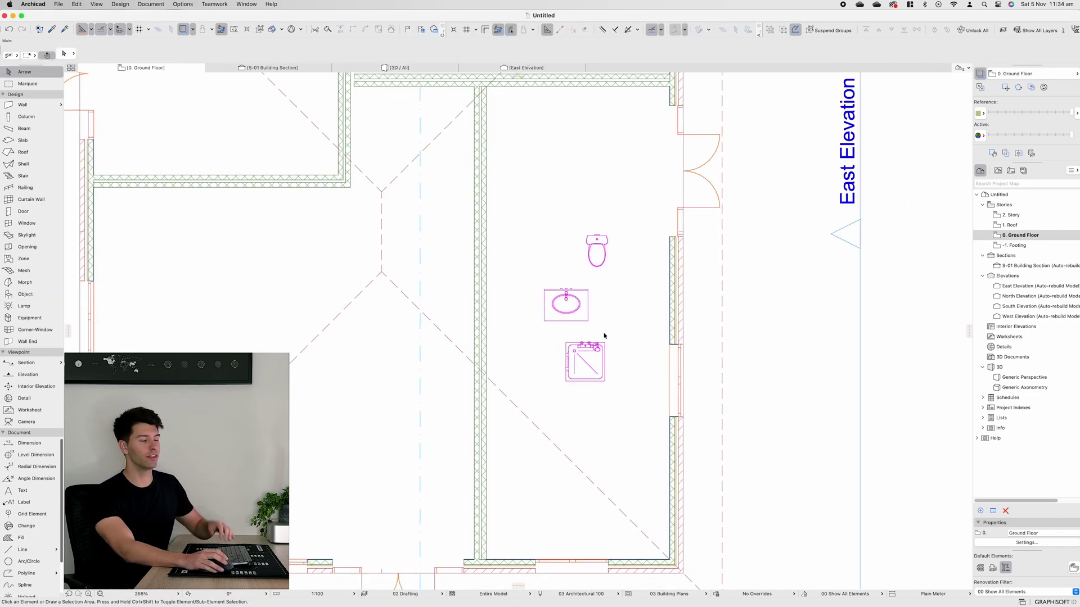
scroll(604, 335, down, 2)
middle_drag(600, 335, 607, 379)
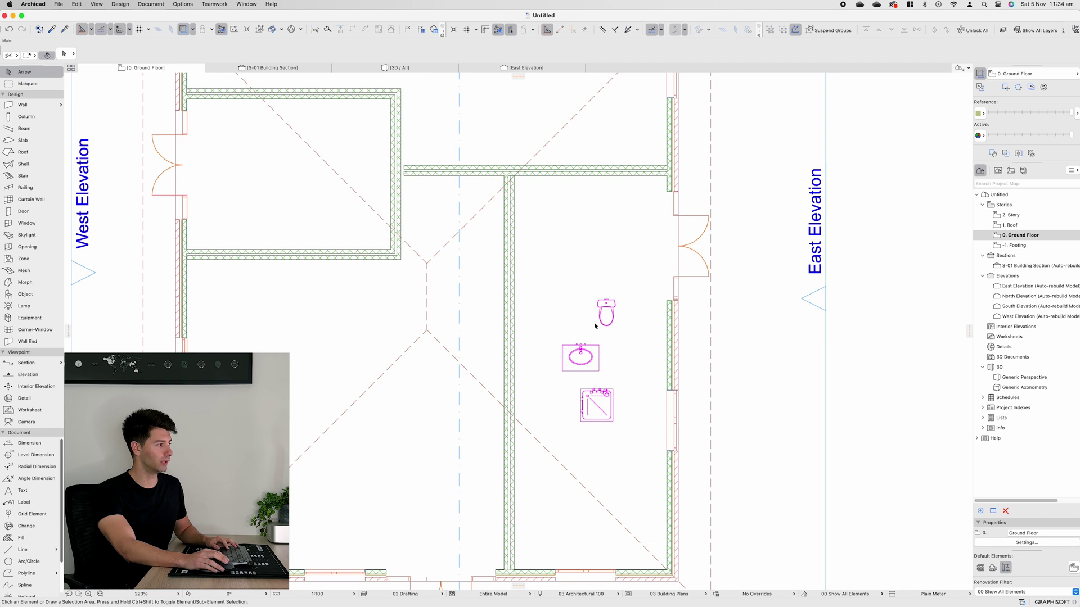
Assign the WC, basin cabinet and shower cabin to the MEP - Plumbing layer
click(601, 318)
shift+click(579, 357)
shift+click(598, 408)
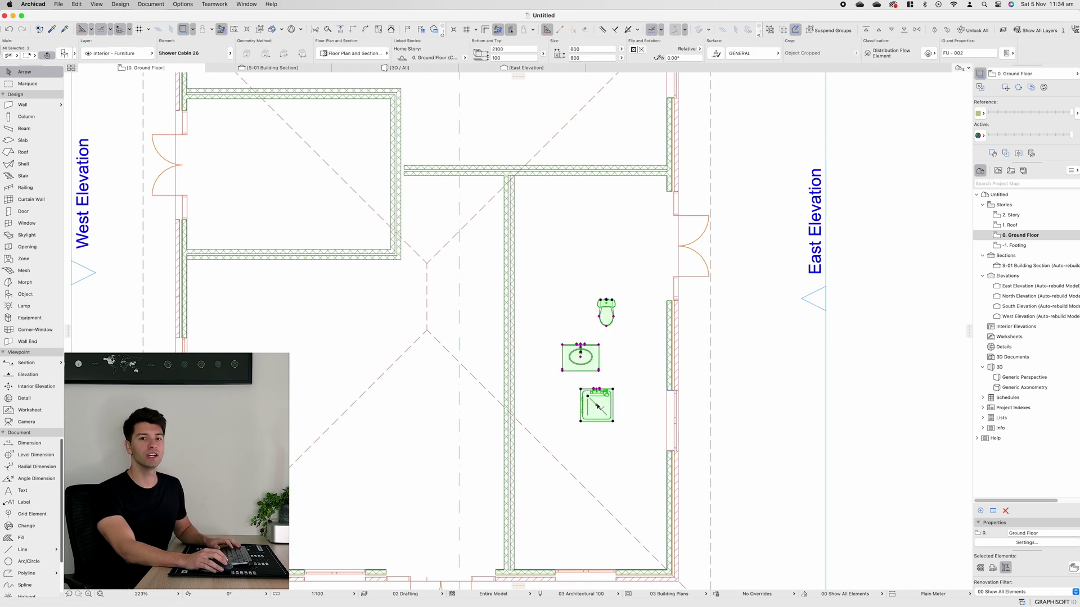
click(118, 53)
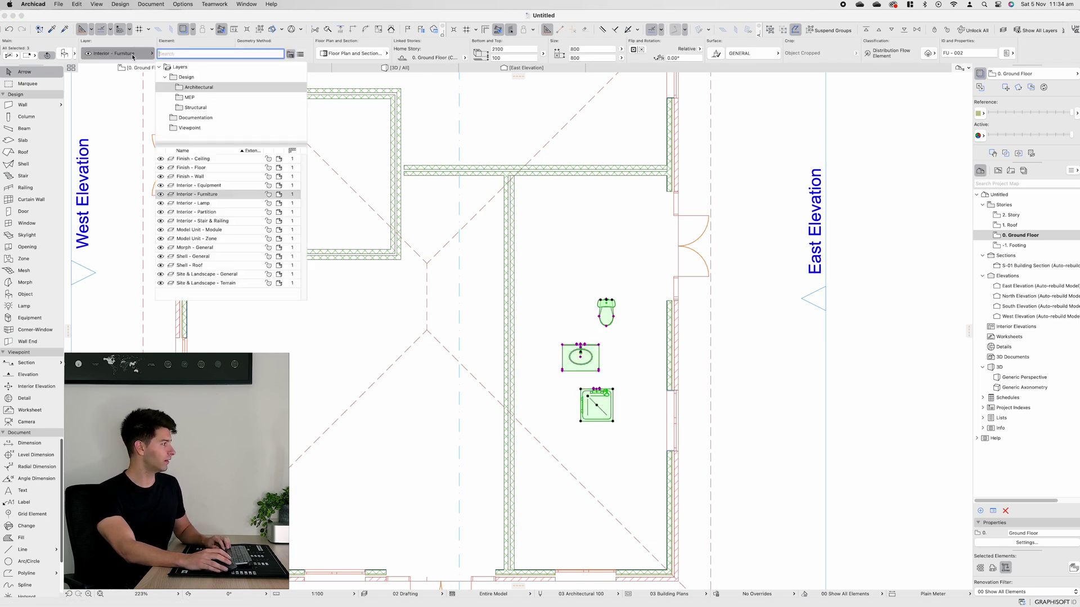
click(190, 97)
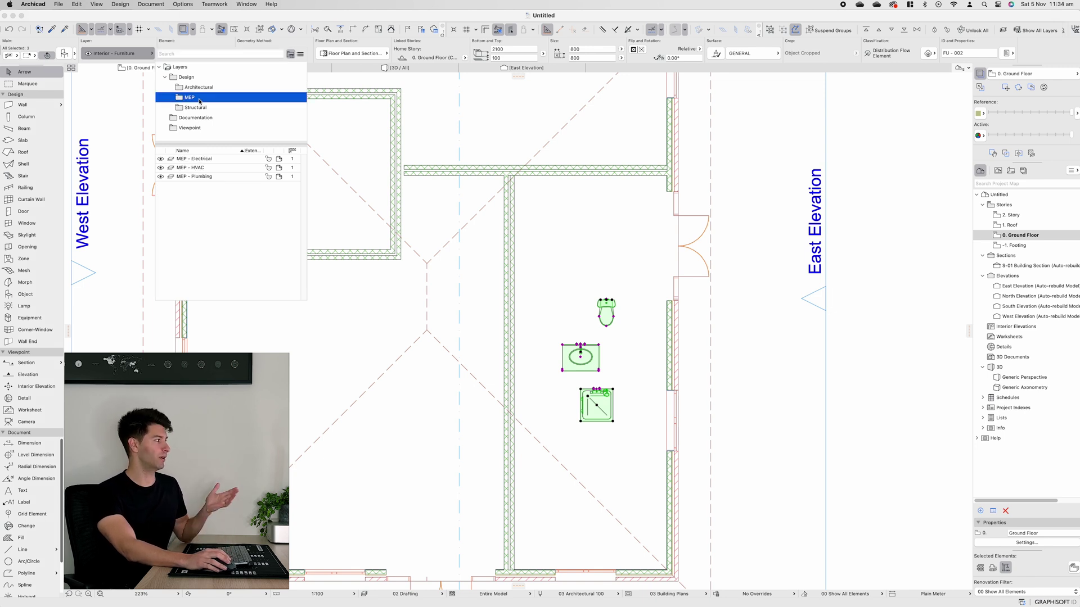
click(216, 178)
key(Escape)
Move the WC and the basin cabinet side by side against the north wall of the west room
scroll(609, 332, down, 3)
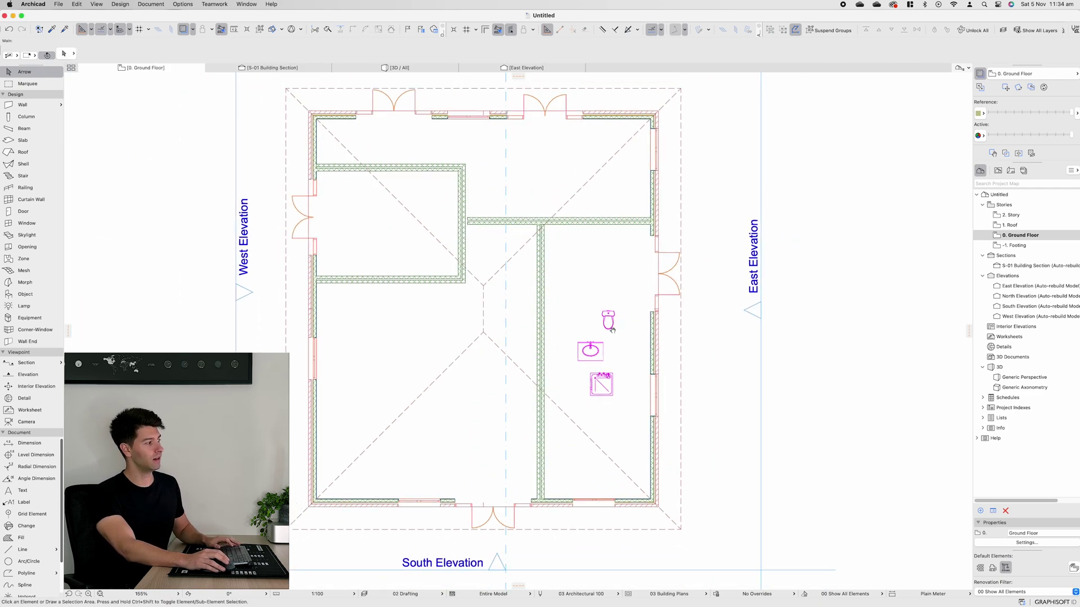
middle_drag(609, 320, 610, 331)
click(610, 331)
key(super+d)
drag(609, 329, 435, 192)
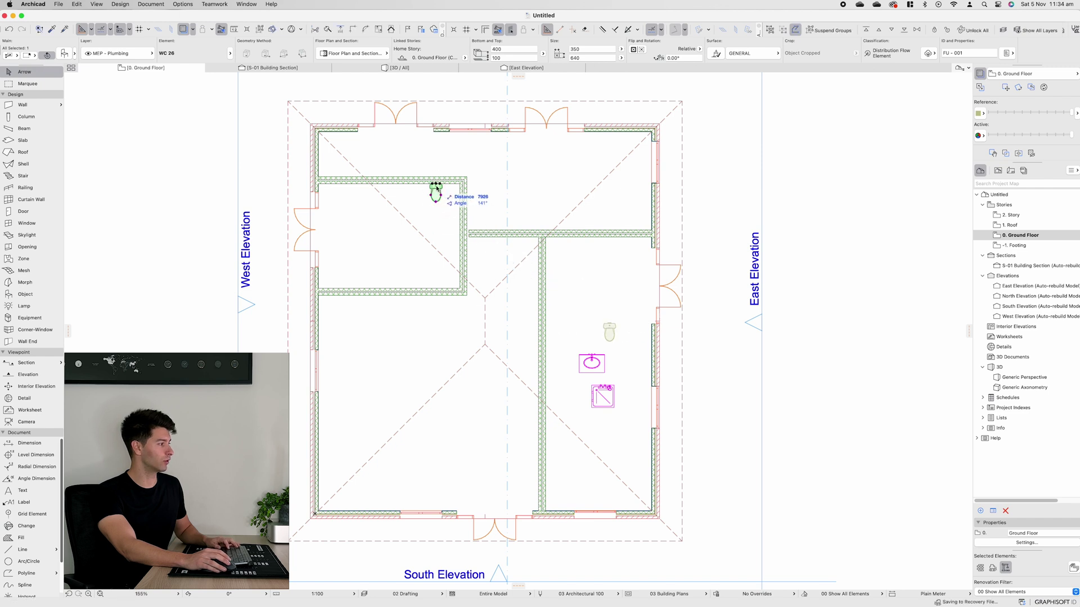
click(588, 359)
drag(585, 356, 406, 186)
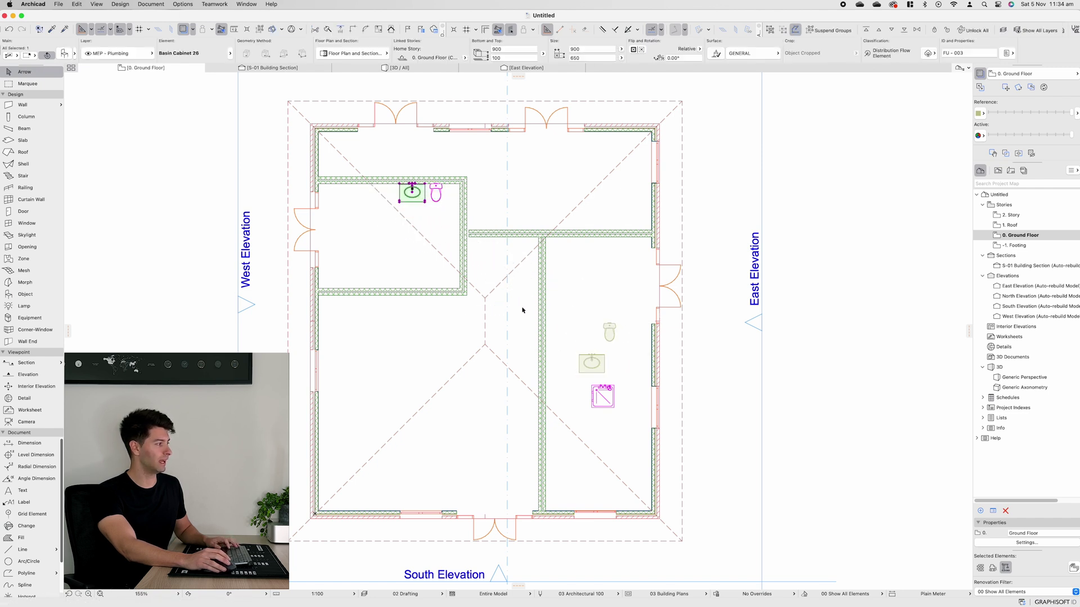
Move the shower cabin to the west room's south-east corner and rotate it by 180° into the room
click(598, 390)
drag(596, 389, 461, 292)
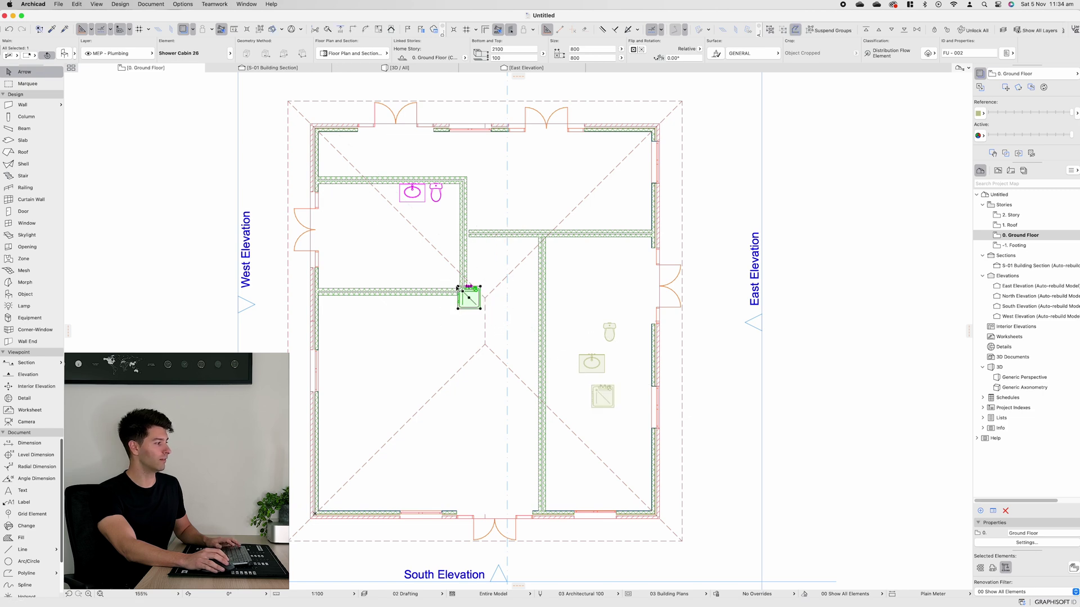
scroll(461, 291, up, 5)
key(super+e)
click(464, 291)
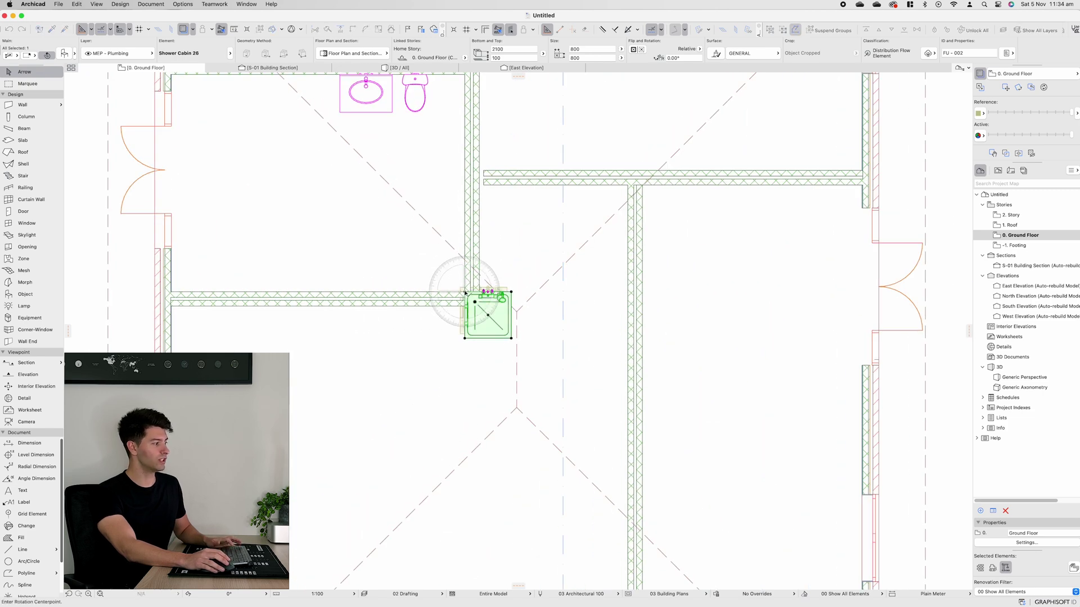
click(618, 291)
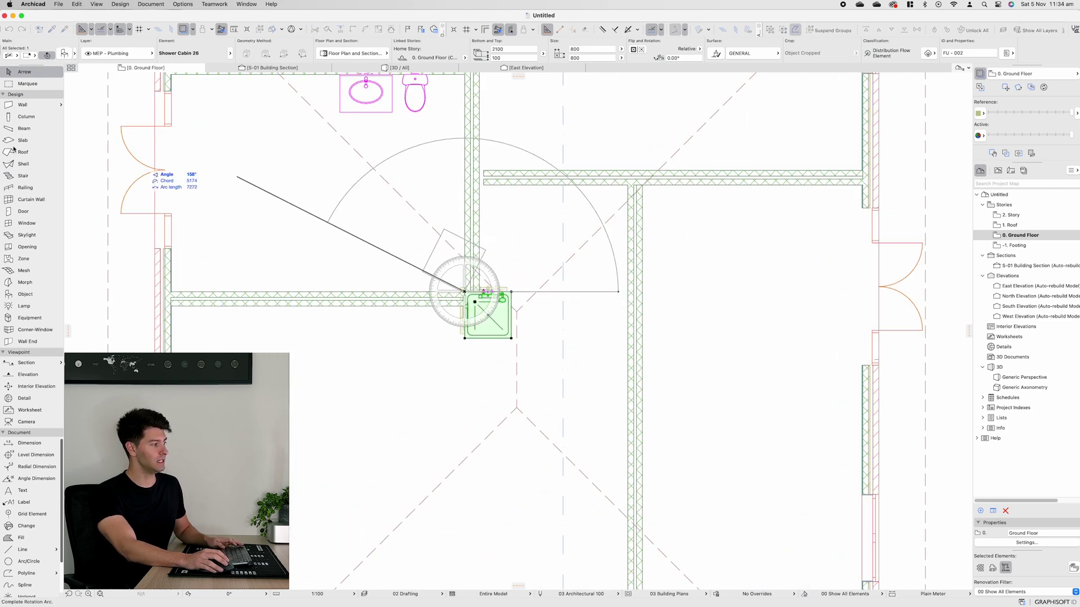
click(233, 284)
key(Escape)
click(451, 265)
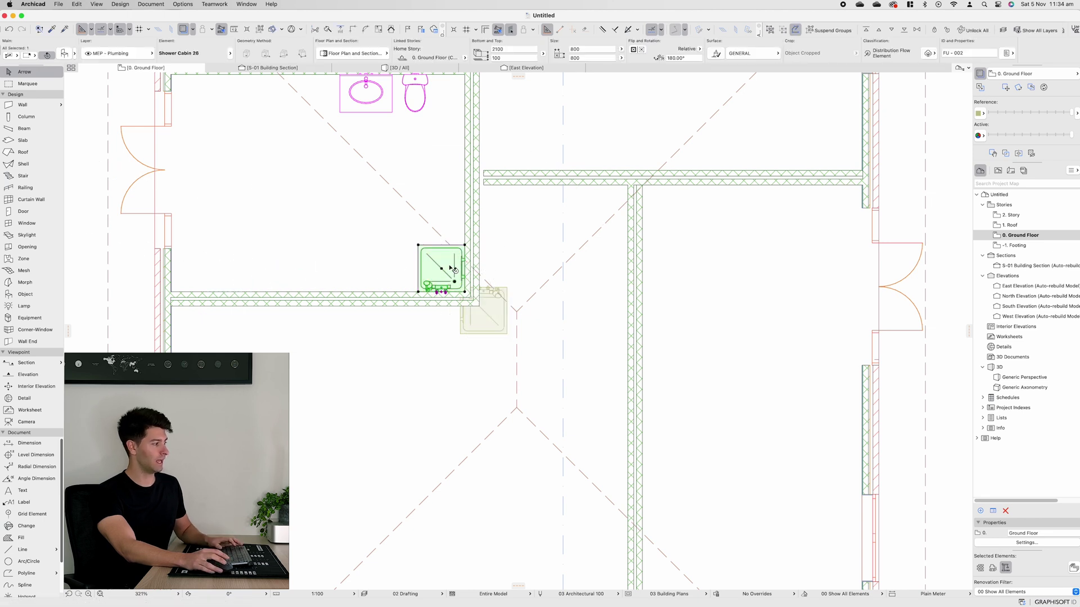
key(super+m)
click(449, 265)
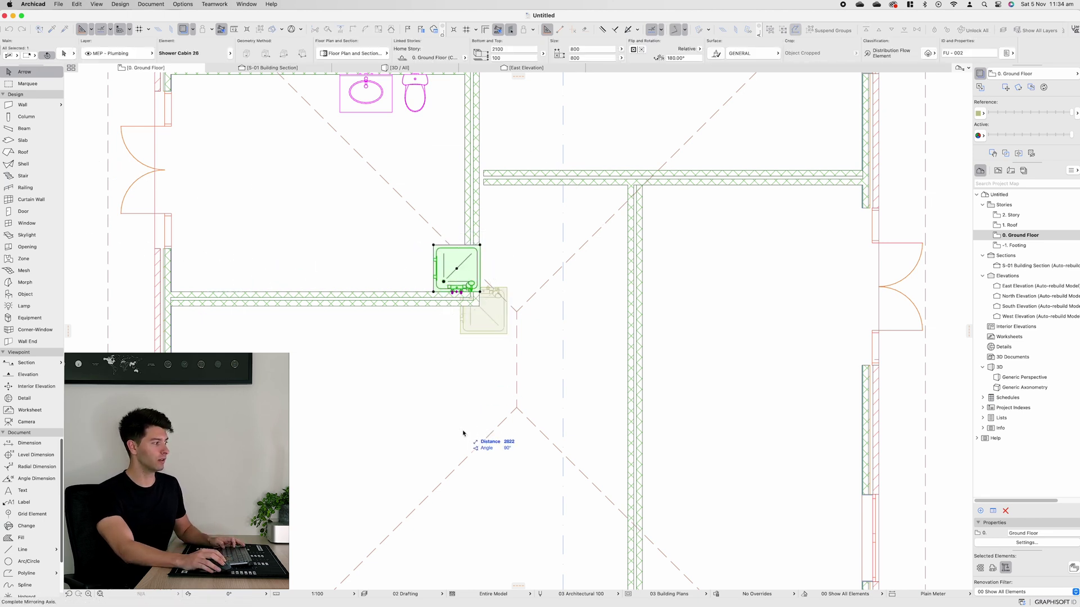
key(Escape)
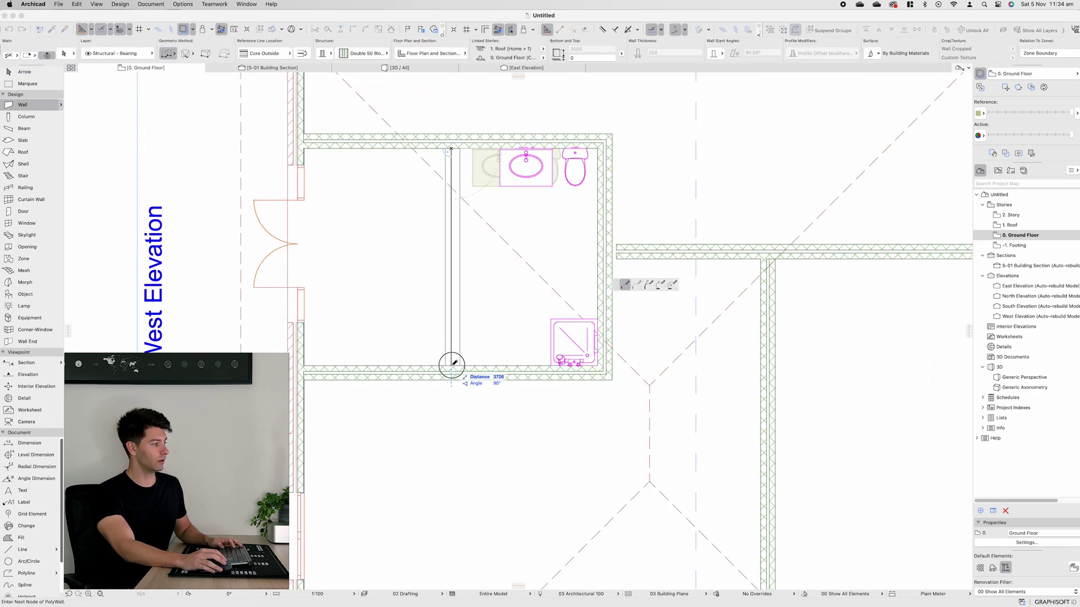
Divide the west room with a north-south wall about 3.7 m long, and extend the east-west wall to the room's east wall
click(450, 366)
shift+click(619, 250)
click(606, 252)
key(Escape)
scroll(596, 259, down, 3)
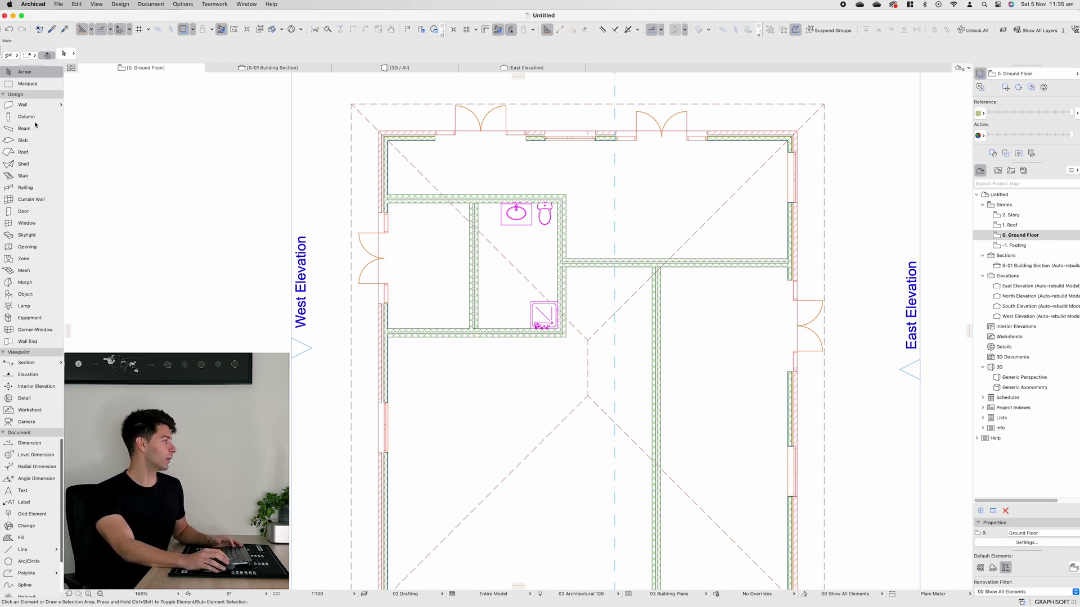
Insert a Double Door with 2 Sidelights, Transom 26 midway along the new partition wall and select it
click(22, 211)
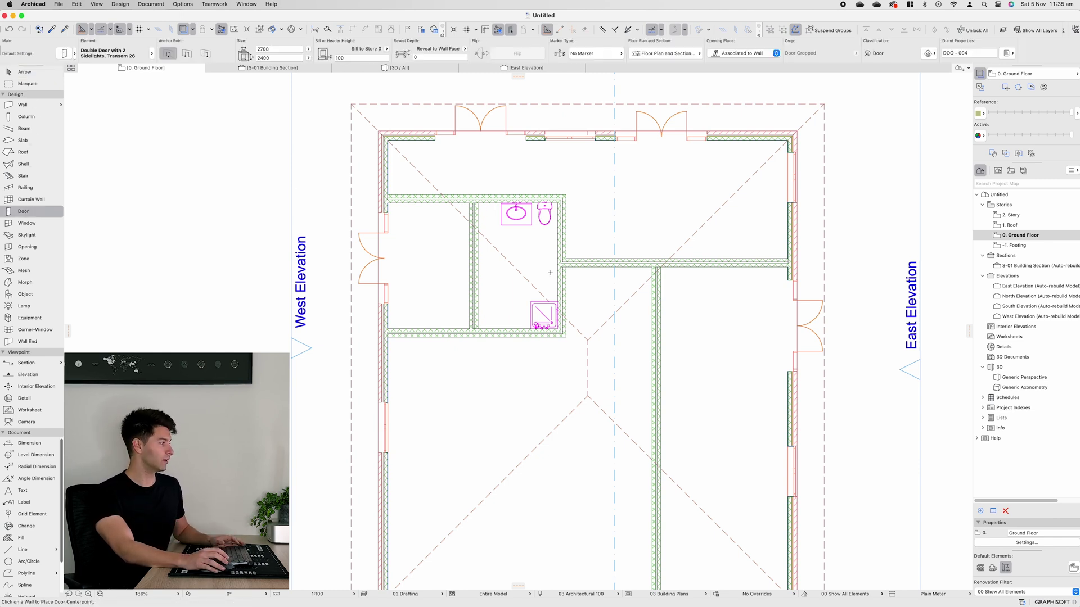
click(471, 259)
key(Escape)
click(473, 213)
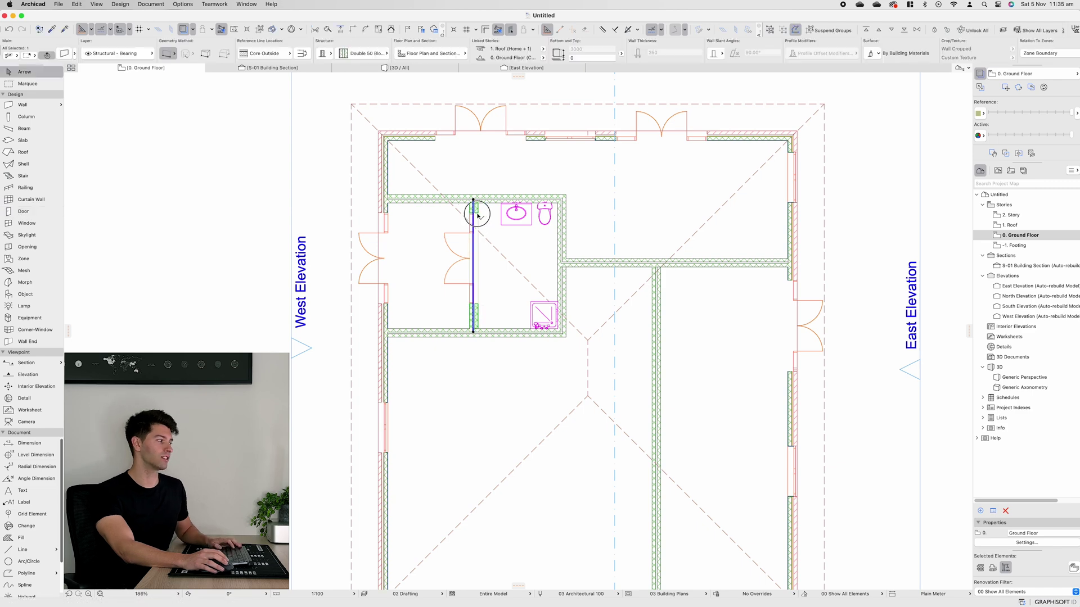
click(477, 214)
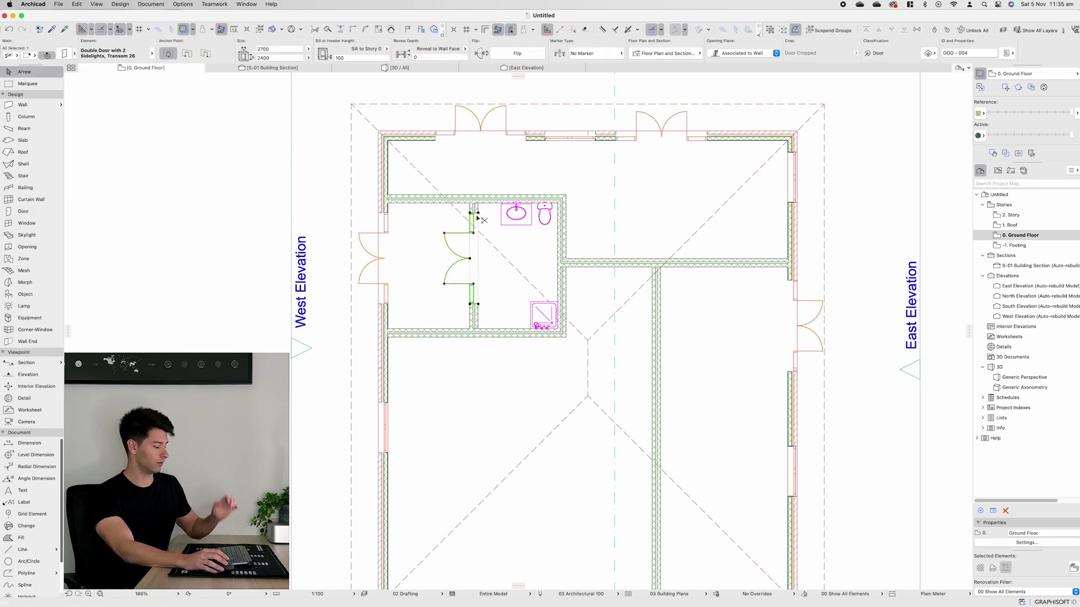
Change the partition's door to the hinged Arch Door with Transom 26, using the Style 1 door leaf
key(super+t)
click(563, 251)
click(488, 413)
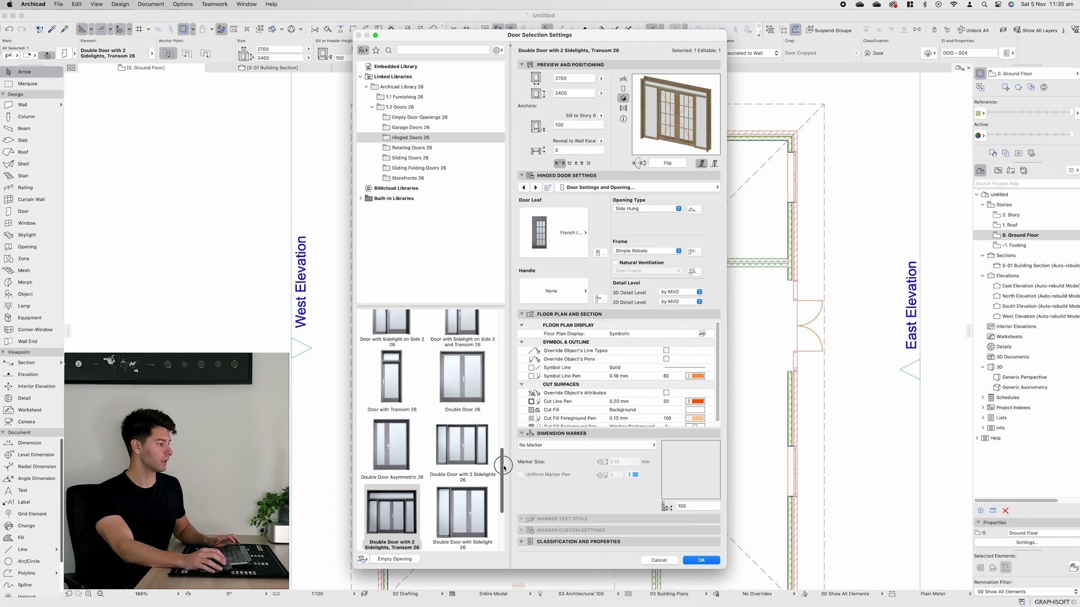
scroll(483, 407, down, 5)
click(476, 402)
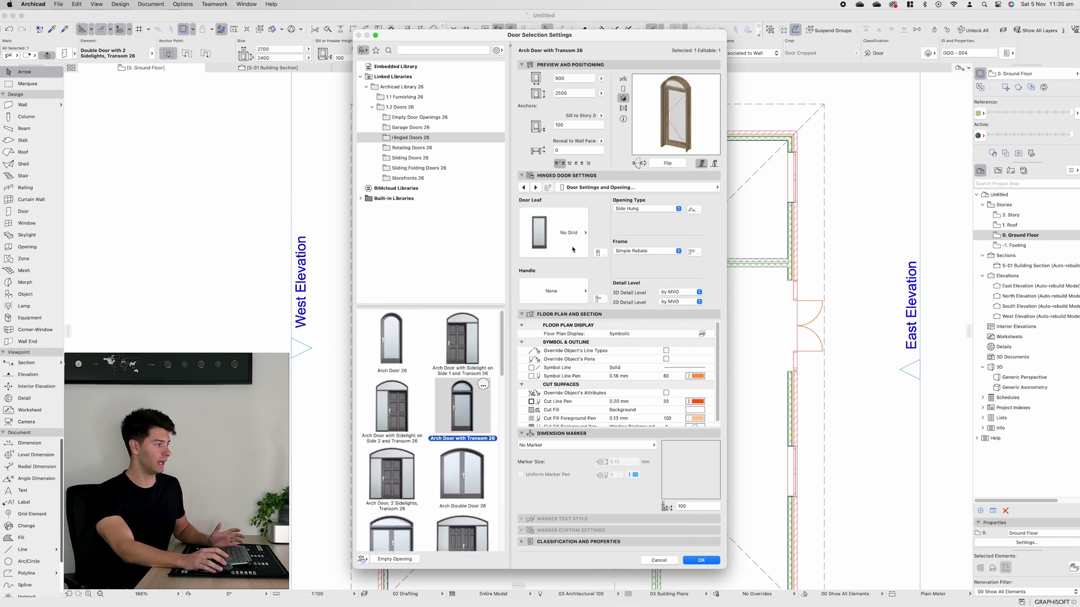
click(562, 241)
click(646, 405)
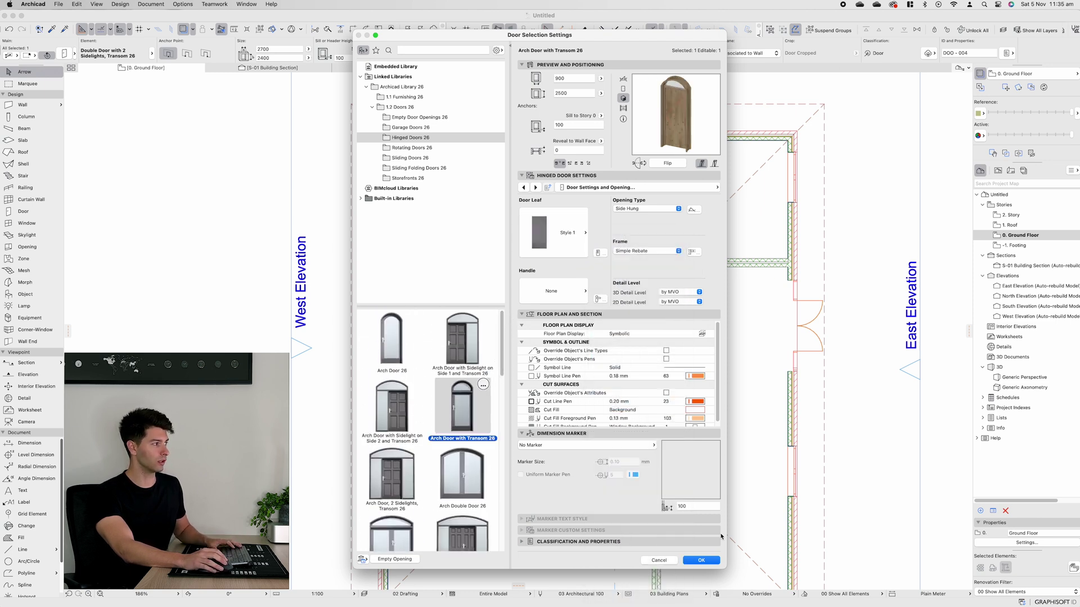
click(701, 560)
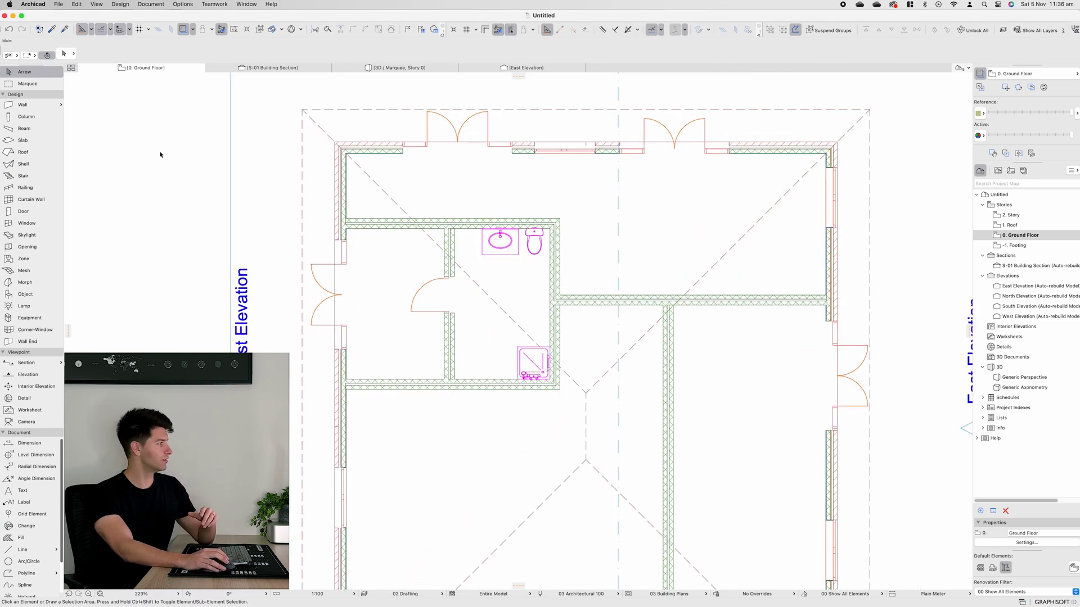
Enclose the bathroom in an all-stories marquee and inspect the enclosed part in 3D, including its fixtures and door
click(50, 85)
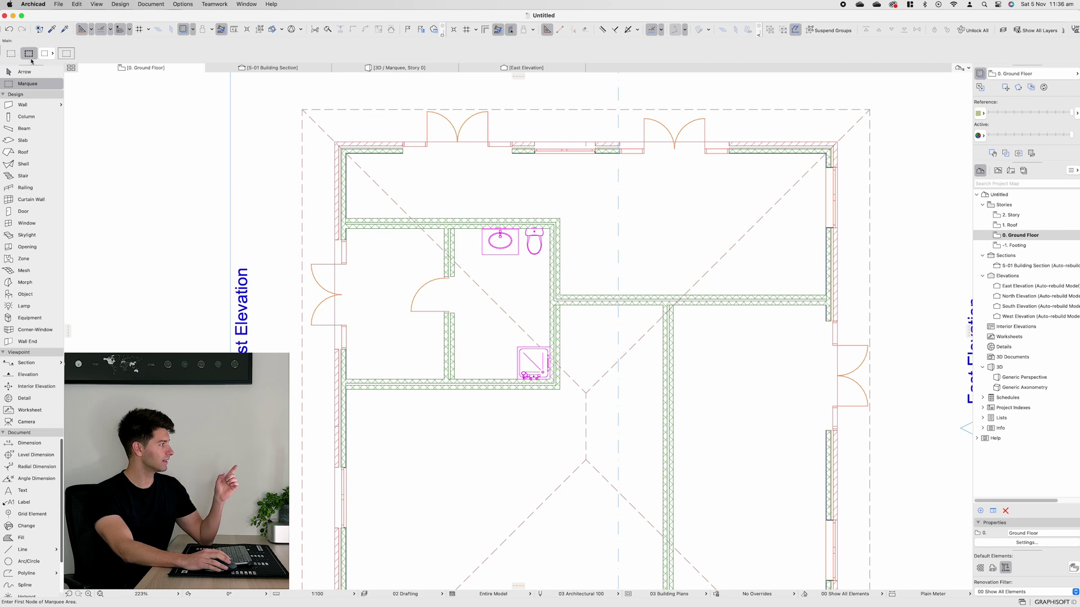
click(572, 194)
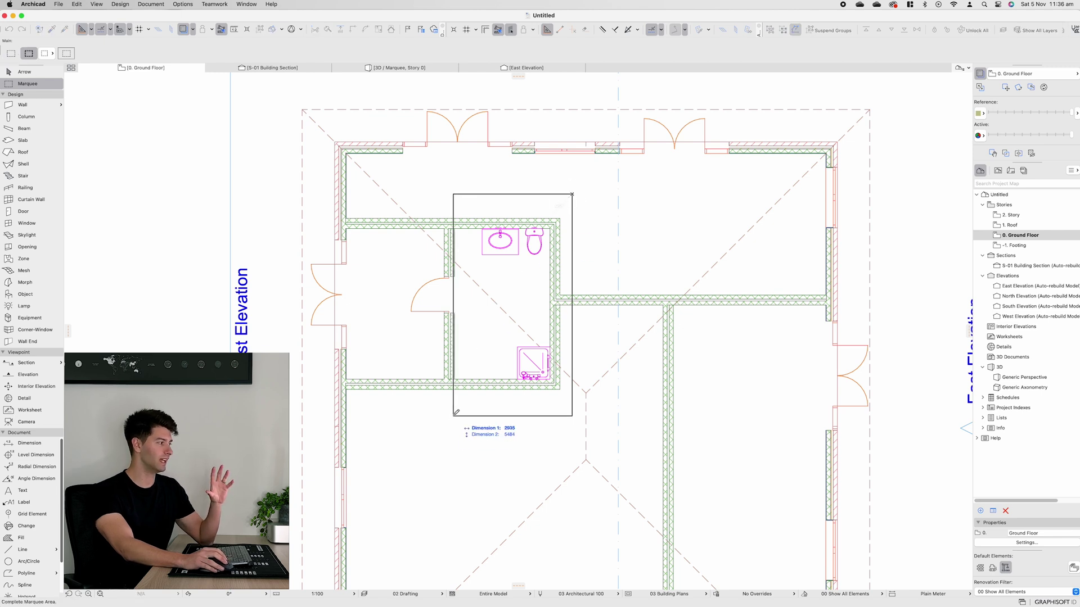
click(457, 376)
right_click(487, 300)
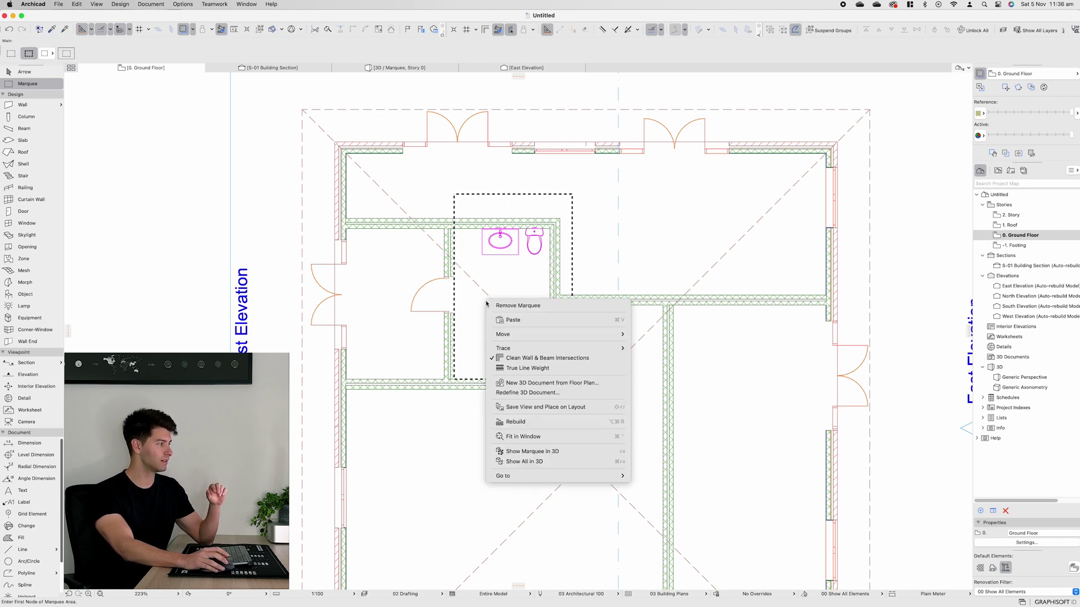
click(518, 452)
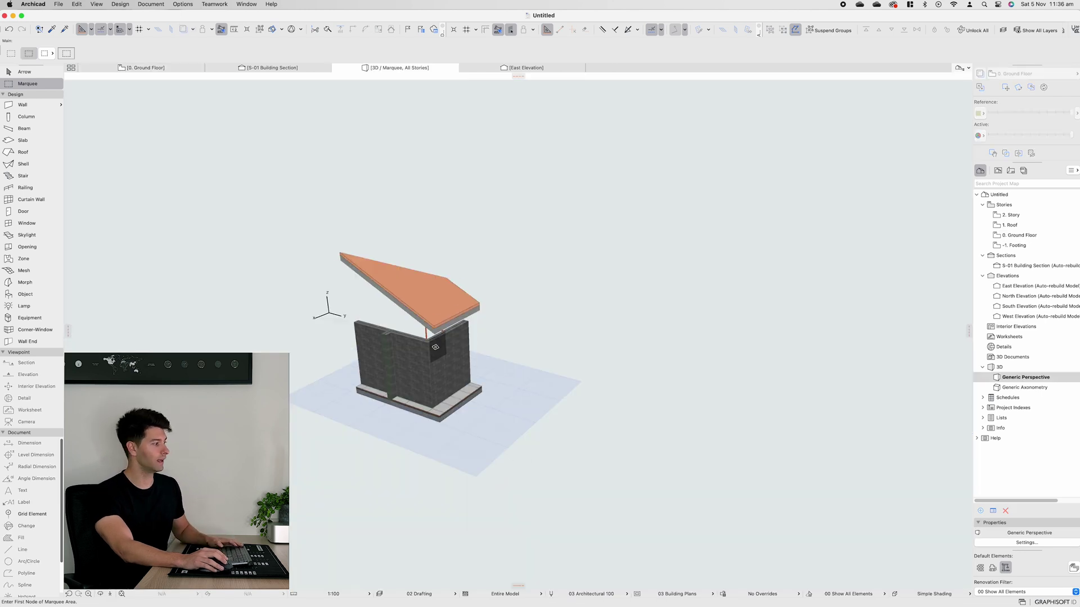
shift+middle_drag(420, 374, 506, 337)
scroll(417, 343, up, 3)
shift+middle_drag(416, 343, 746, 374)
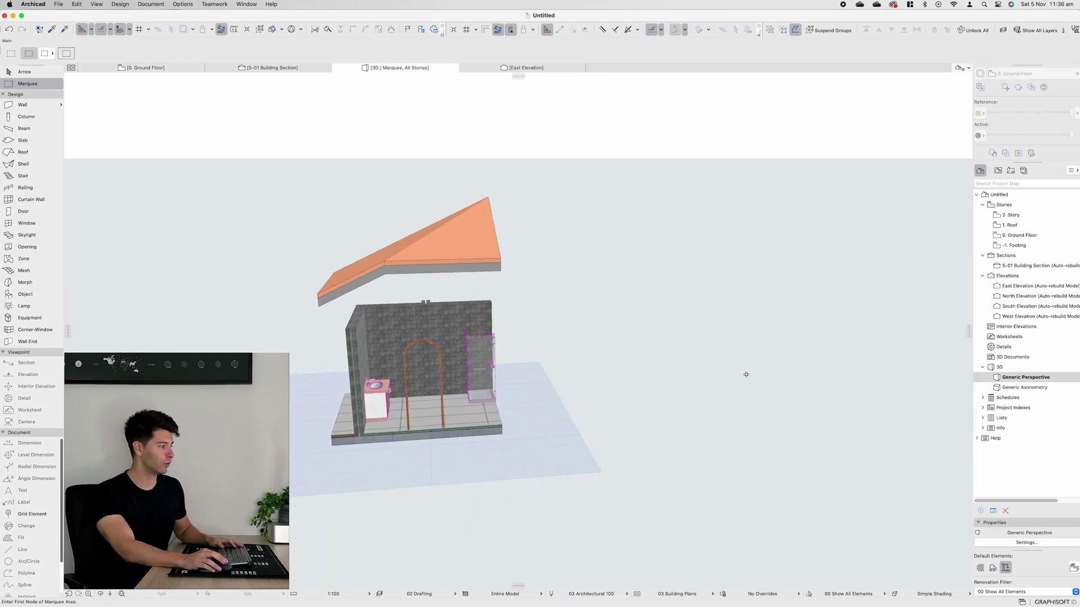
shift+middle_drag(393, 388, 392, 424)
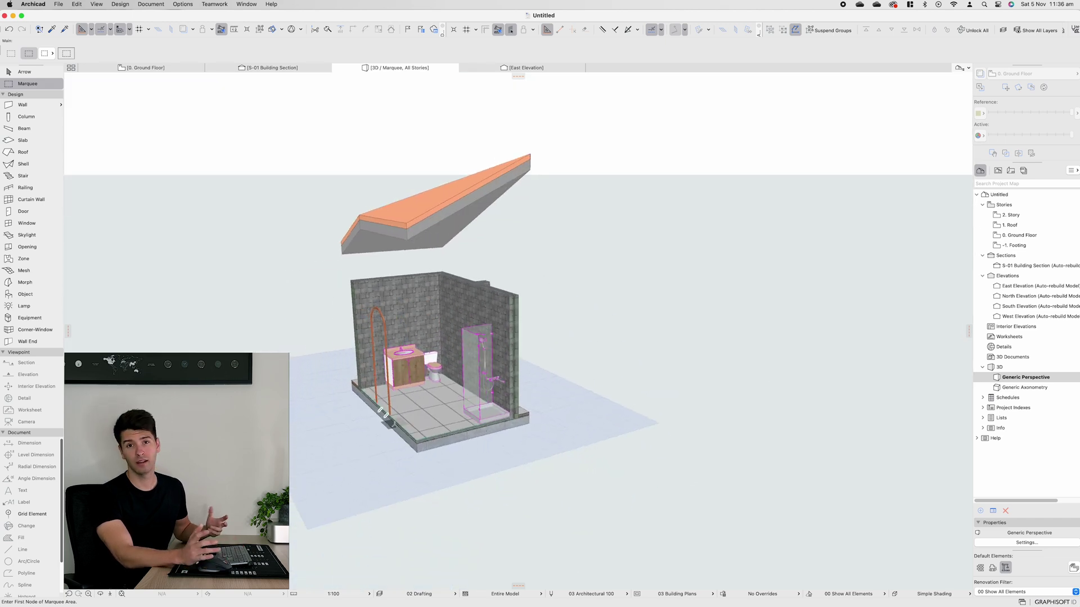
key(shift)
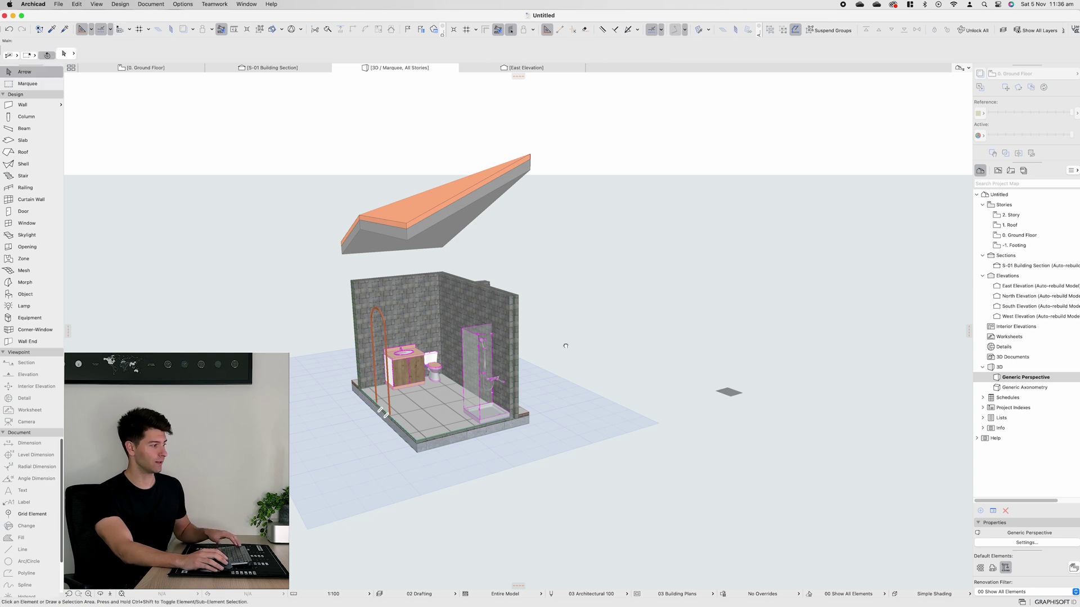
Show all elements in 3D again and view the whole building from above one corner
right_click(576, 318)
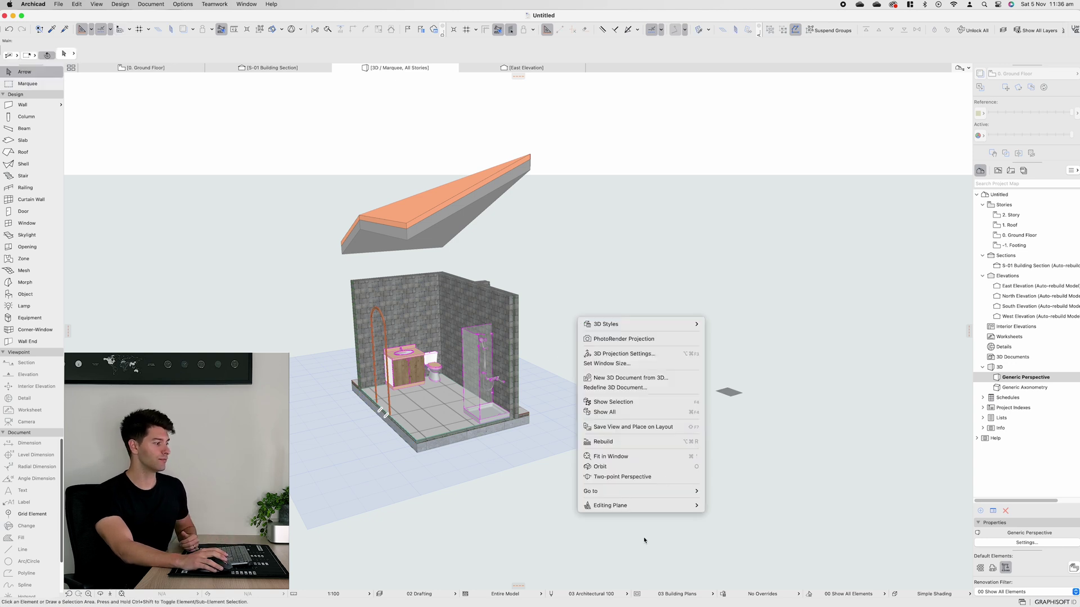
click(629, 415)
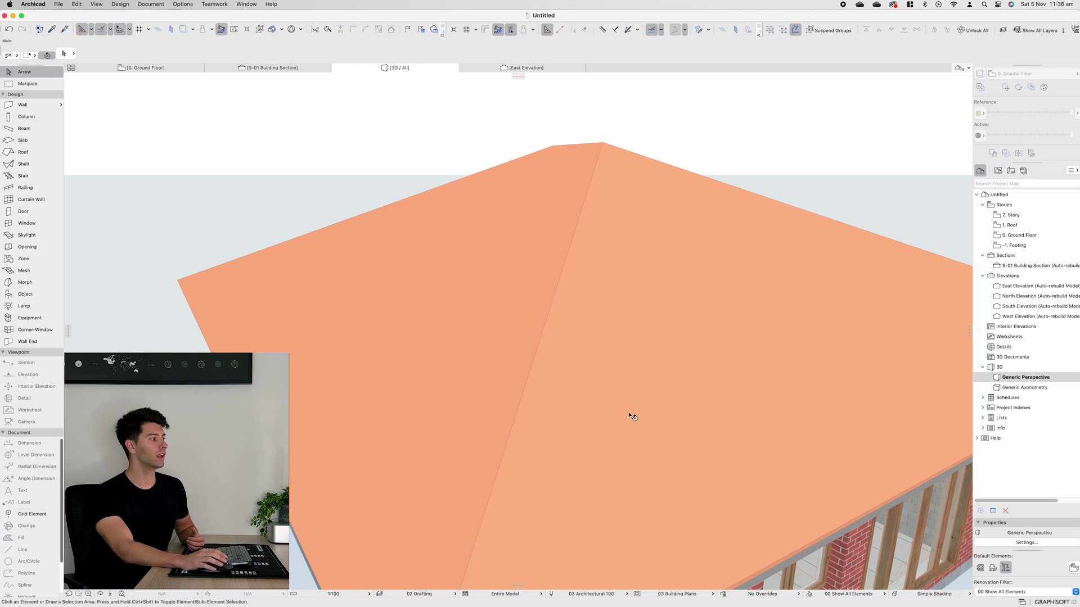
scroll(662, 416, down, 3)
shift+middle_drag(663, 416, 630, 394)
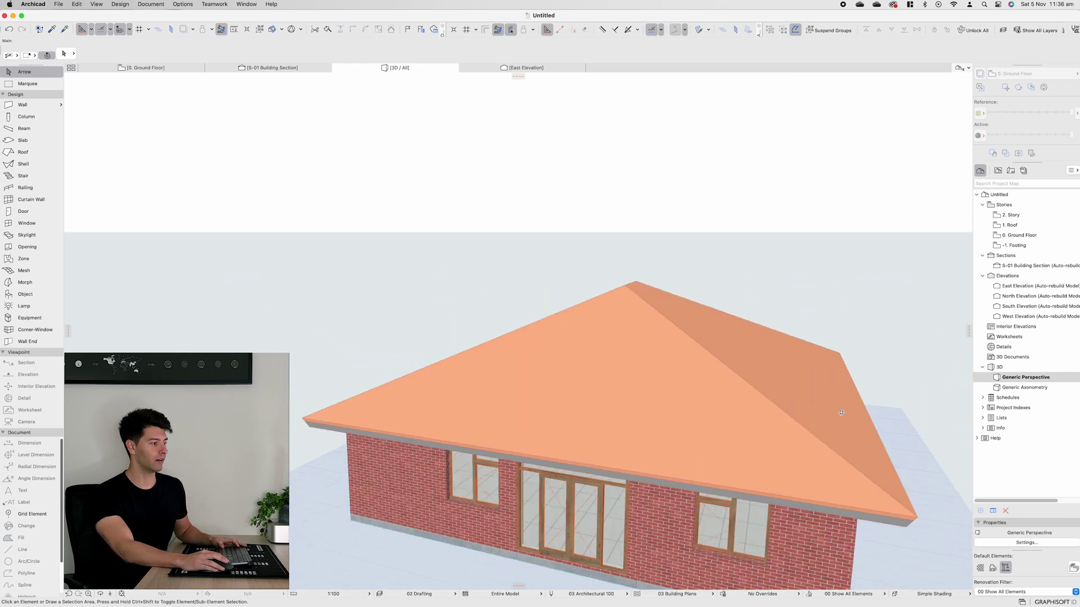
scroll(630, 393, up, 5)
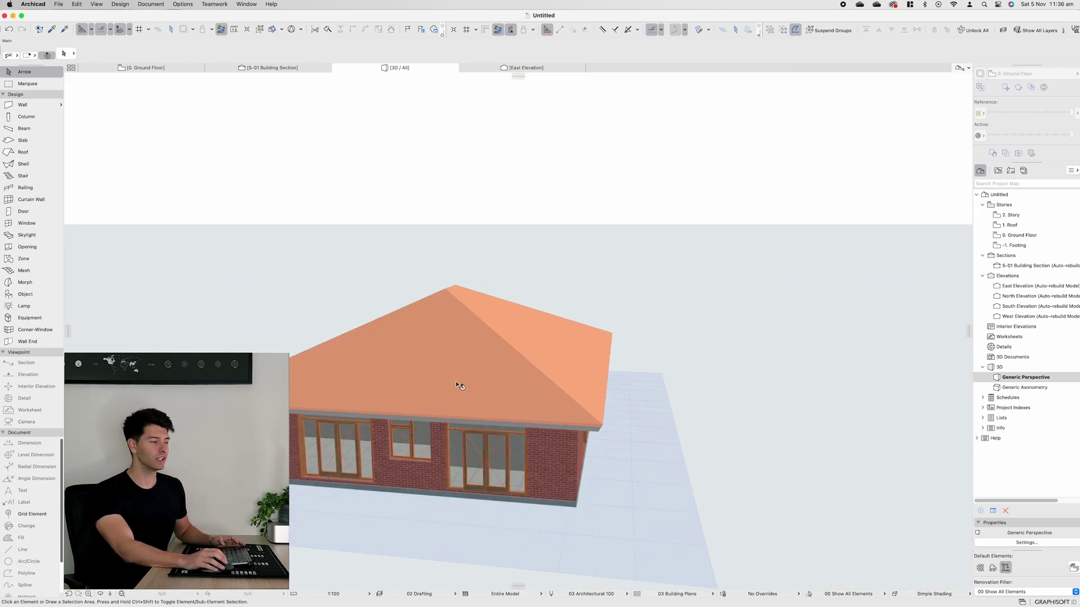
shift+middle_drag(458, 381, 417, 374)
scroll(524, 330, up, 3)
shift+middle_drag(525, 330, 560, 365)
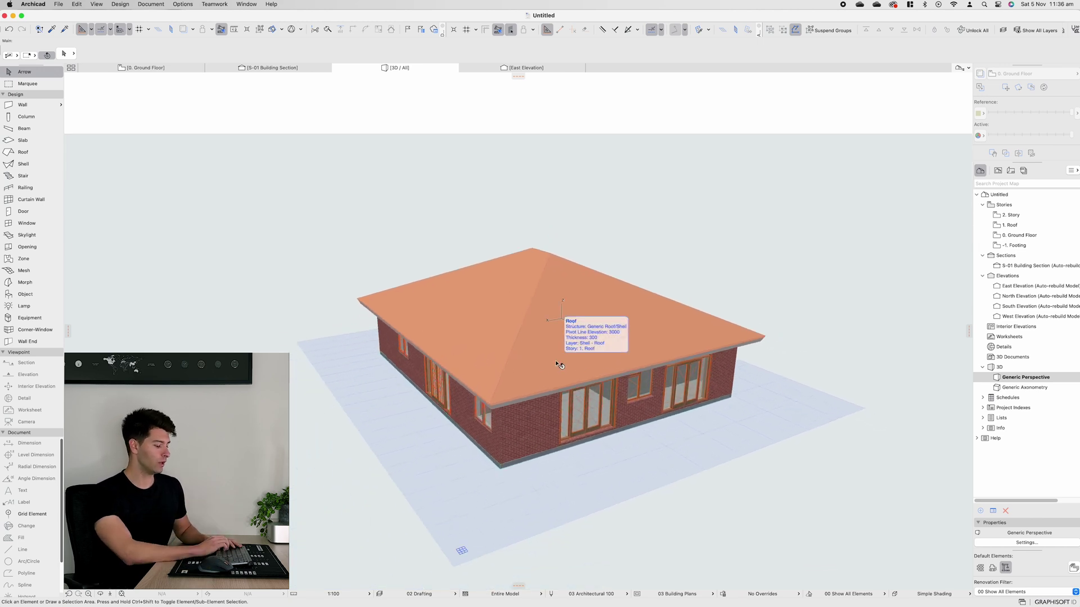
Hide the Shell - Roof layer and view the interior rooms and bathroom fixtures from above
key(super+l)
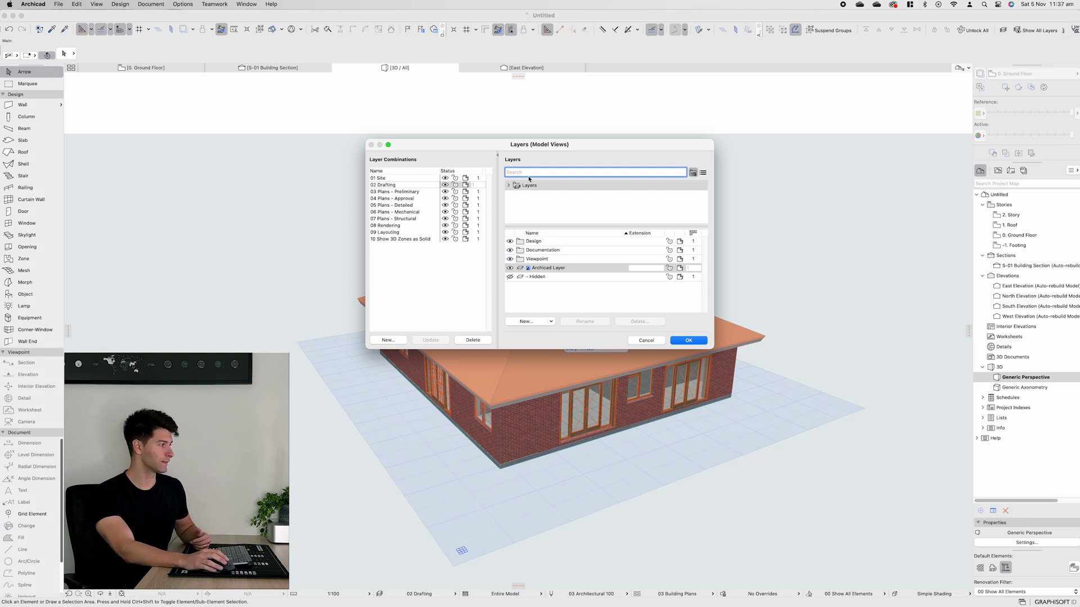
text(roof)
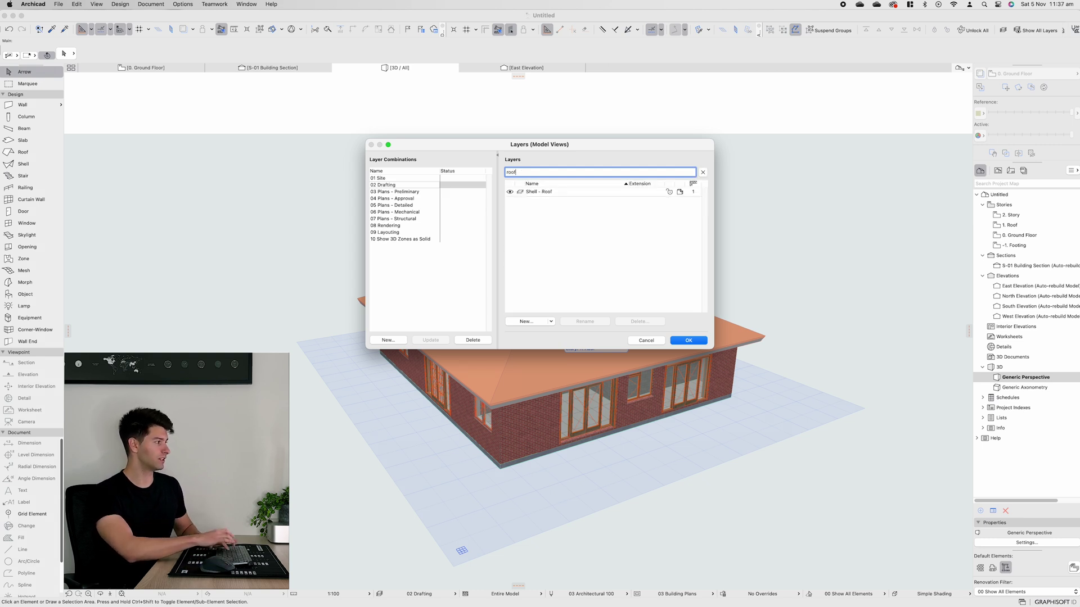
click(514, 194)
click(690, 341)
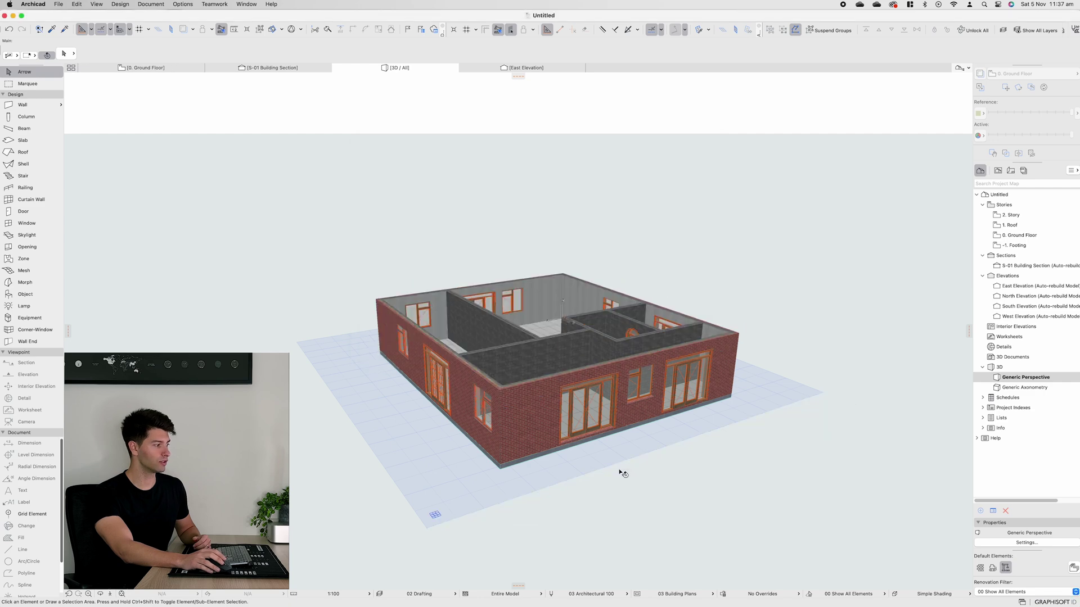
scroll(560, 318, up, 2)
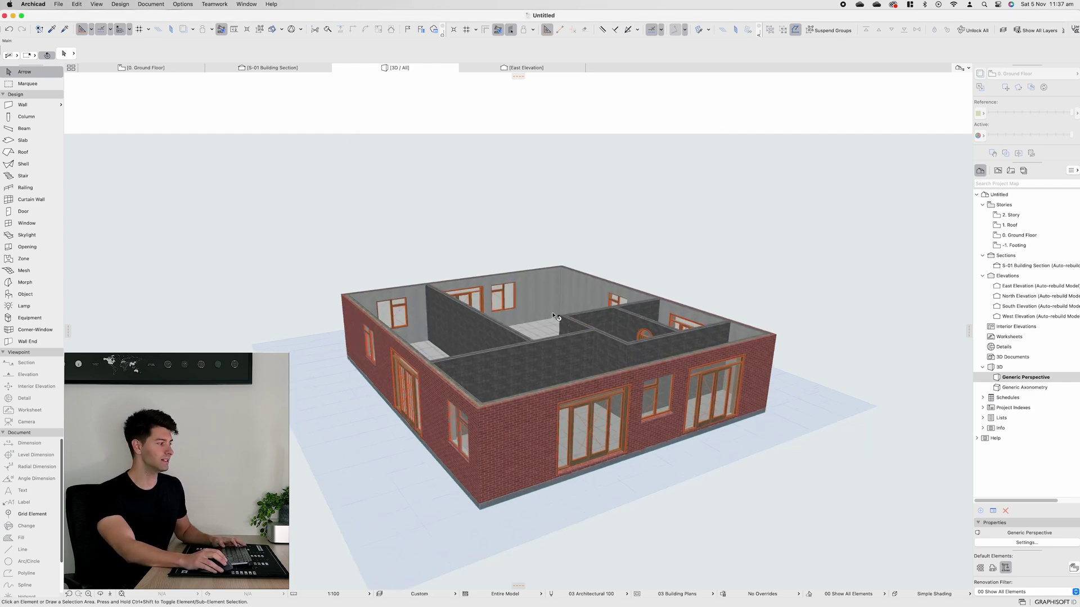
shift+middle_drag(559, 318, 433, 401)
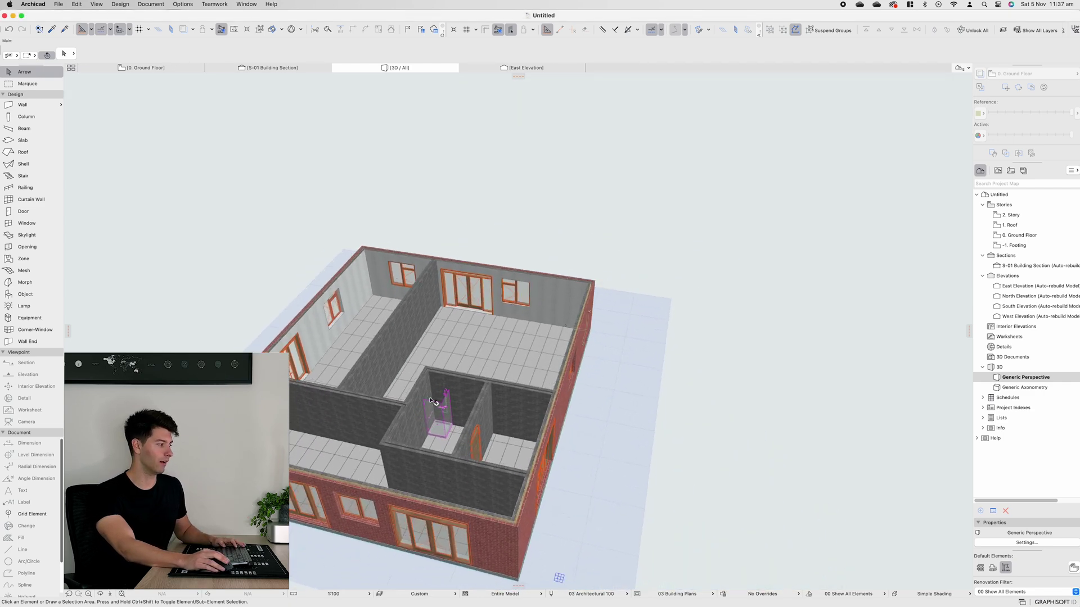
Hide the MEP - Plumbing layer and view the rooms from the front of the building
key(super+l)
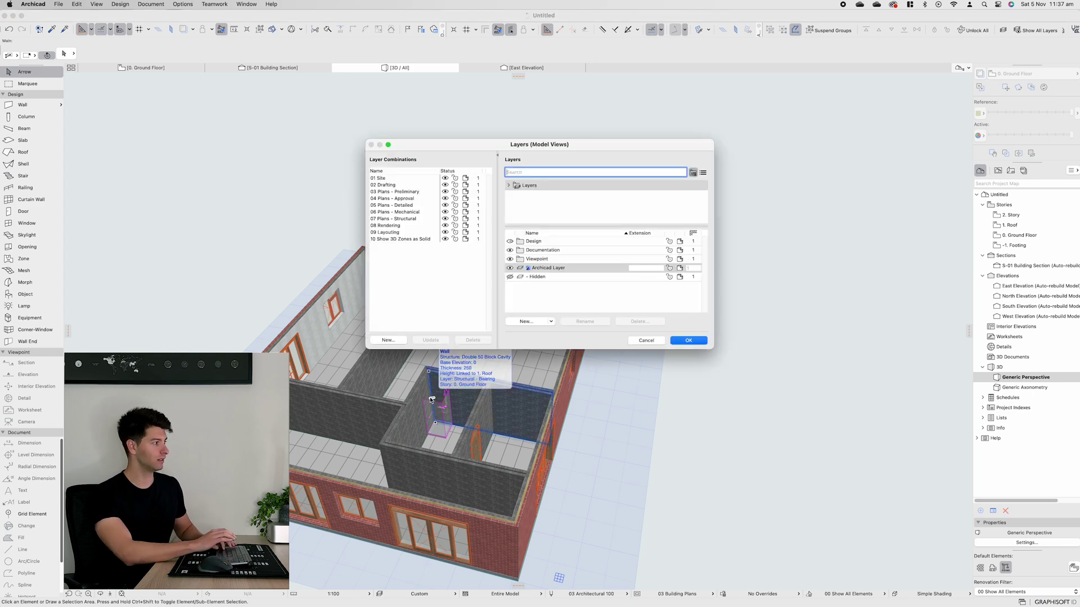
text(plum)
click(509, 192)
click(682, 340)
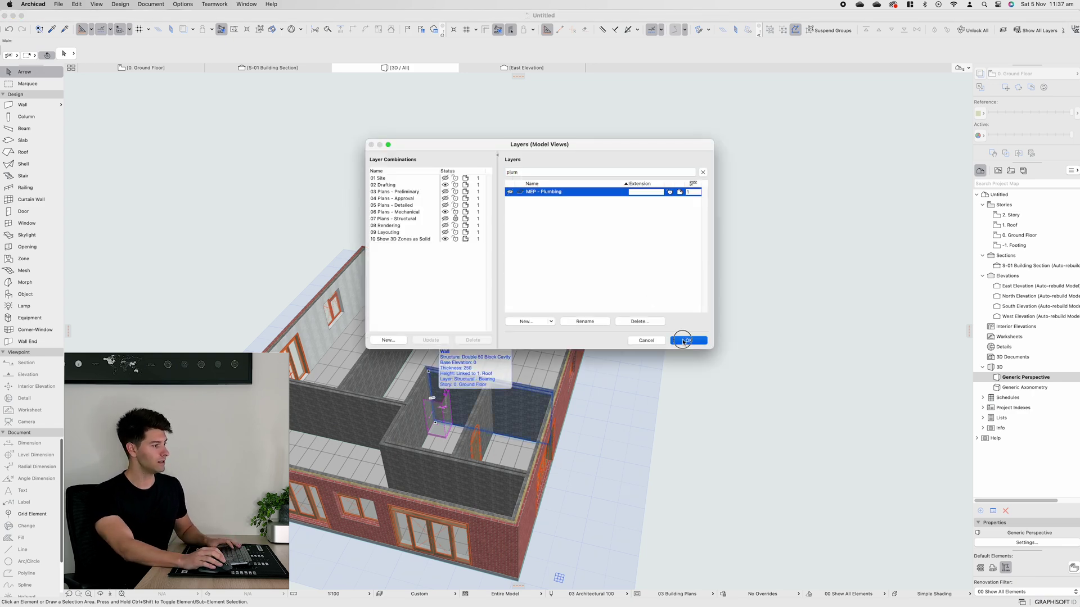
shift+middle_drag(468, 416, 596, 374)
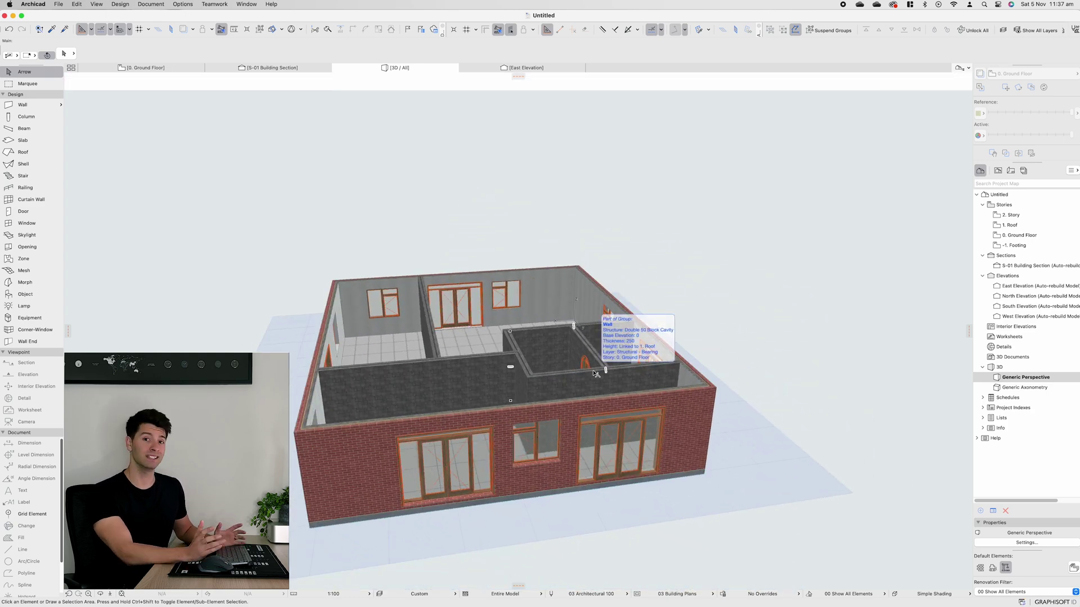
Show the Shell - Roof layer again and view the roofed building from outside at ground level
key(super+l)
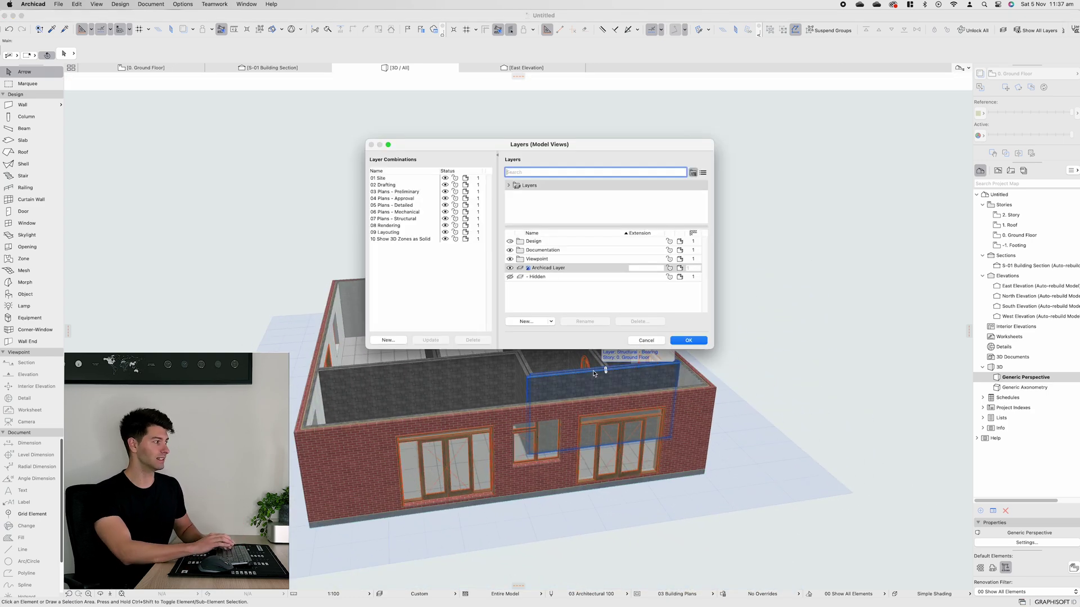
text(pl)
key(BackSpace)
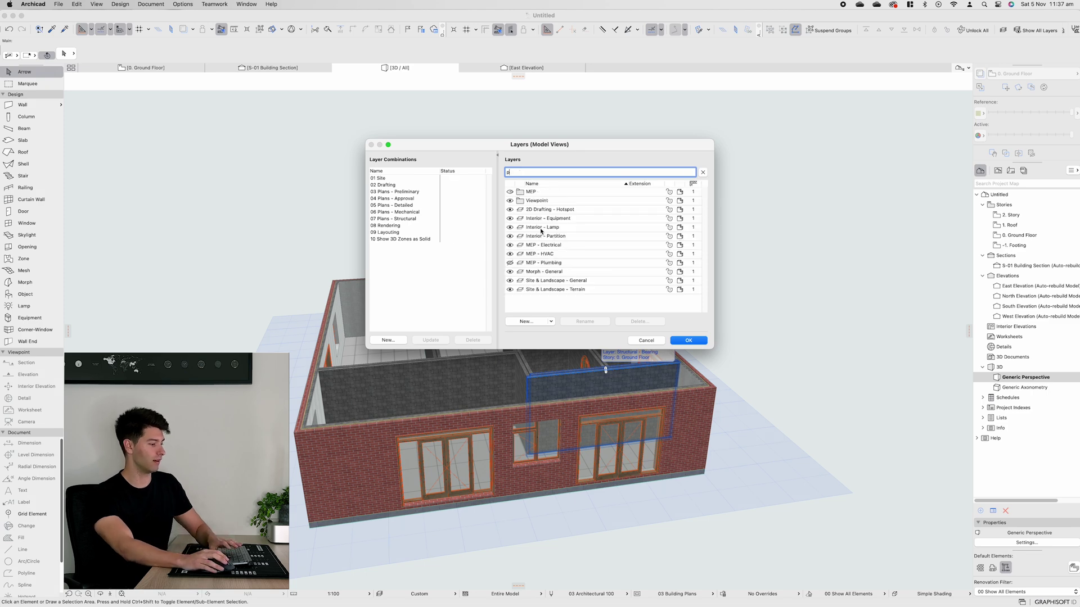
text(l)
key(BackSpace)
key(BackSpace)
text(ro)
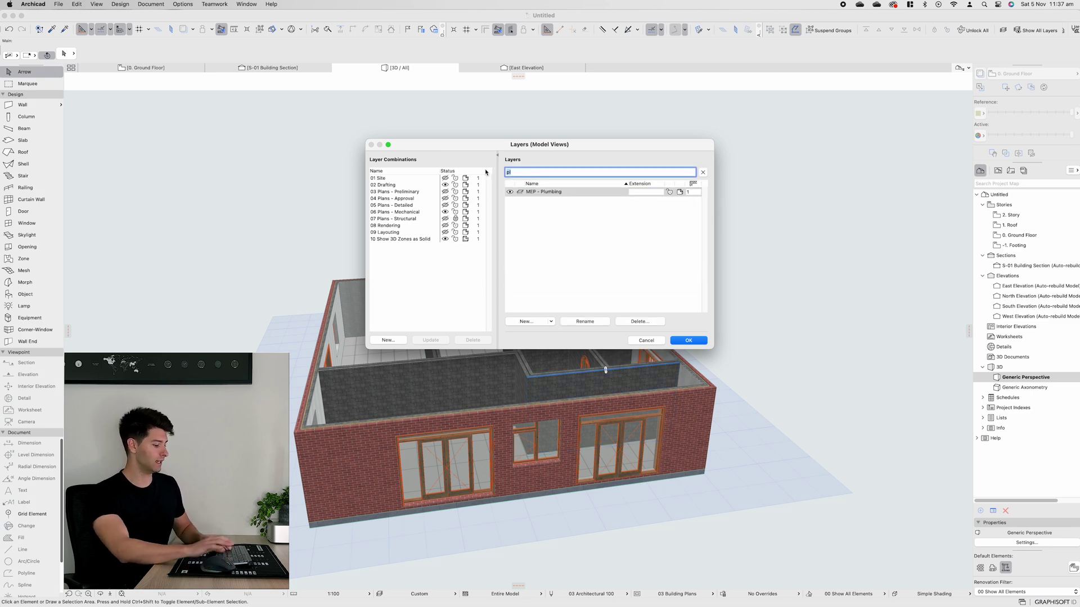
click(510, 192)
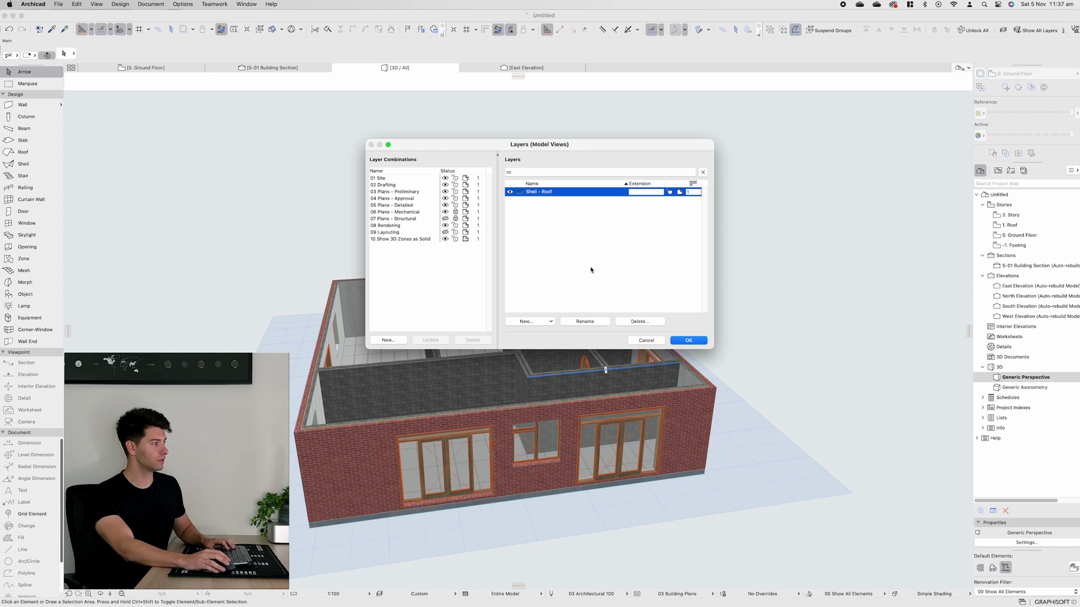
click(695, 343)
scroll(438, 415, down, 2)
shift+middle_drag(437, 415, 909, 331)
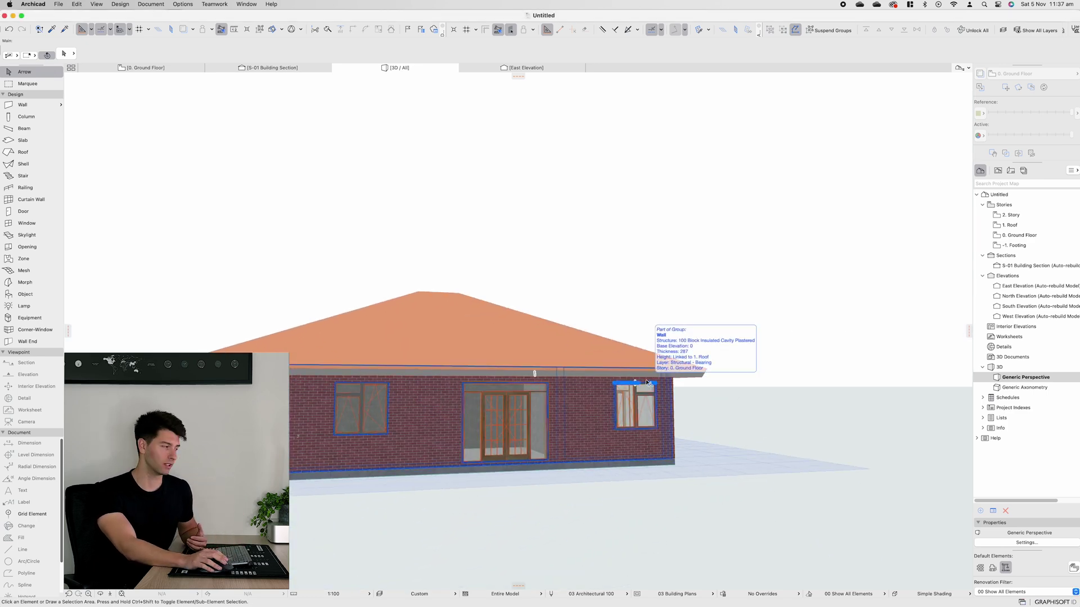
Return to the floor plan and open the A.01.1 Ground Floor sheet from the 1 - Layouts publisher set
key(F2)
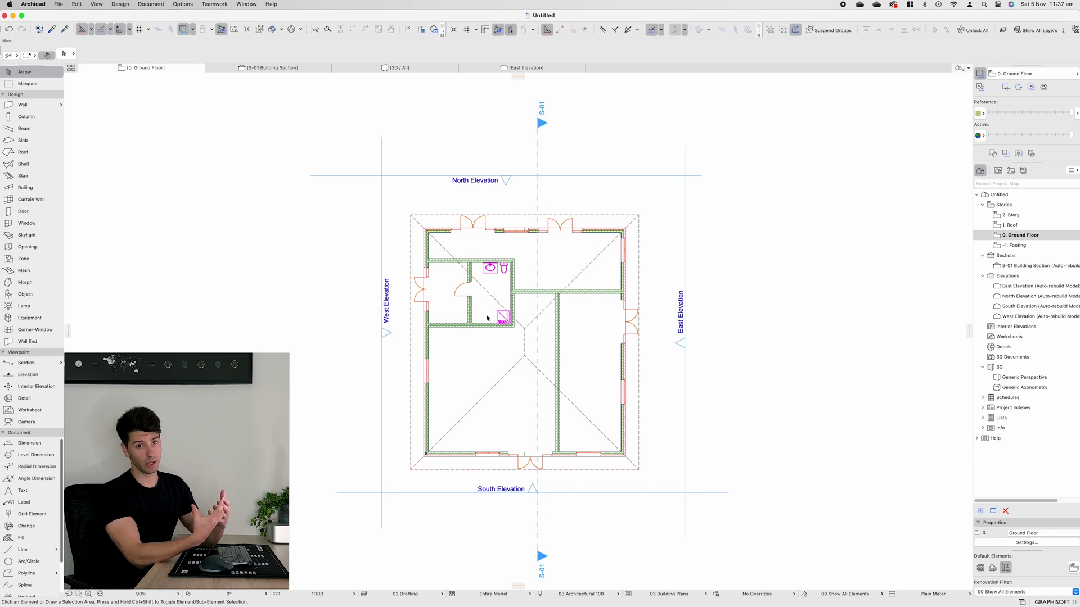
click(1024, 171)
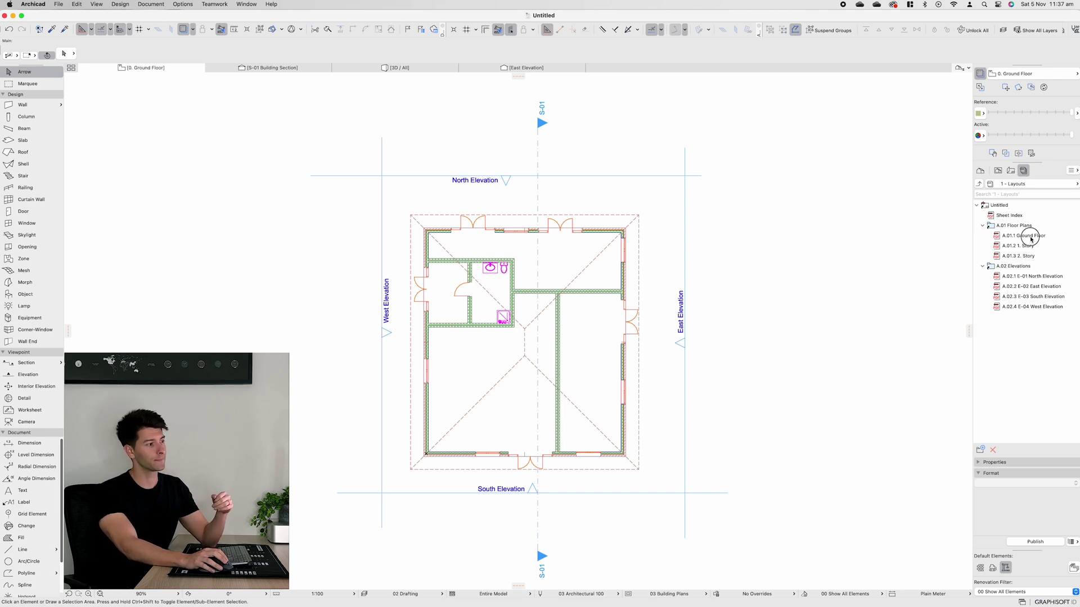
double_click(1024, 237)
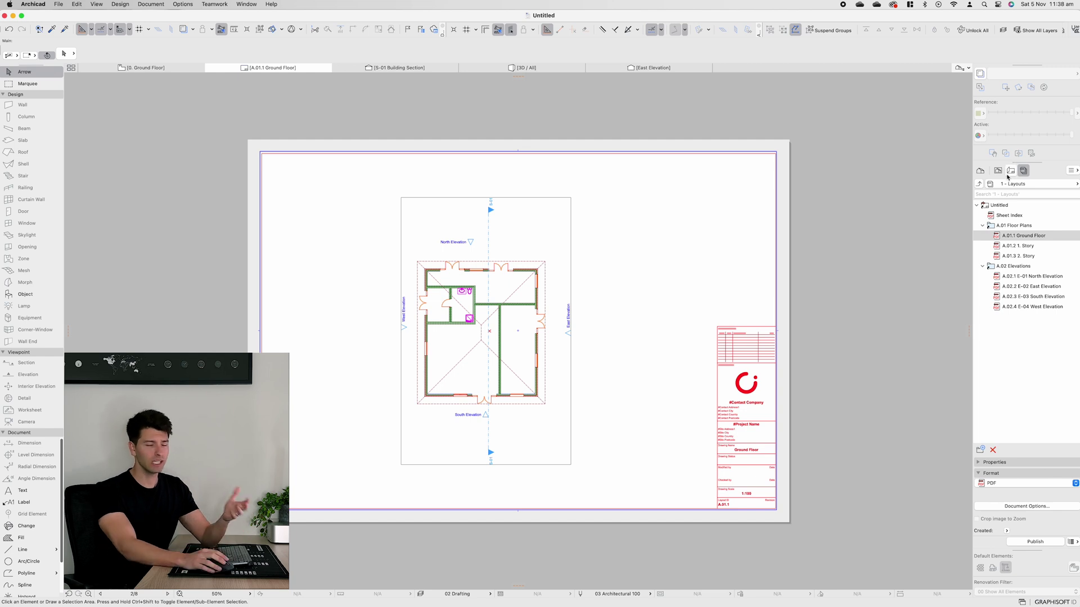
Place the Ground Floor story from the project map as a second drawing on the layout, and delete that drawing
click(980, 171)
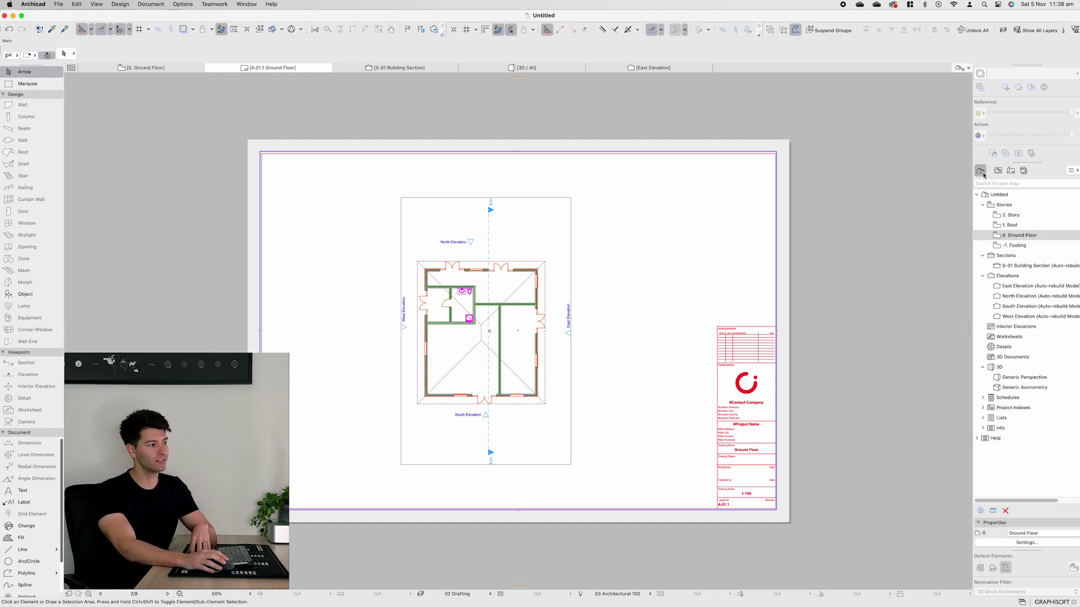
drag(1025, 239, 665, 194)
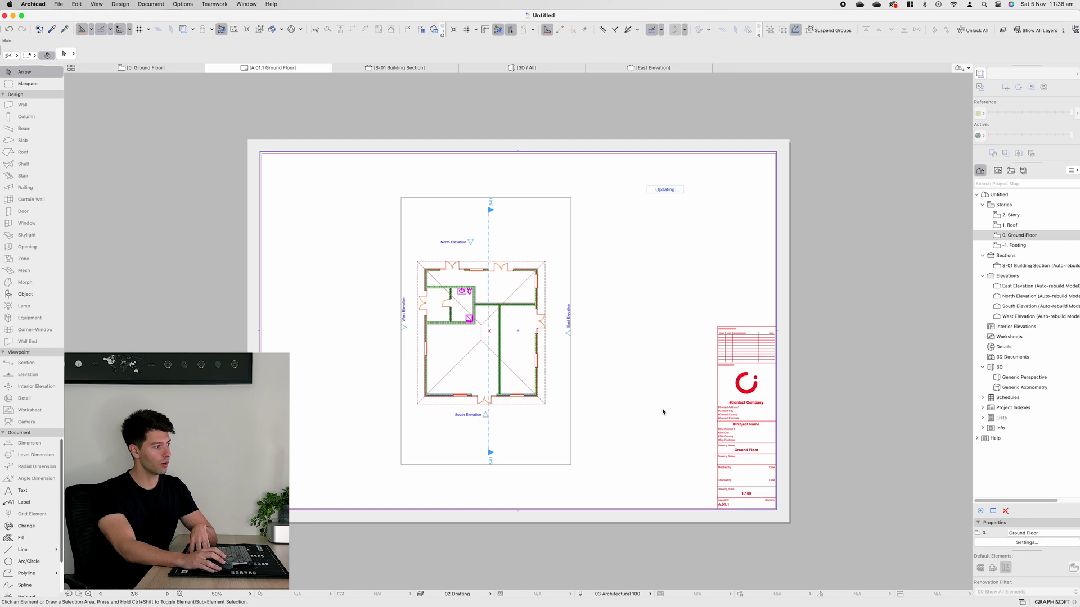
click(659, 309)
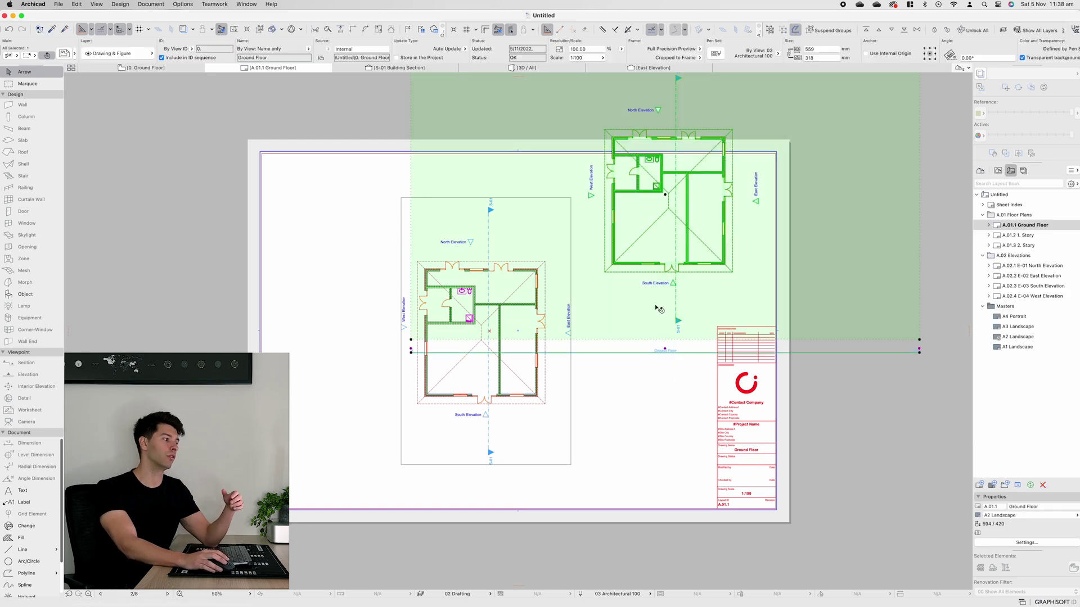
key(Delete)
scroll(675, 371, up, 2)
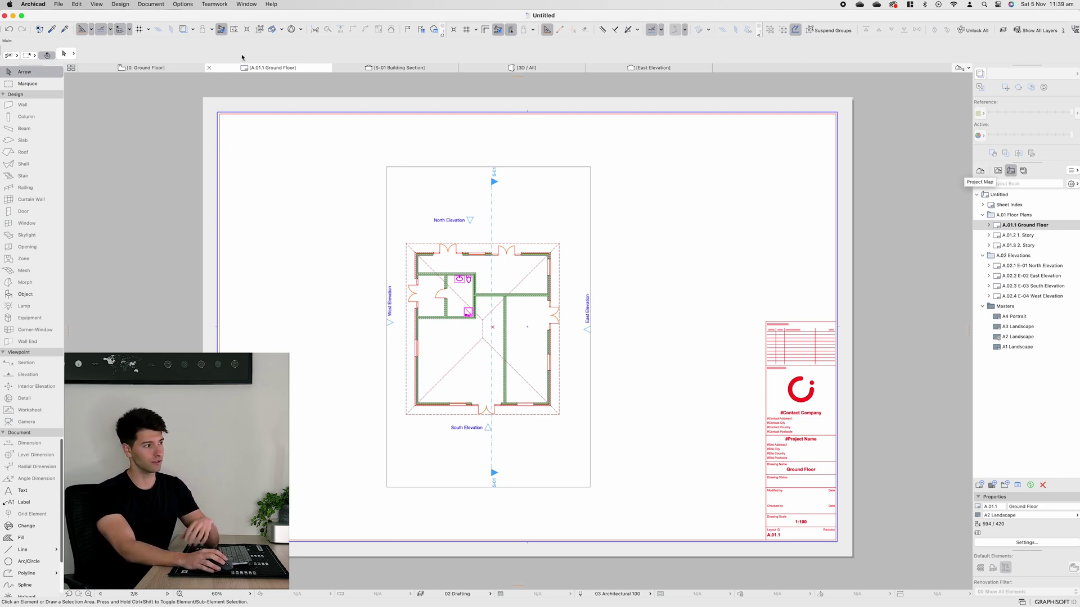
Open the Organizer and display the list of publisher sets beside the 1 - Layouts set
click(246, 4)
mouse_move(288, 137)
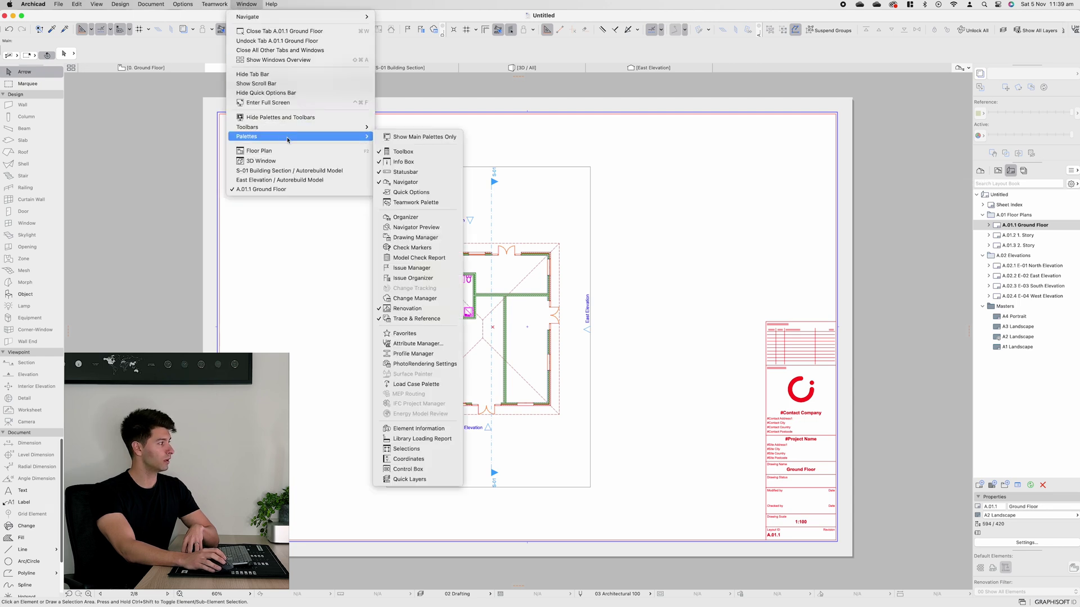
click(425, 219)
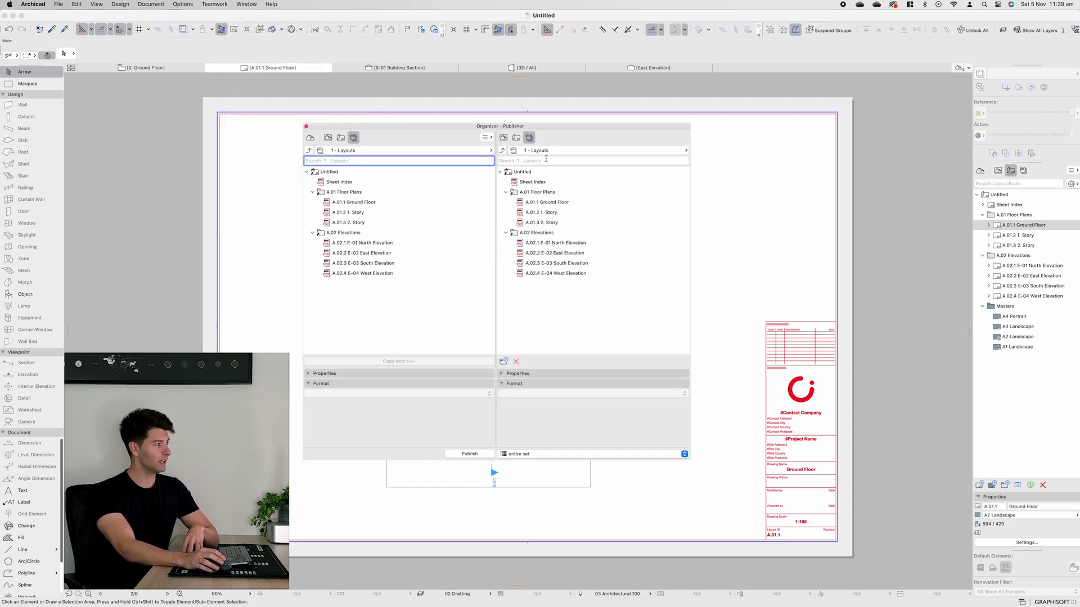
click(550, 150)
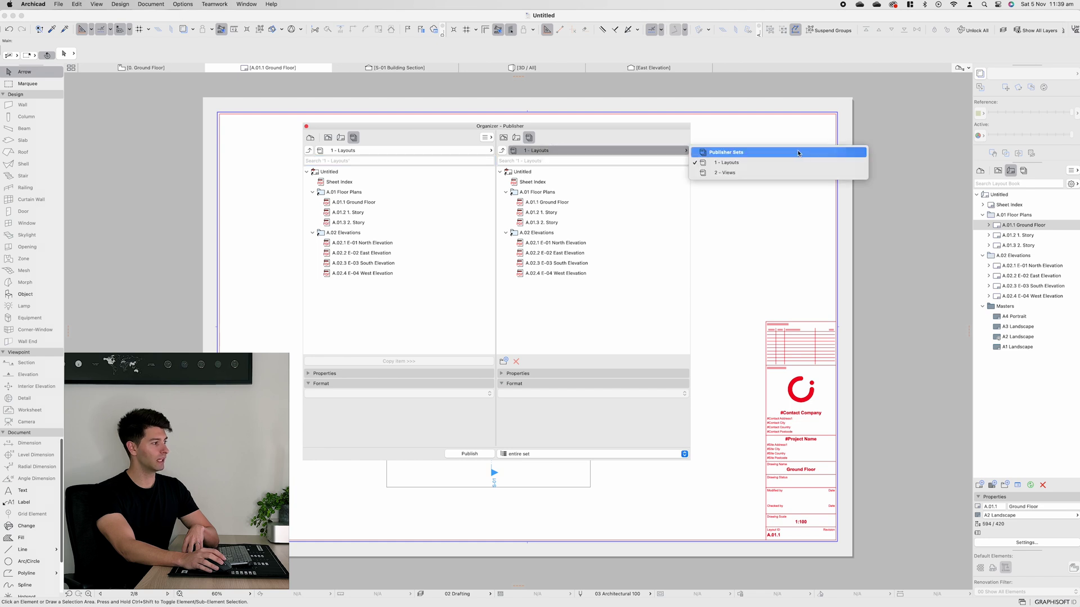
click(728, 172)
click(655, 151)
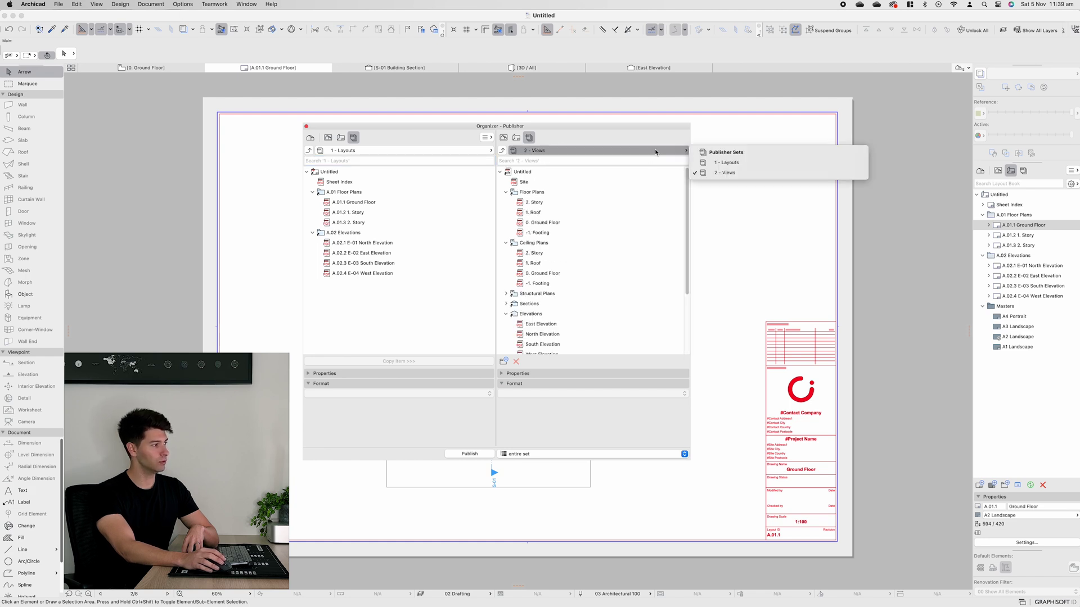
click(726, 153)
Create a new publisher set named PDF Exports
click(508, 236)
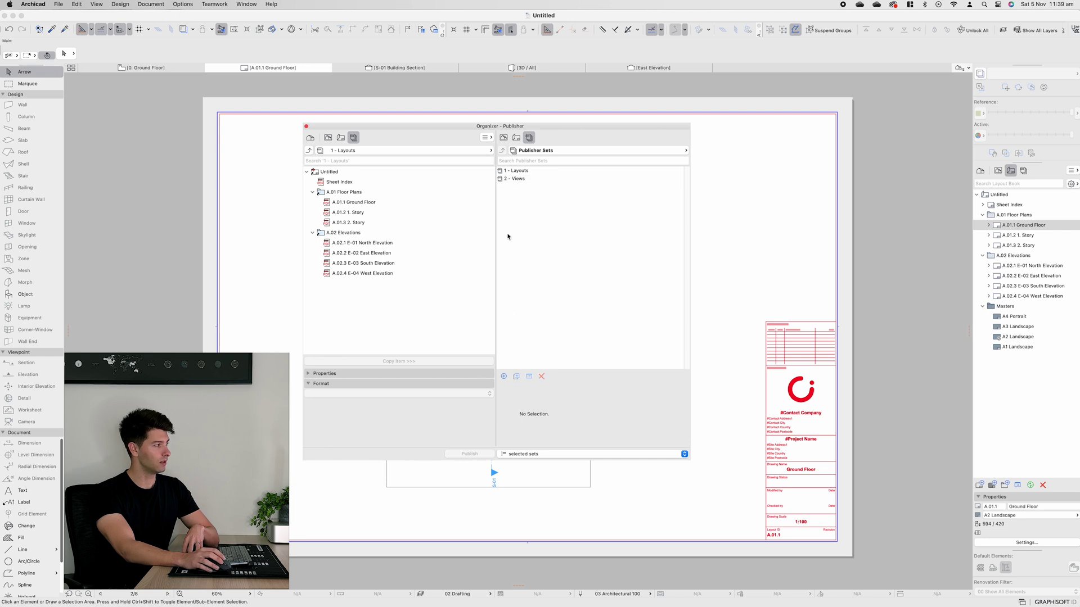
click(503, 377)
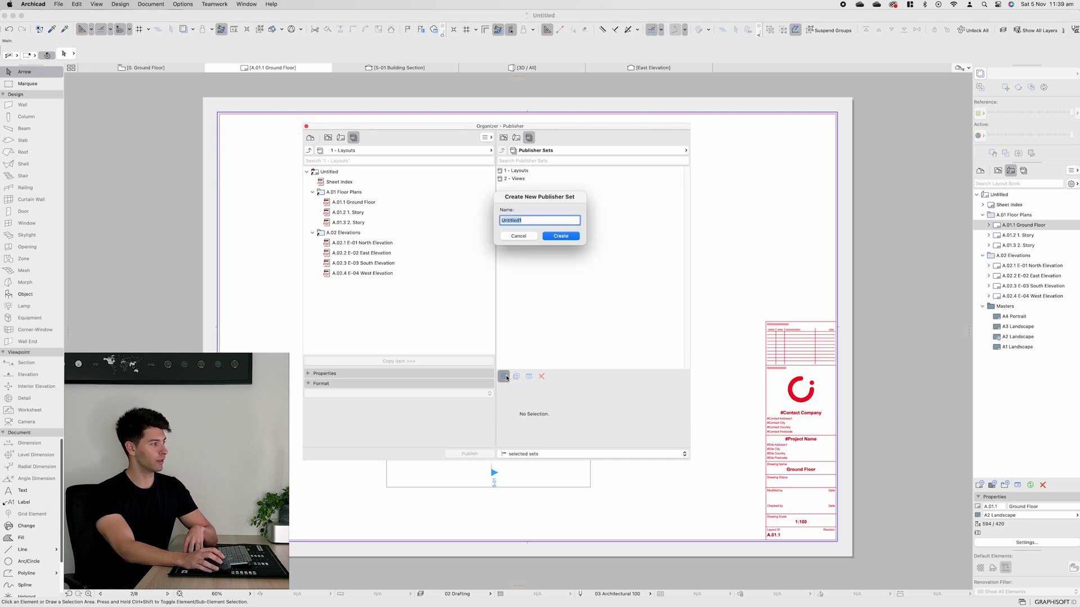
text(PDF Exports)
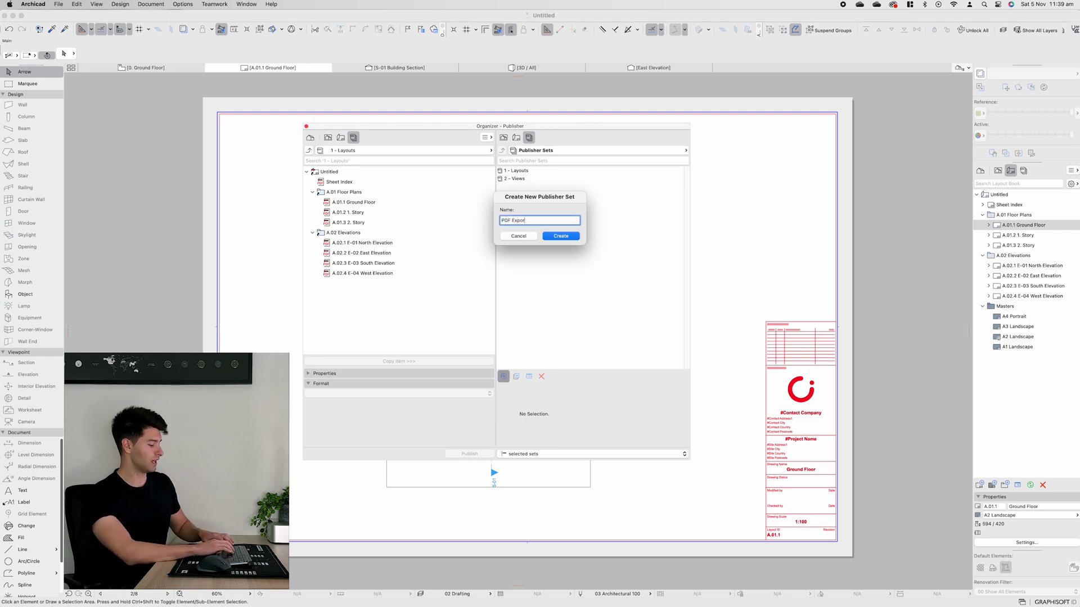
key(Return)
Open the PDF Exports publisher set and add a folder named Sketch 01 to it
double_click(534, 186)
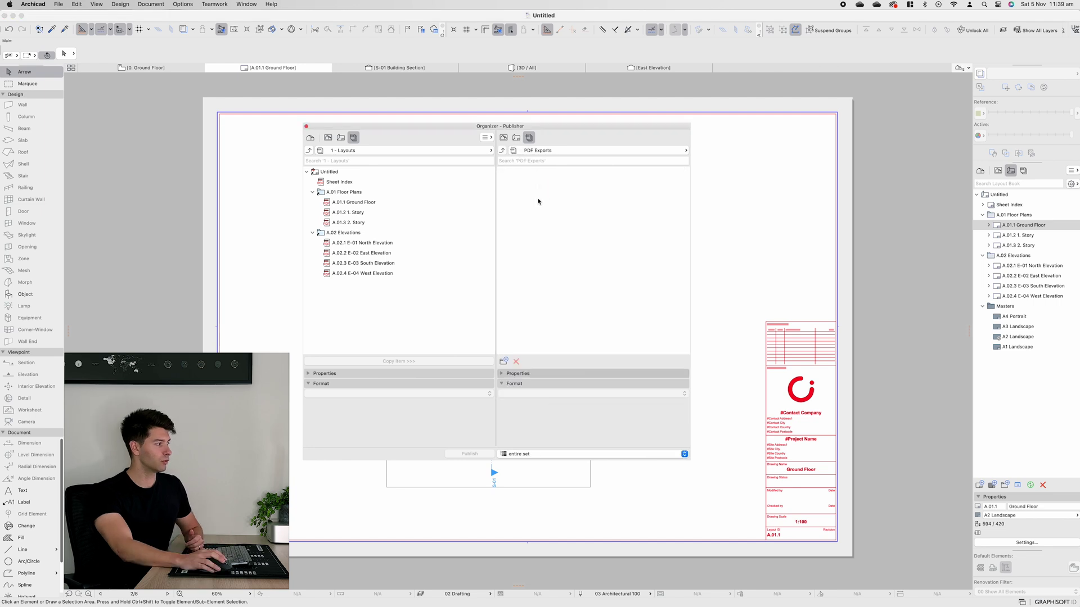
click(503, 361)
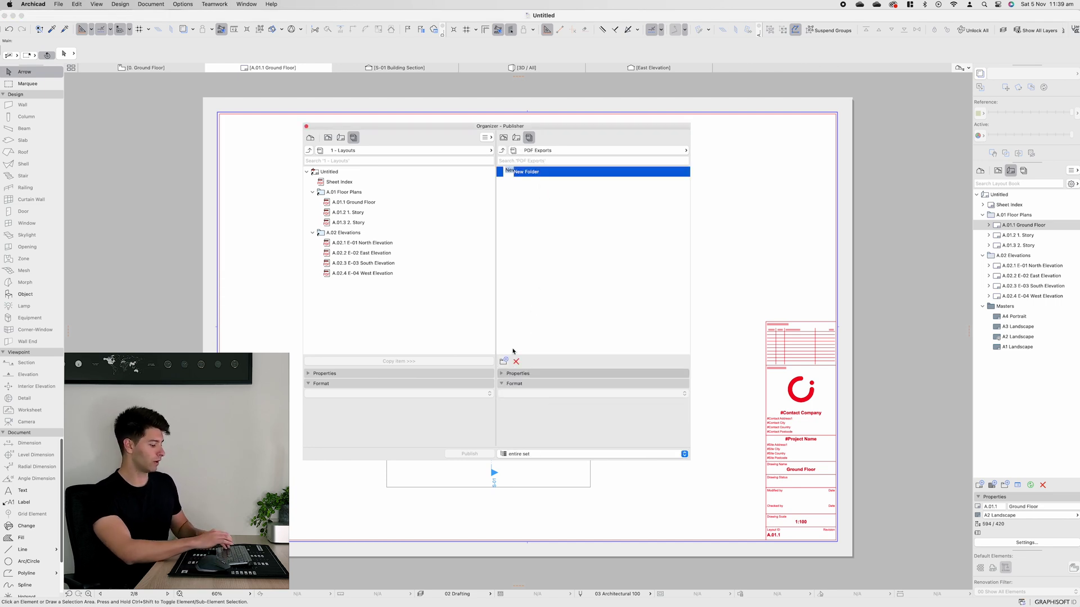
text(Sketch 01)
key(Return)
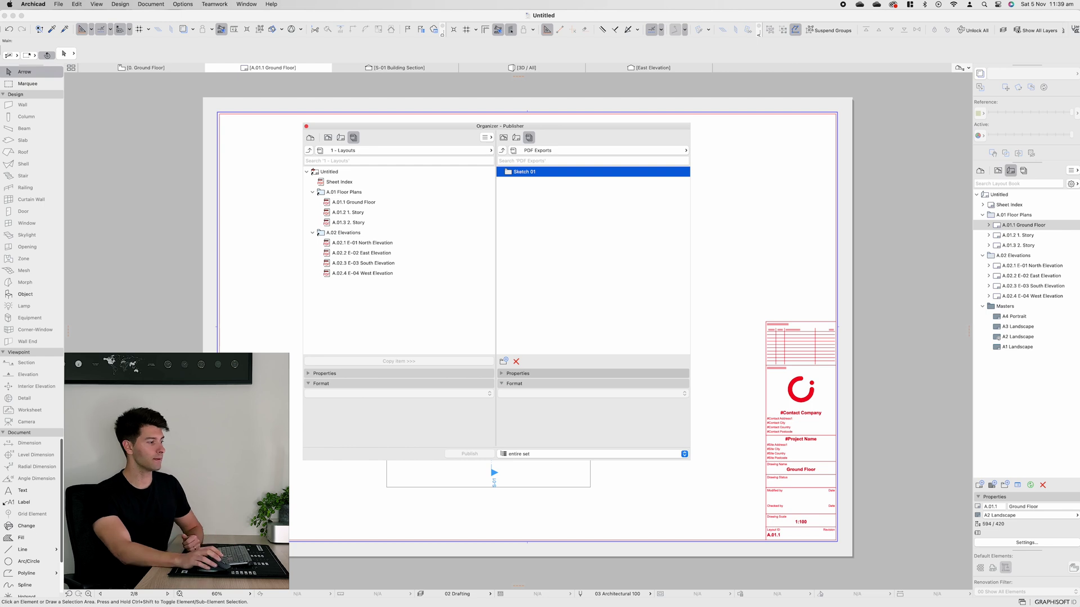
Copy the A.01.1 Ground Floor layout and the four elevation layouts A.02.1 to A.02.4 into the Sketch 01 folder, and expand it
click(360, 202)
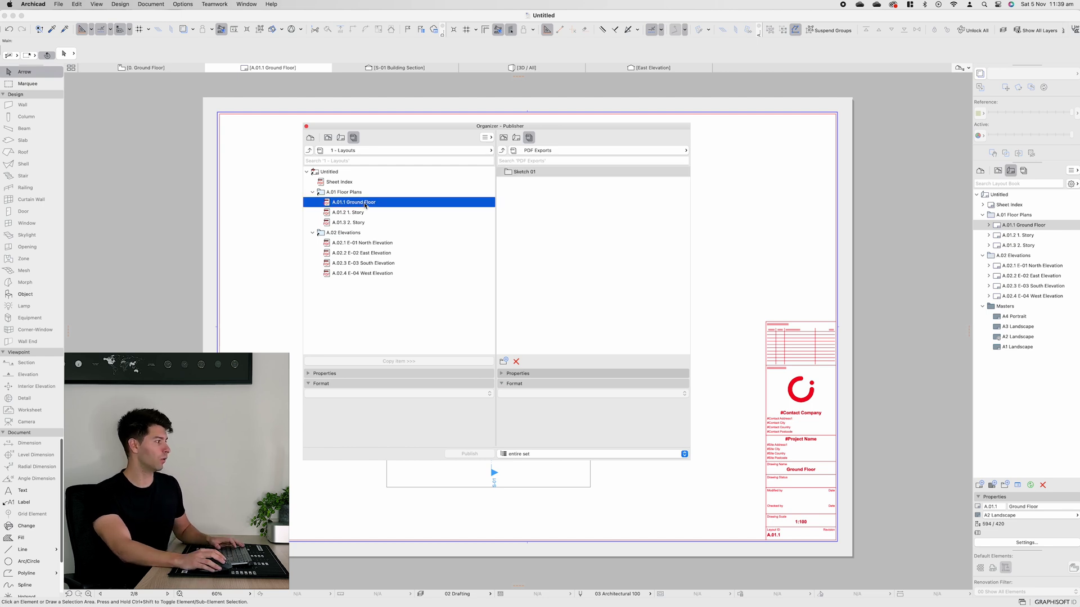
super+click(366, 243)
super+click(365, 253)
super+click(368, 262)
super+click(373, 275)
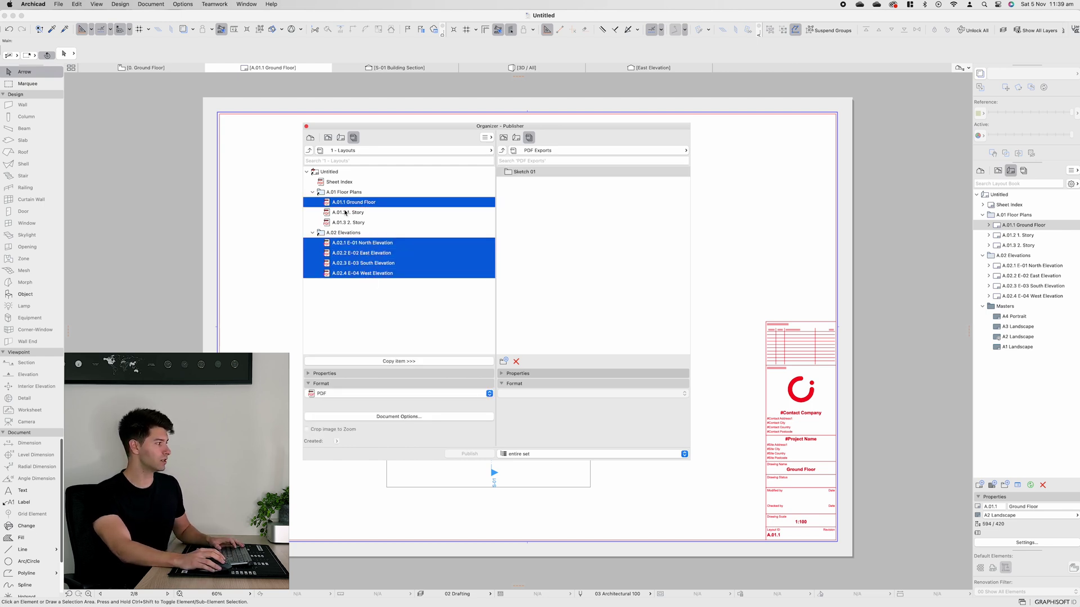
drag(352, 203, 521, 172)
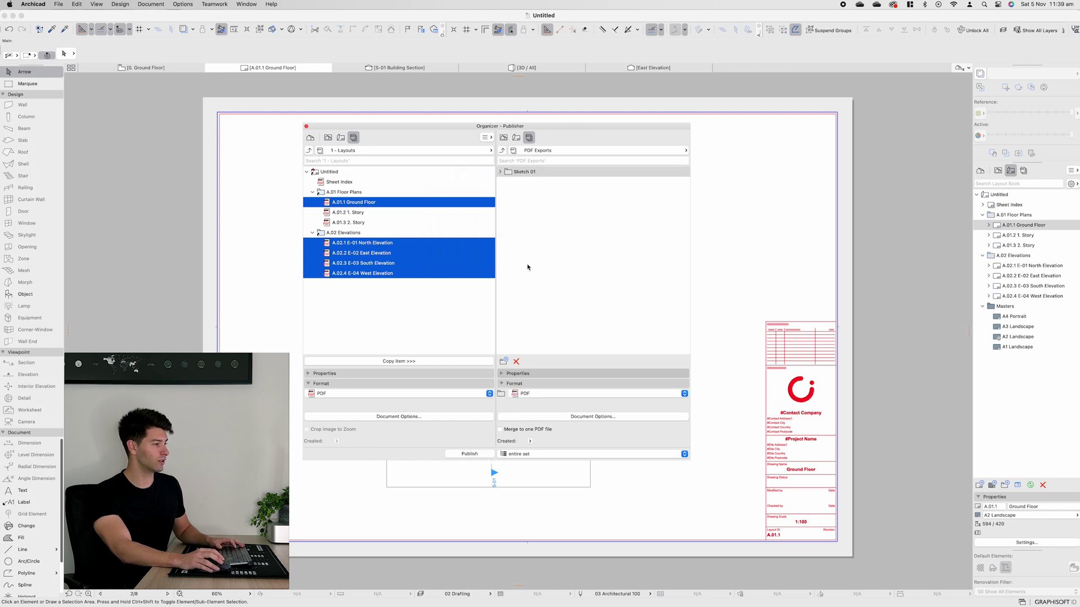
click(500, 172)
Set the Desktop as the save path in the publishing properties of the PDF Exports publisher set
right_click(516, 173)
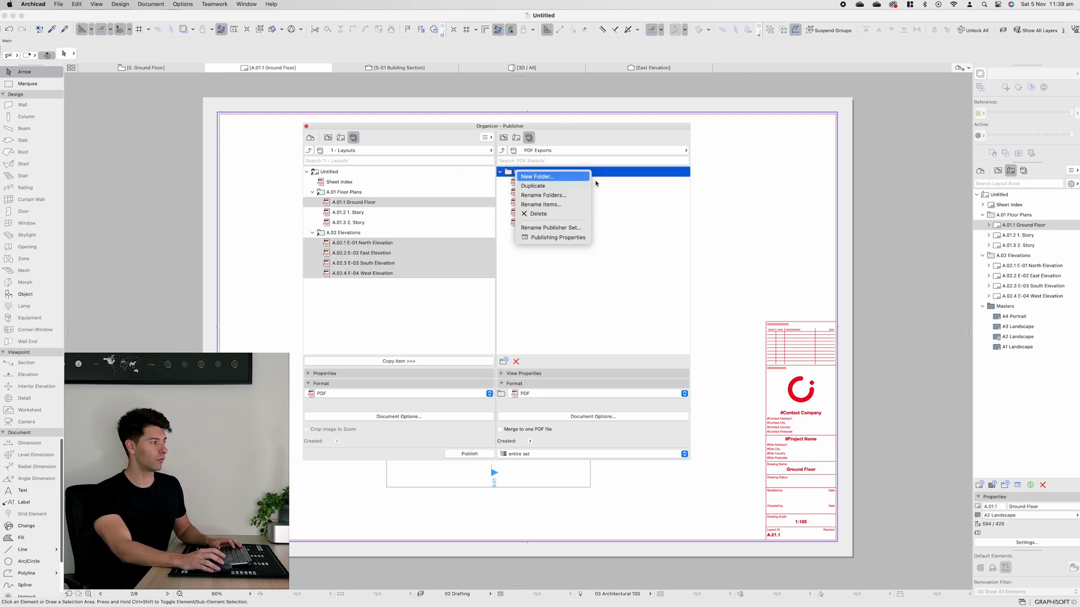
click(572, 238)
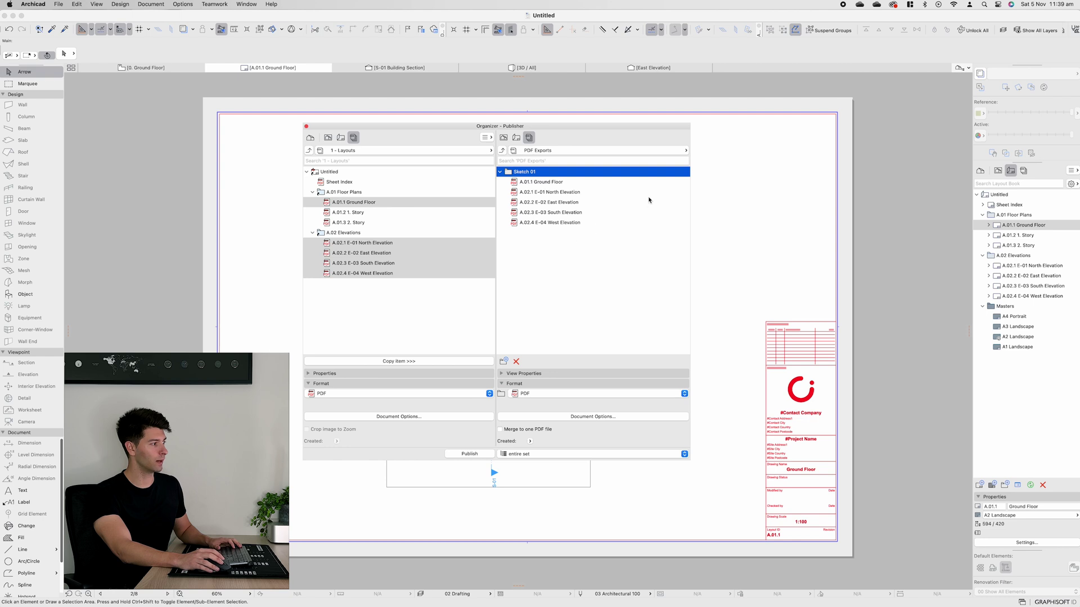
click(595, 218)
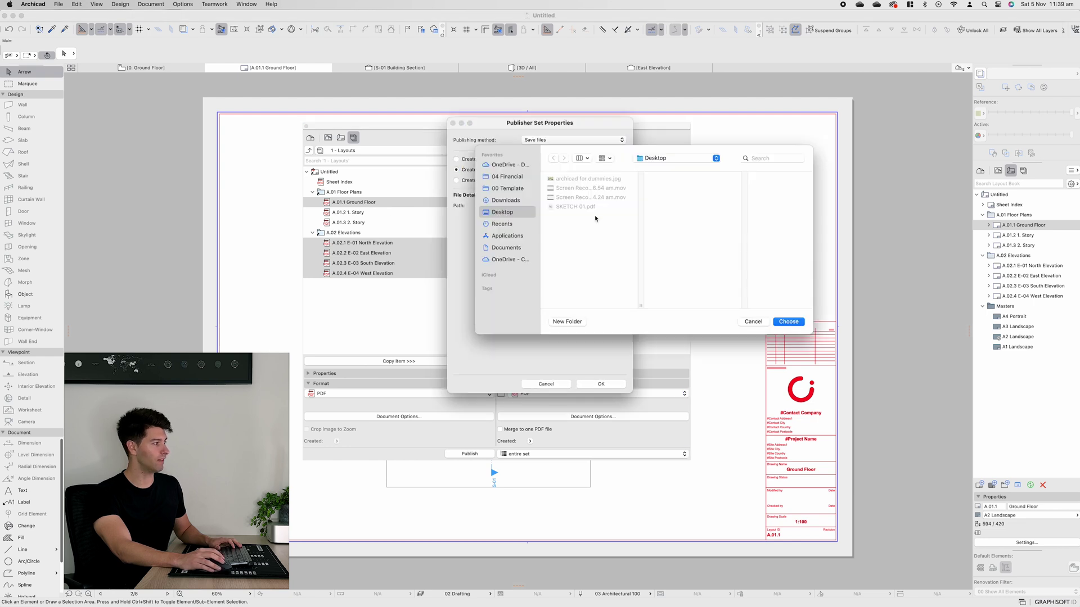
click(514, 211)
key(Return)
key(Return)
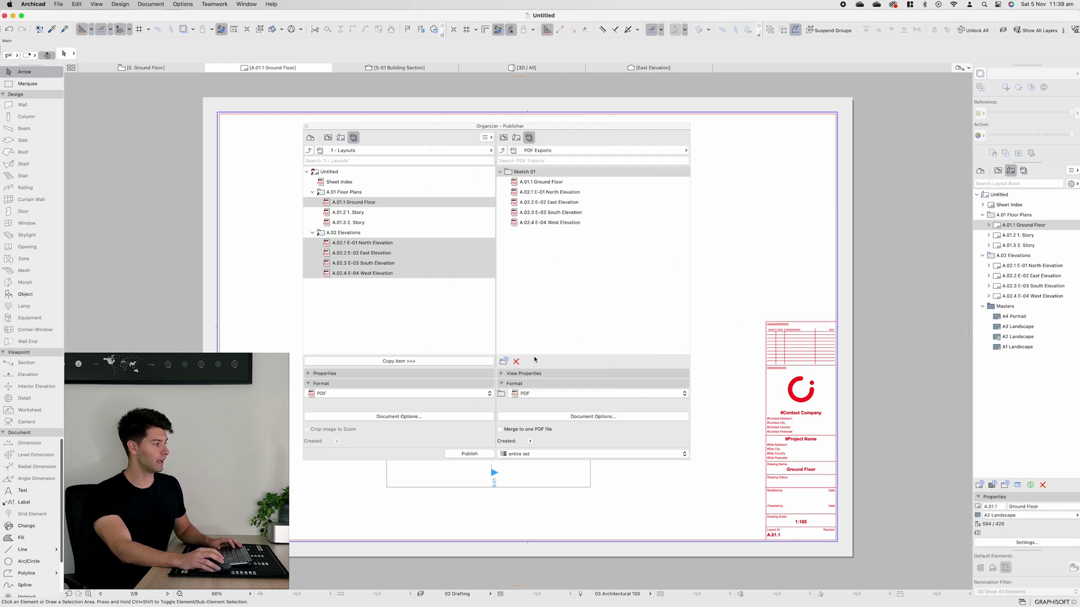
Turn on merging of the Sketch 01 layouts into one PDF file and publish the entire PDF Exports set
click(540, 430)
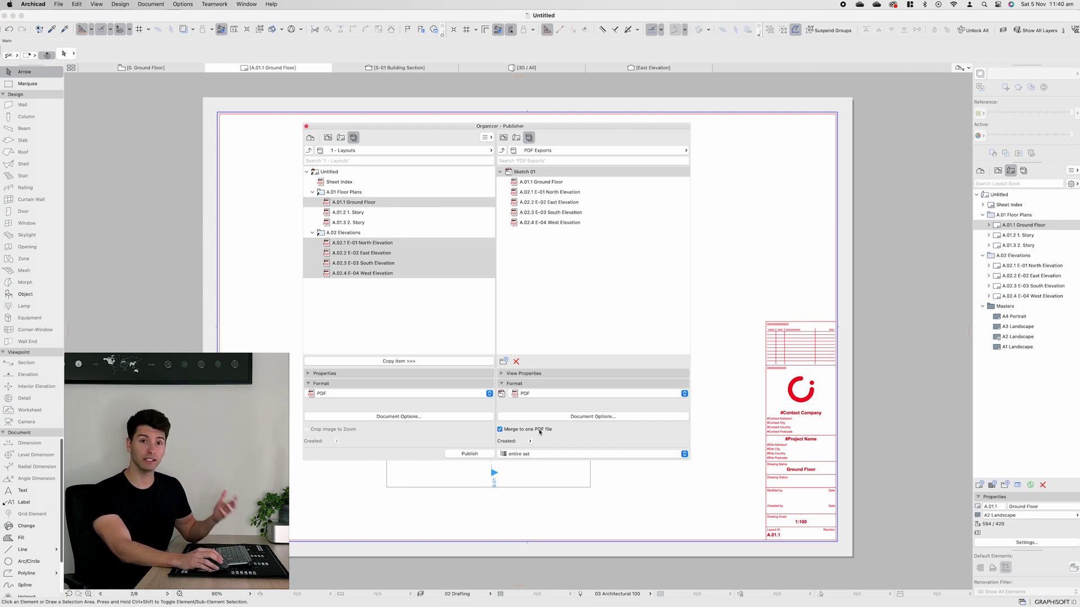
click(479, 455)
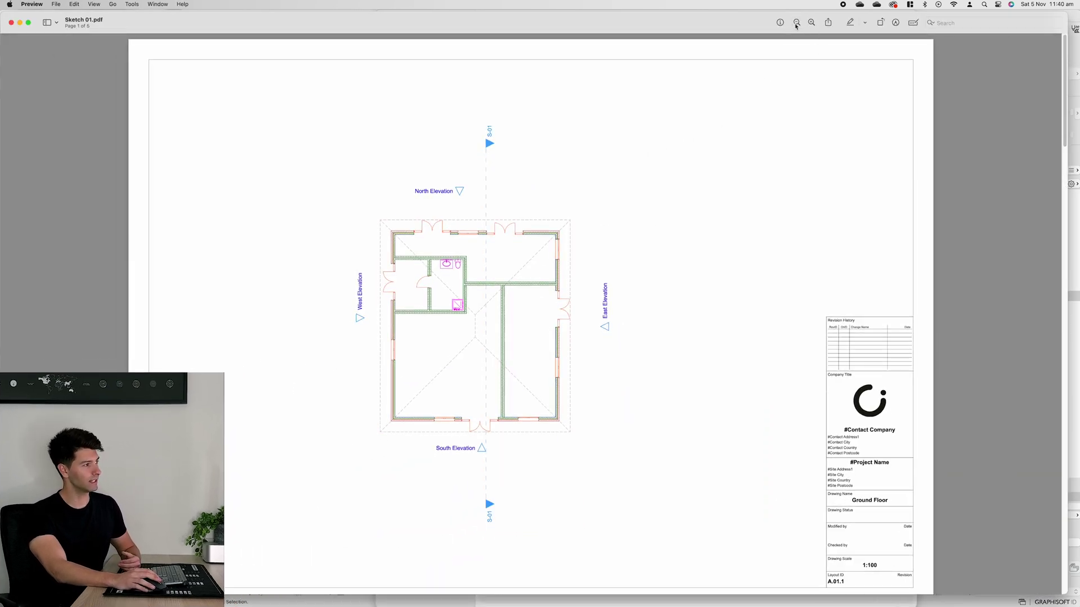
Open the published Sketch 01.pdf in Preview and examine its ground floor page
click(795, 22)
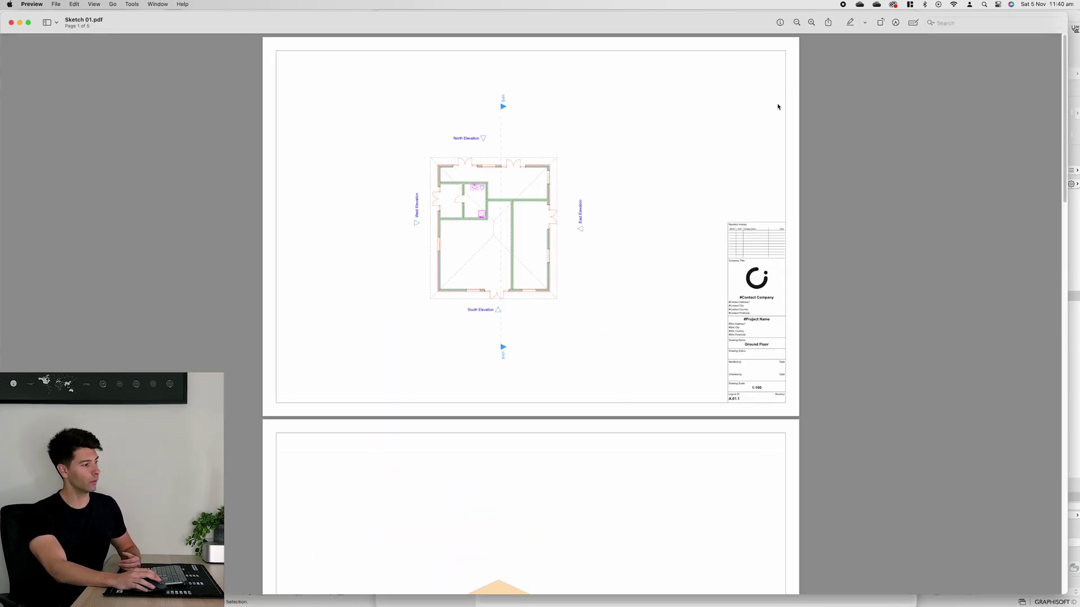
mouse_move(1062, 104)
mouse_down()
mouse_move(1074, 509)
mouse_move(1056, 114)
mouse_up()
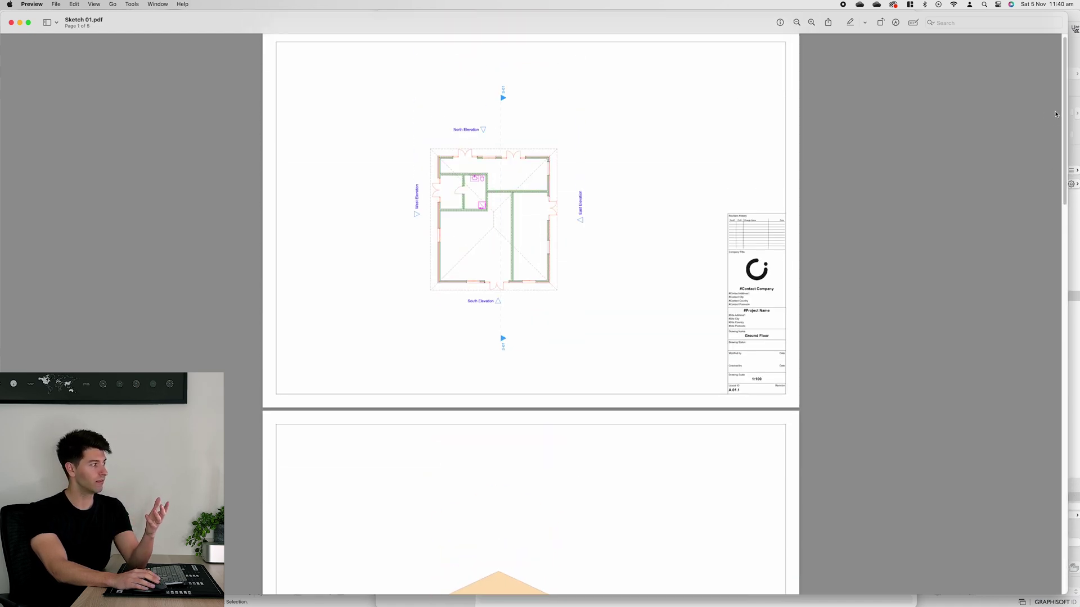